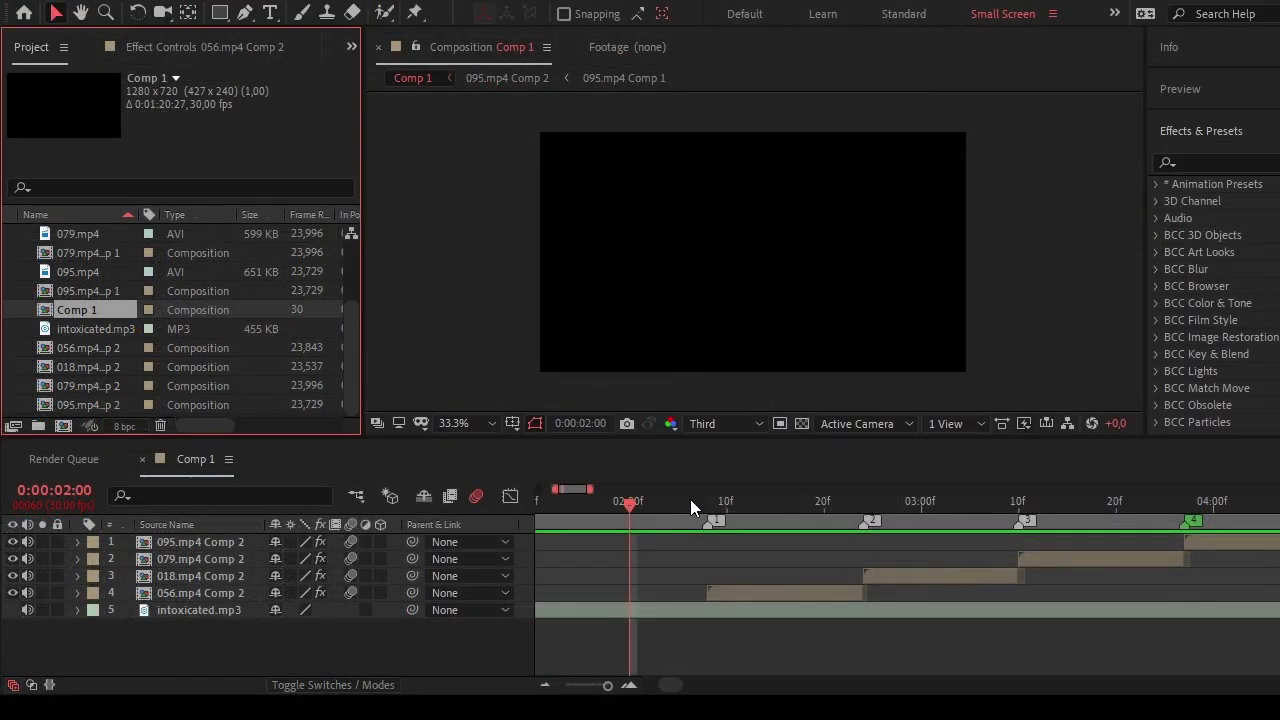
# Create null layers trimmed to the clips at 02:08 and move each above its matching clip.
pyautogui.click(708, 506)
pyautogui.click(762, 591)
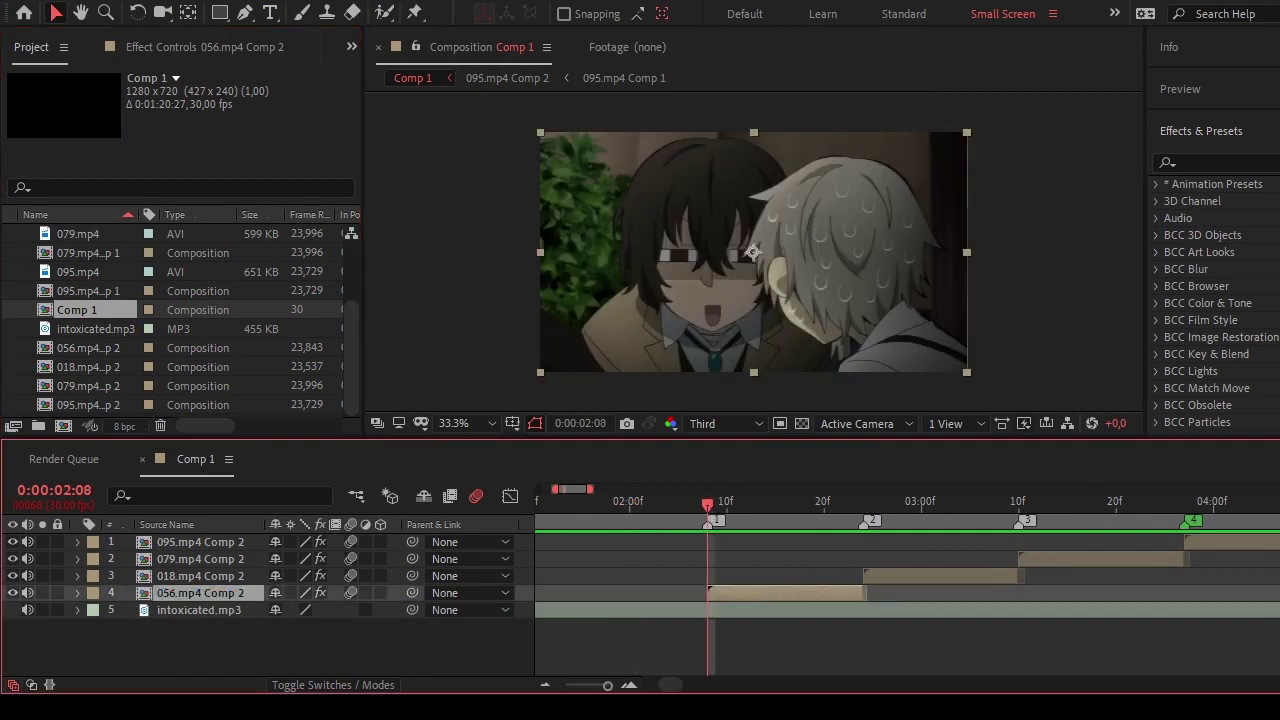
pyautogui.hotkey('ctrl', 'Up')
pyautogui.hotkey('ctrl', 'Up')
pyautogui.hotkey('ctrl', 'Up')
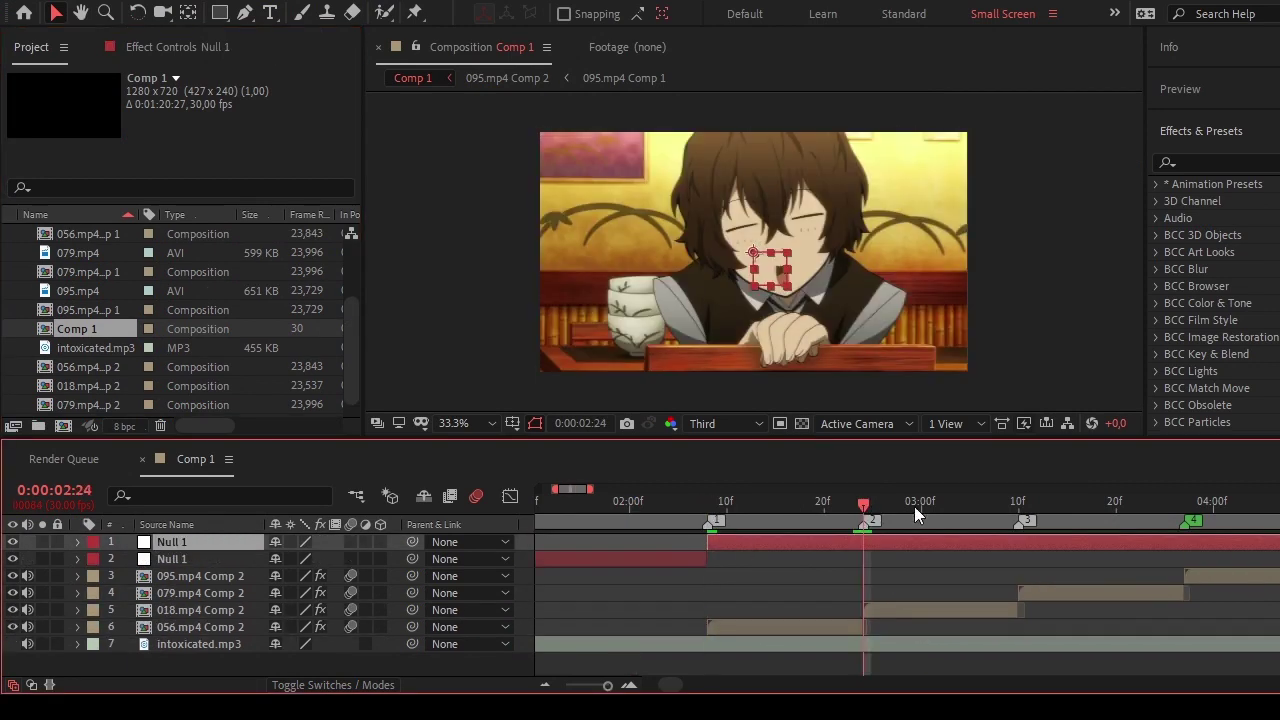
pyautogui.moveTo(1197, 515); pyautogui.dragTo(1222, 507)
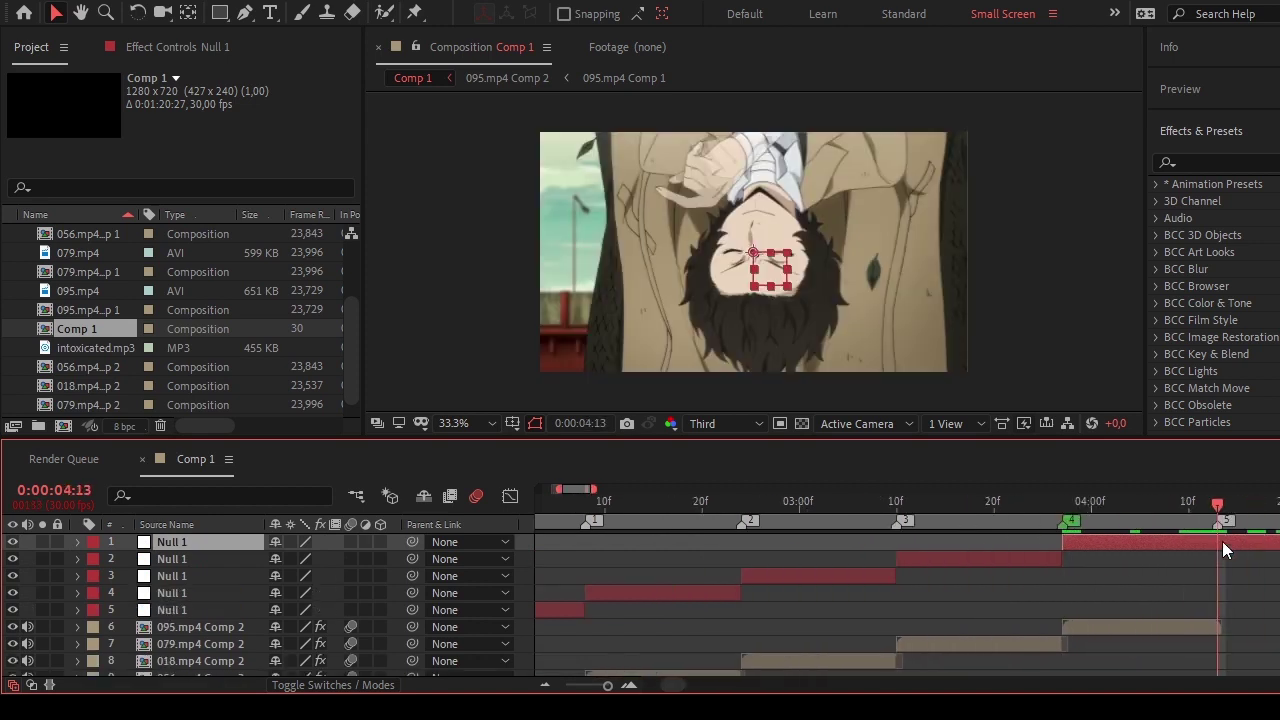
pyautogui.moveTo(170, 593); pyautogui.dragTo(215, 652)
pyautogui.moveTo(170, 576)
pyautogui.mouseDown()
pyautogui.moveTo(180, 618)
pyautogui.moveTo(190, 585)
pyautogui.mouseUp()
# Duplicate each clip's null, including those over the 079 and top clips, and parent clips to both nulls.
pyautogui.click(212, 643)
pyautogui.hotkey('ctrl', 'd')
pyautogui.scroll(-1, 404, 640)
pyautogui.moveTo(404, 638); pyautogui.dragTo(409, 614)
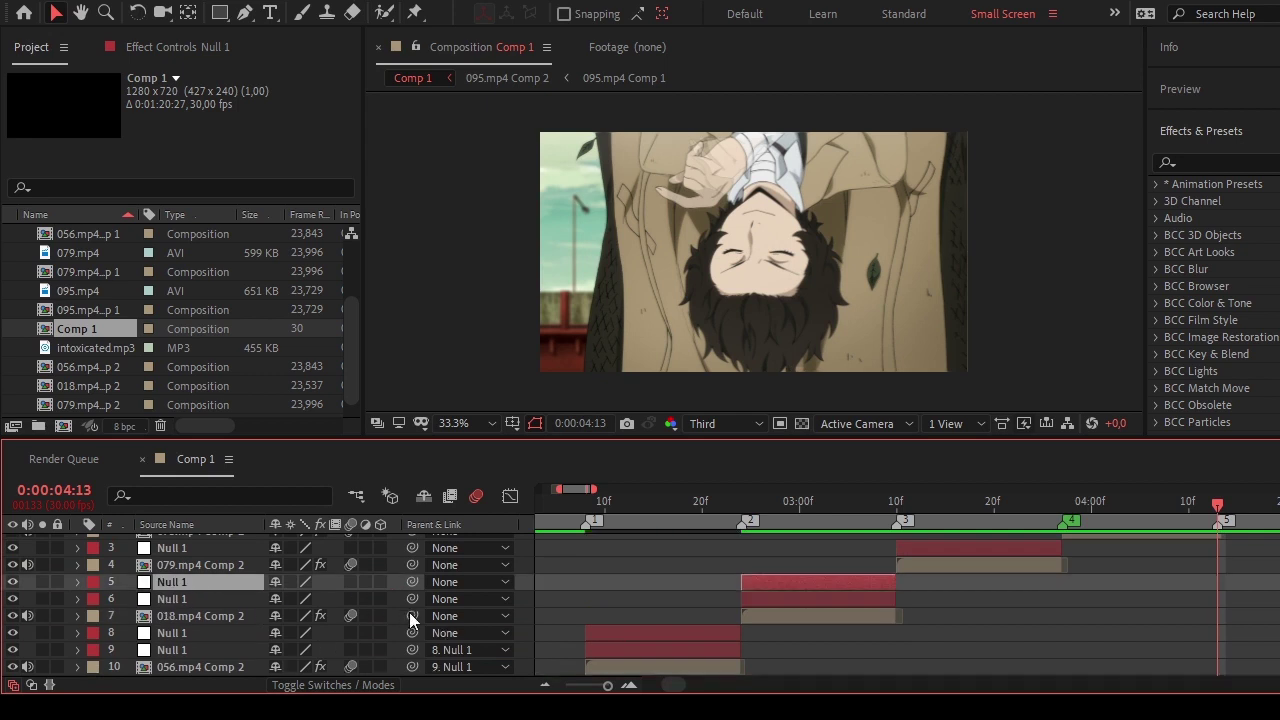
pyautogui.click(226, 555)
pyautogui.hotkey('ctrl', 'd')
pyautogui.scroll(1, 255, 588)
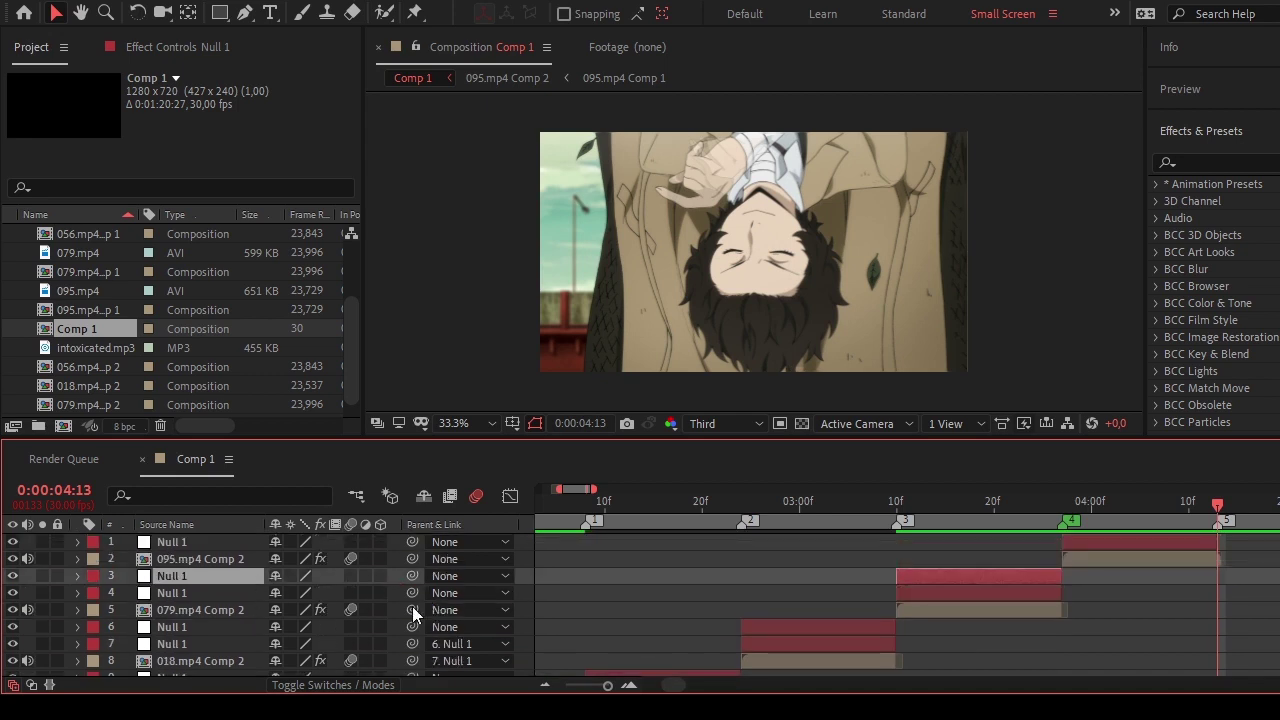
pyautogui.moveTo(412, 606)
pyautogui.mouseDown()
pyautogui.moveTo(395, 600)
pyautogui.moveTo(387, 540)
pyautogui.mouseUp()
pyautogui.hotkey('ctrl', 'd')
pyautogui.scroll(-3, 749, 573)
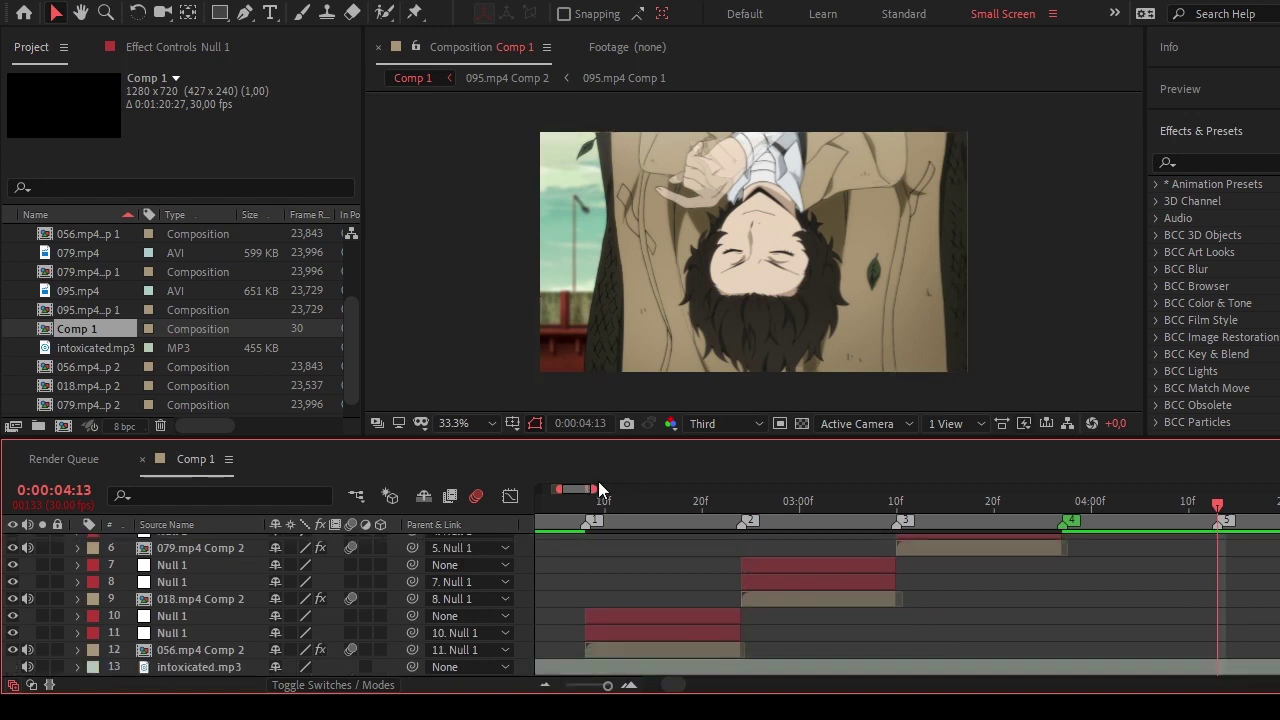
# Keyframe the lower null's Scale at 650% at 02:08, returning to 100% later in the clip.
pyautogui.moveTo(593, 488); pyautogui.dragTo(596, 503)
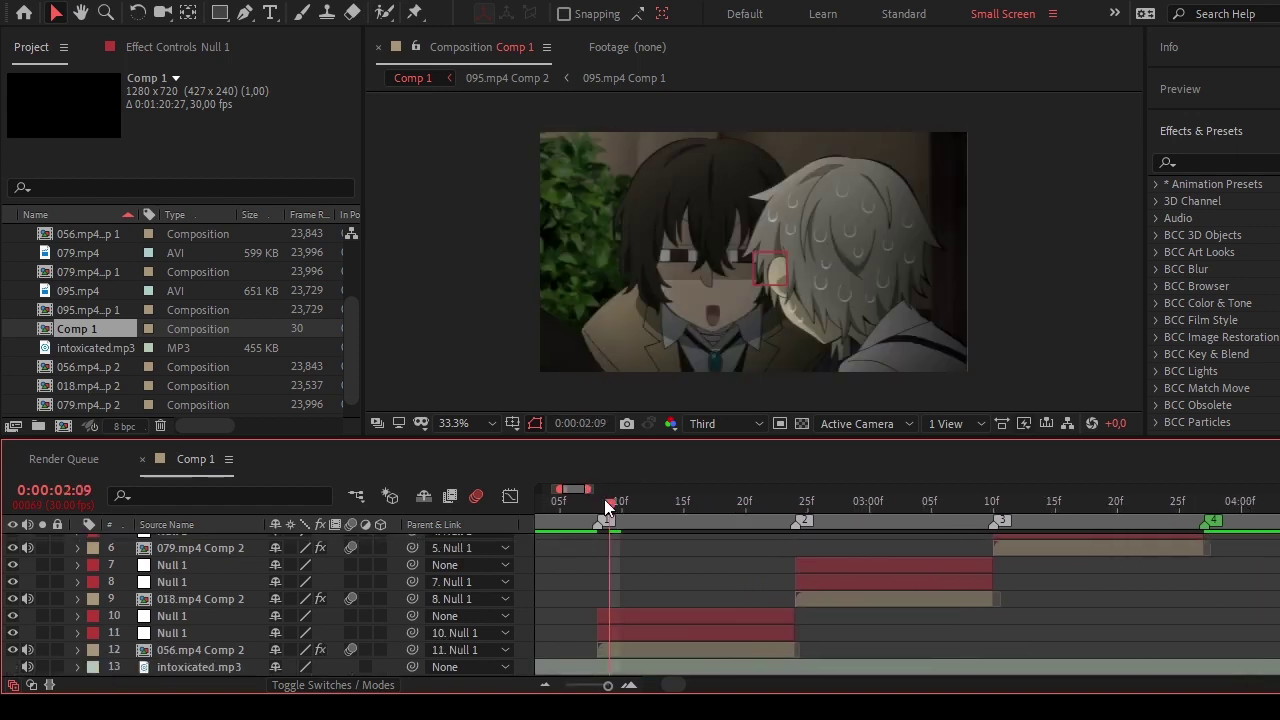
pyautogui.click(608, 637)
pyautogui.press('s')
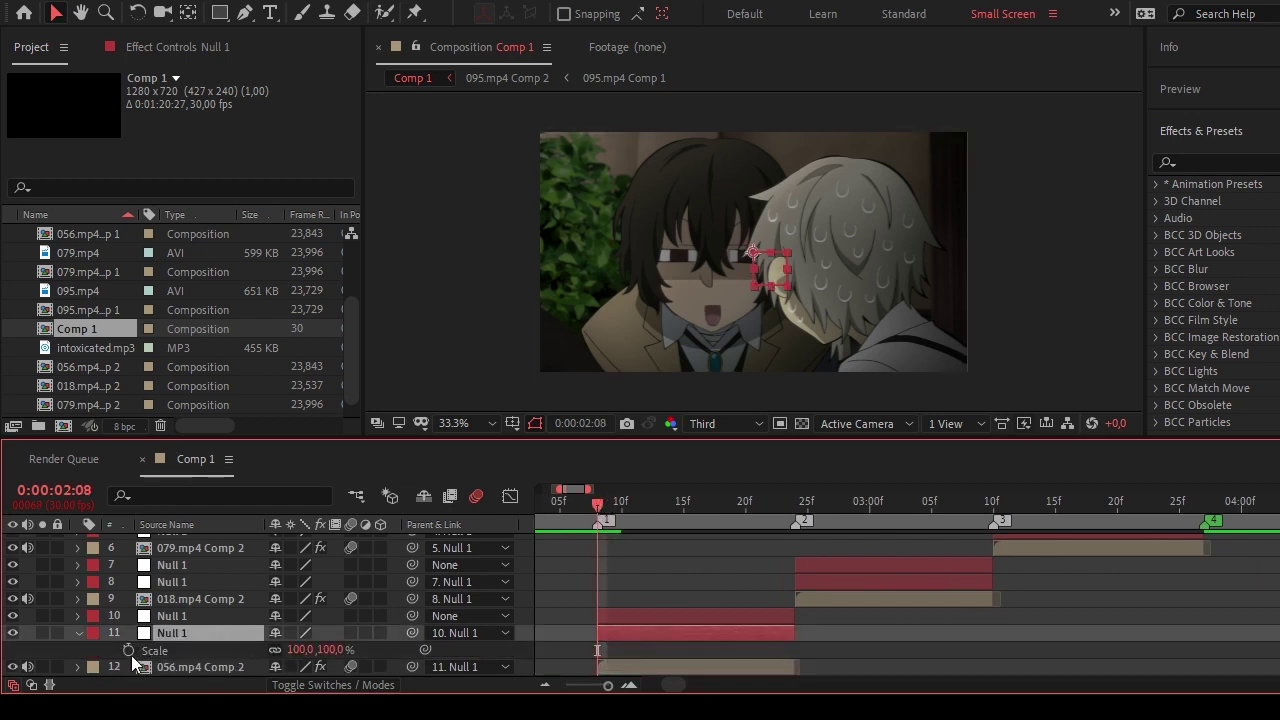
pyautogui.click(128, 651)
pyautogui.moveTo(600, 651); pyautogui.dragTo(763, 664)
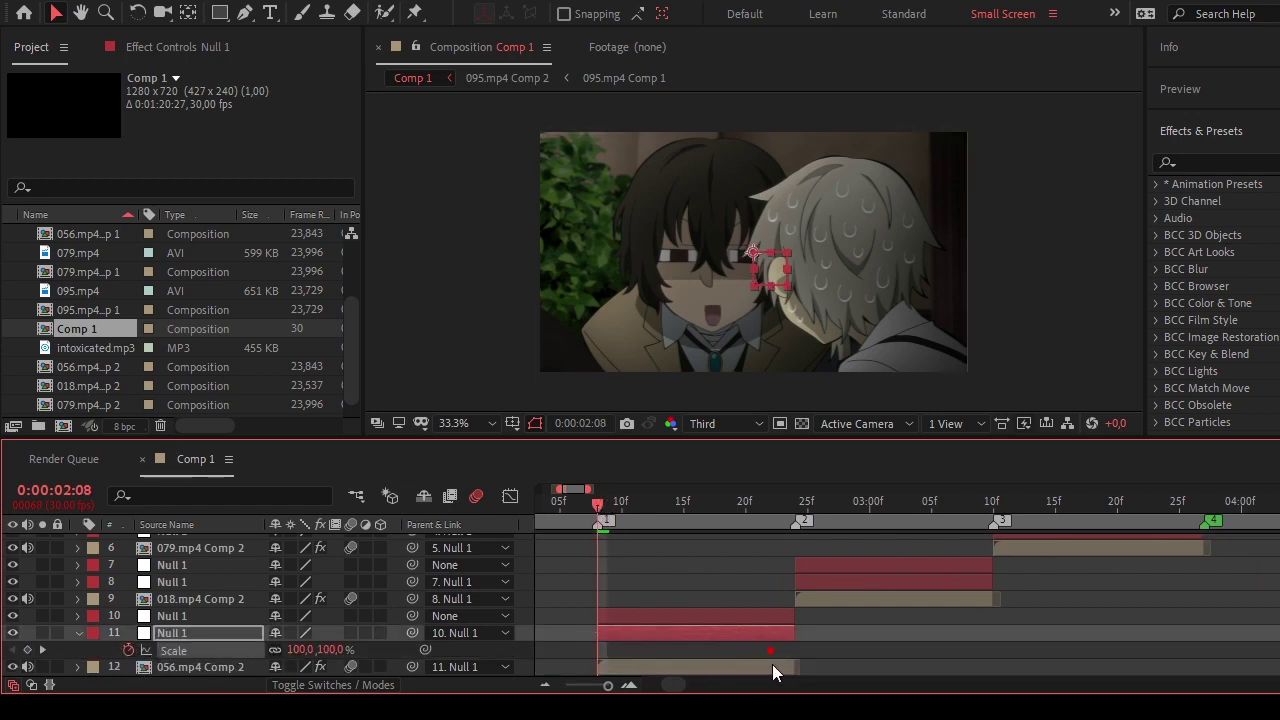
pyautogui.click(331, 649)
pyautogui.write('65')
pyautogui.write('0')
pyautogui.press('Return')
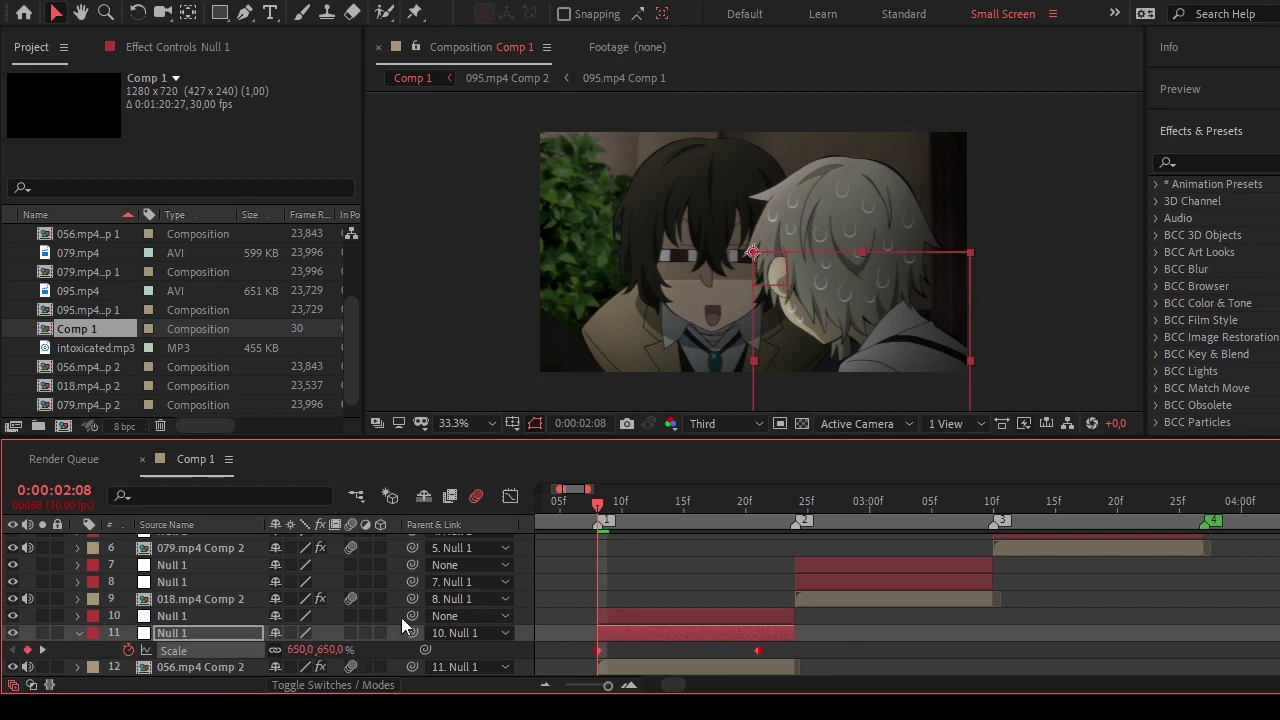
pyautogui.click(607, 507)
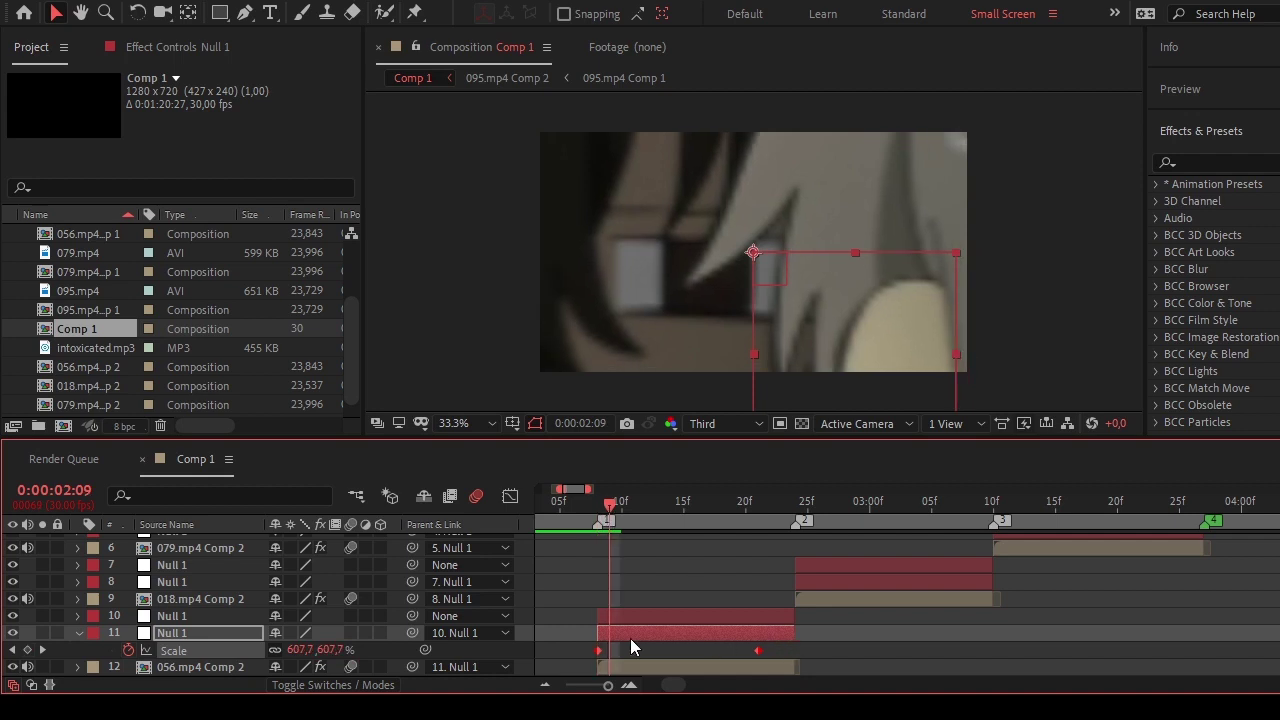
# Reshape the Scale curve in the Graph Editor so the zoom drops off sharply from the start.
pyautogui.click(510, 496)
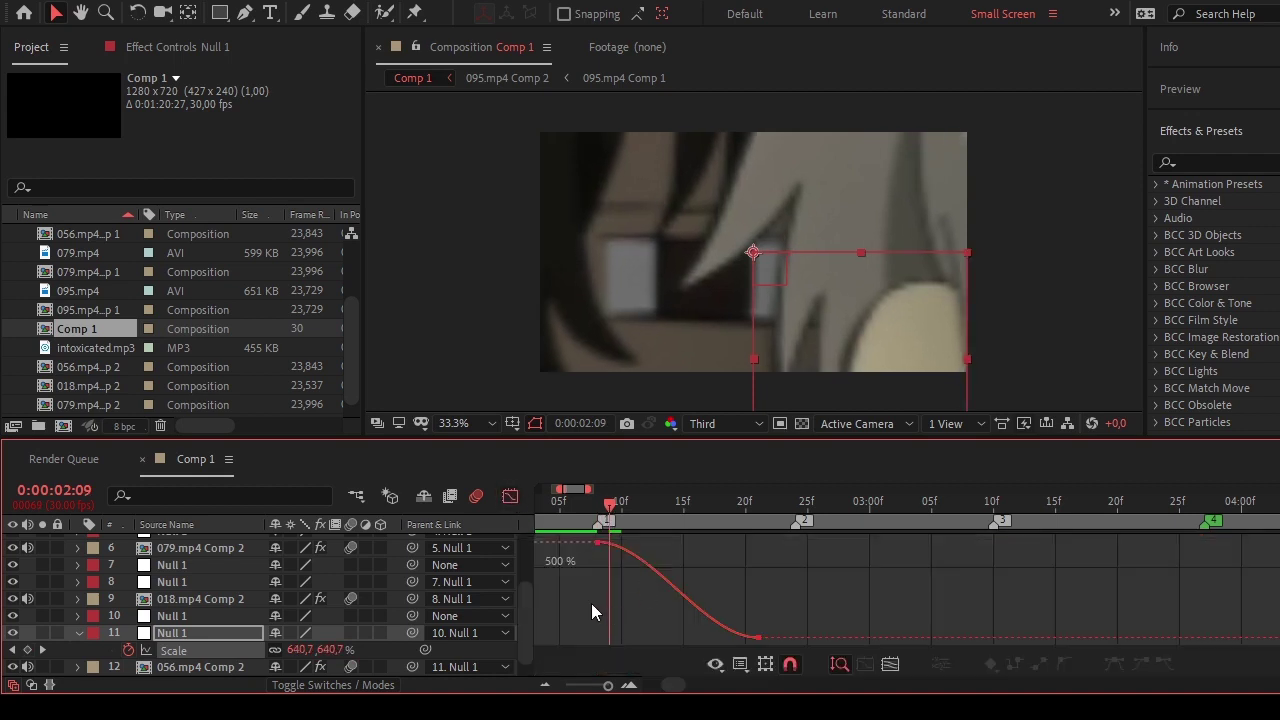
pyautogui.moveTo(591, 612); pyautogui.dragTo(624, 530)
pyautogui.moveTo(706, 637); pyautogui.dragTo(619, 638)
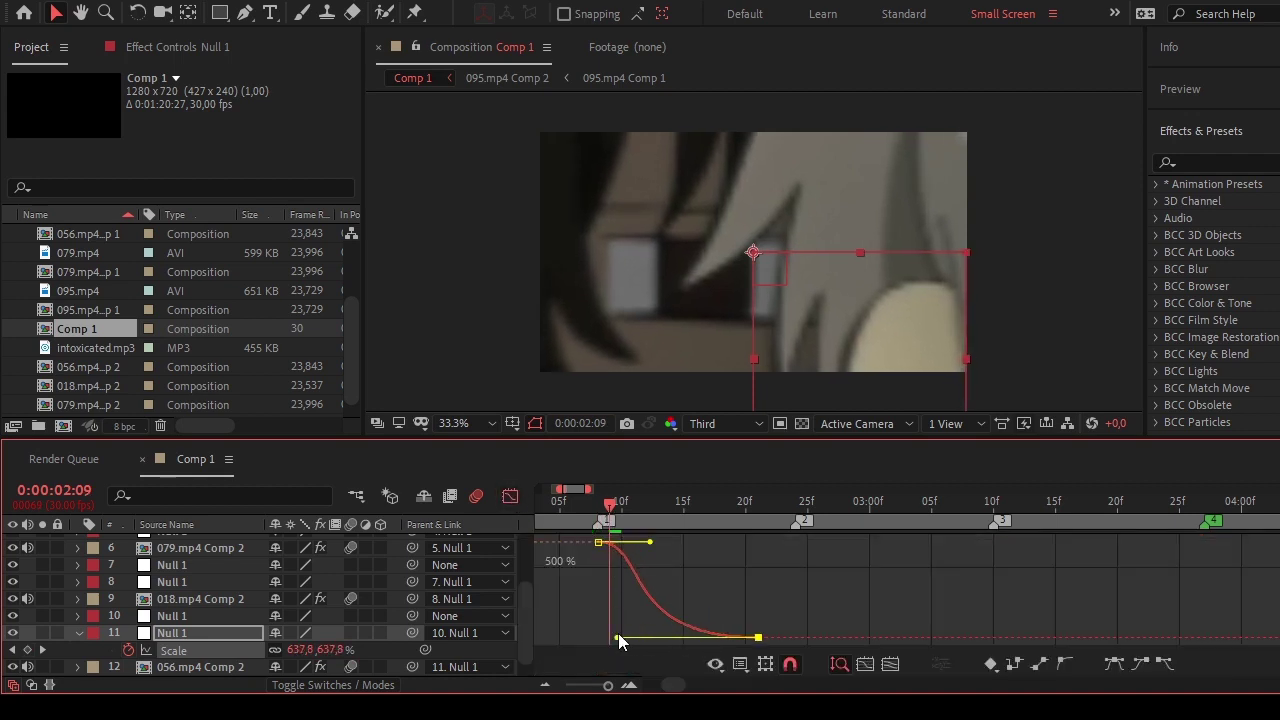
pyautogui.moveTo(650, 542); pyautogui.dragTo(559, 627)
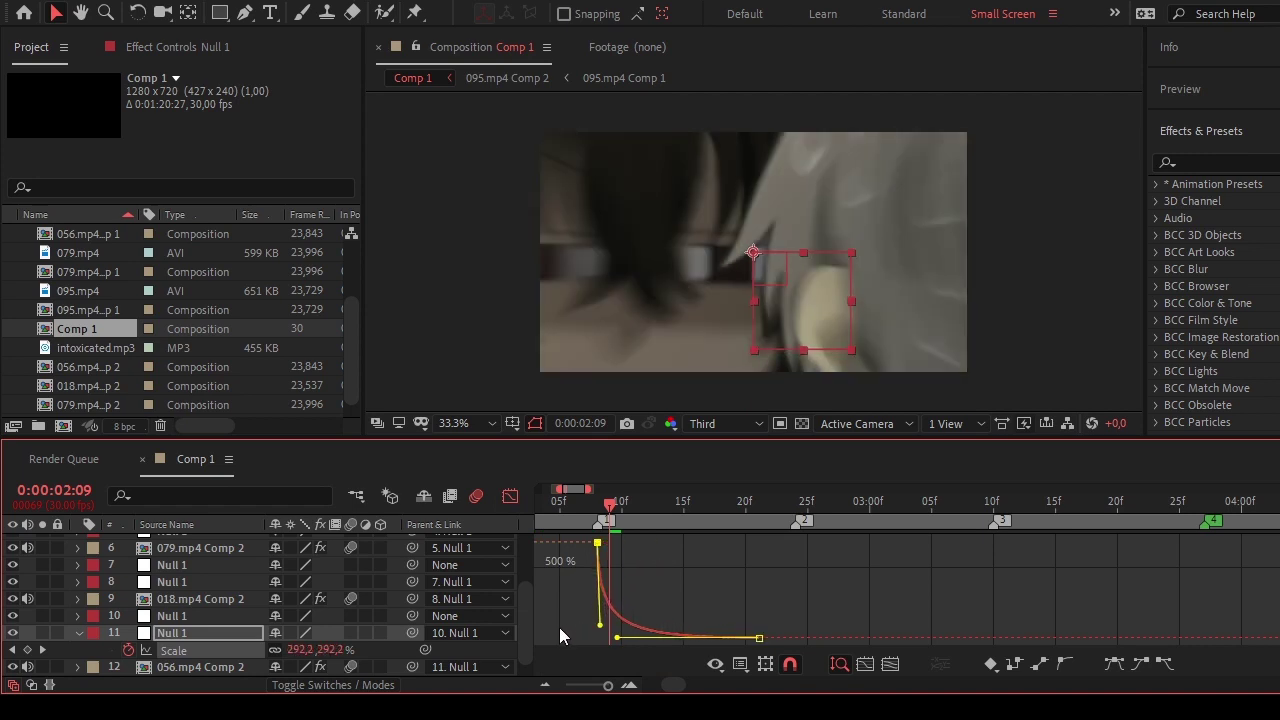
# Show the Scale property of the upper null above the first clip, with the time at 02:16.
pyautogui.click(510, 496)
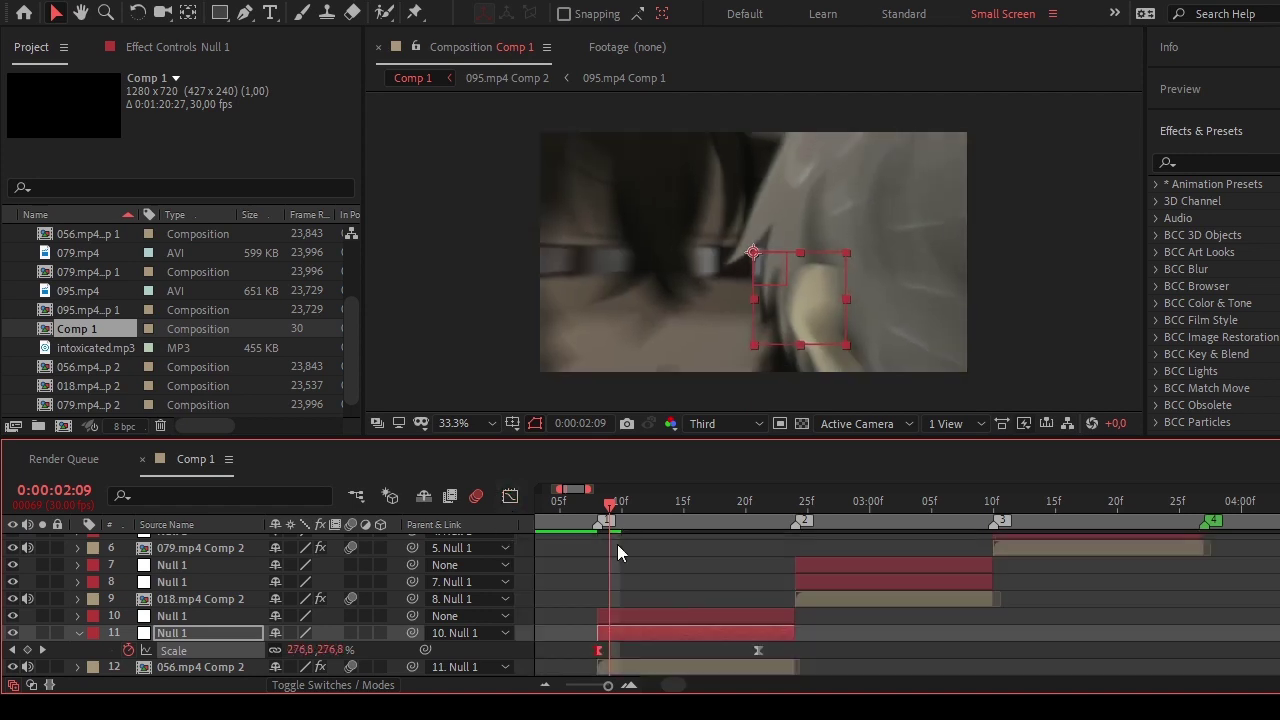
pyautogui.click(676, 615)
pyautogui.press('s')
pyautogui.scroll(-1, 681, 559)
pyautogui.click(693, 502)
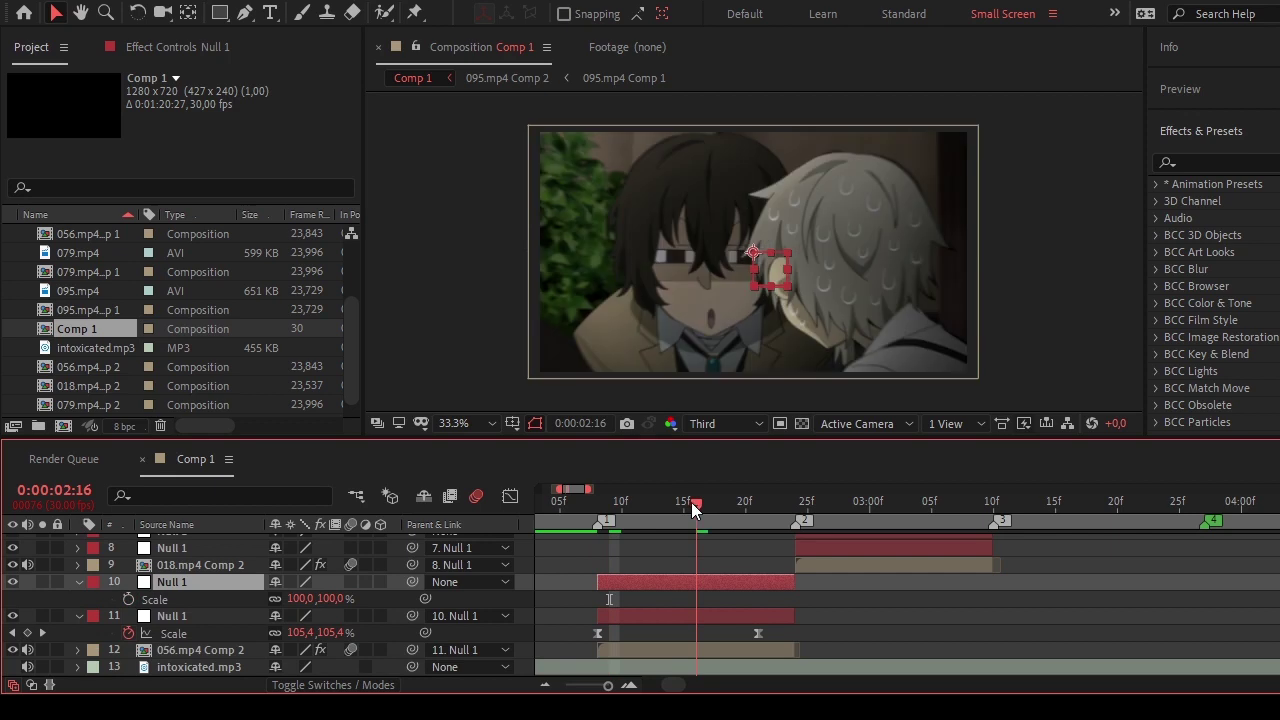
# Keyframe layer 10's Scale at 100% at 02:15 and 650% at the clip end, 02:24.
pyautogui.moveTo(691, 502); pyautogui.dragTo(685, 503)
pyautogui.click(128, 598)
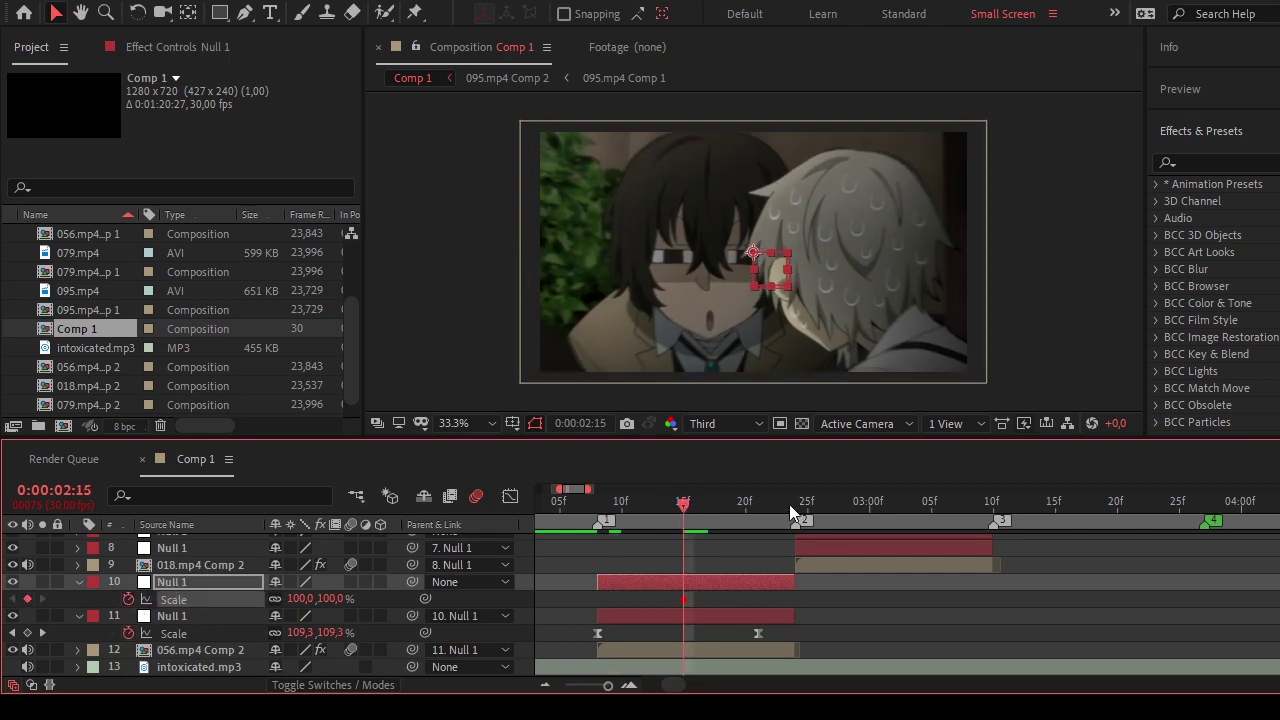
pyautogui.click(795, 504)
pyautogui.click(334, 598)
pyautogui.write('650')
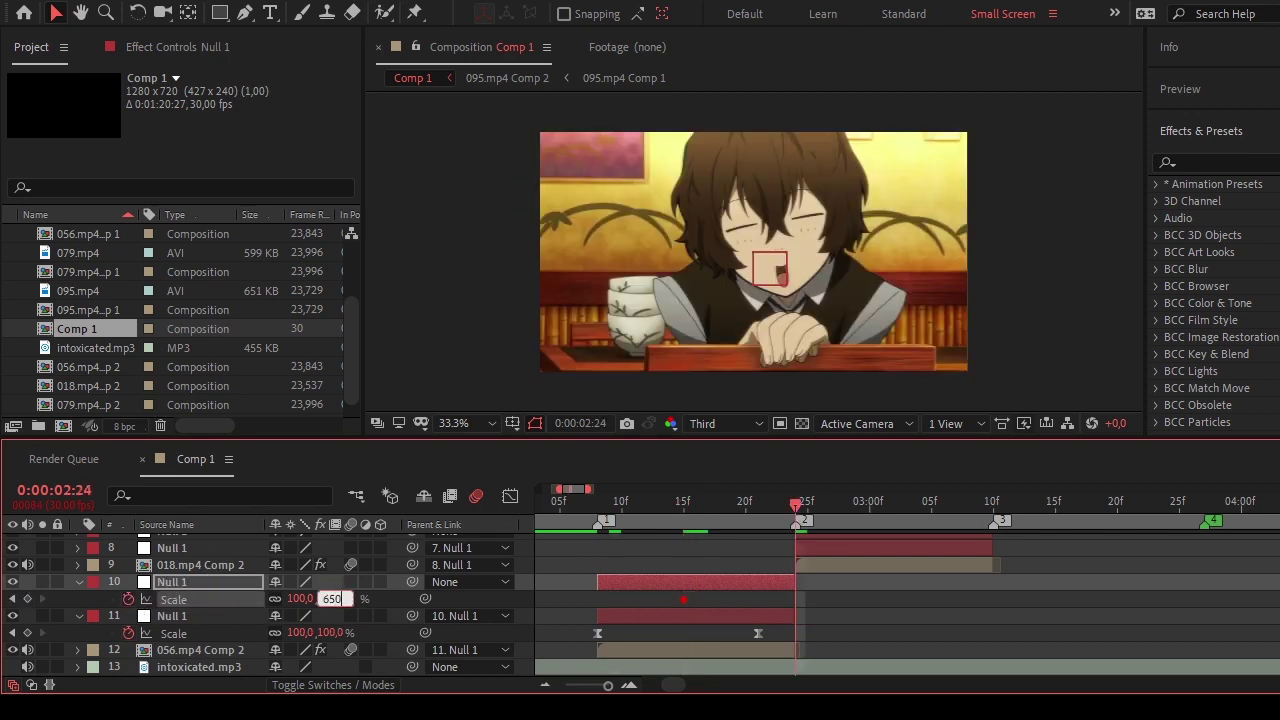
pyautogui.press('Return')
# Apply Easy Ease and steepen the Scale curve so the zoom rises sharply into the end.
pyautogui.click(511, 497)
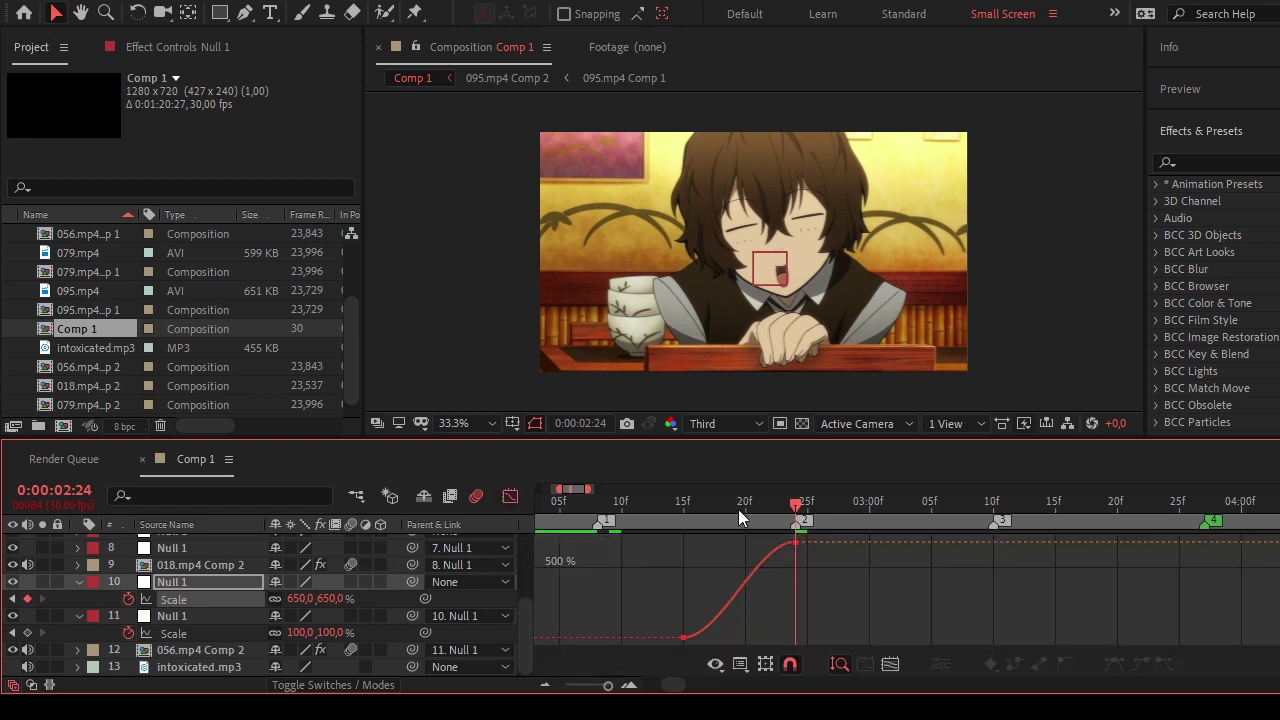
pyautogui.press('F9')
pyautogui.moveTo(818, 545)
pyautogui.mouseDown()
pyautogui.moveTo(670, 650)
pyautogui.moveTo(783, 638)
pyautogui.mouseUp()
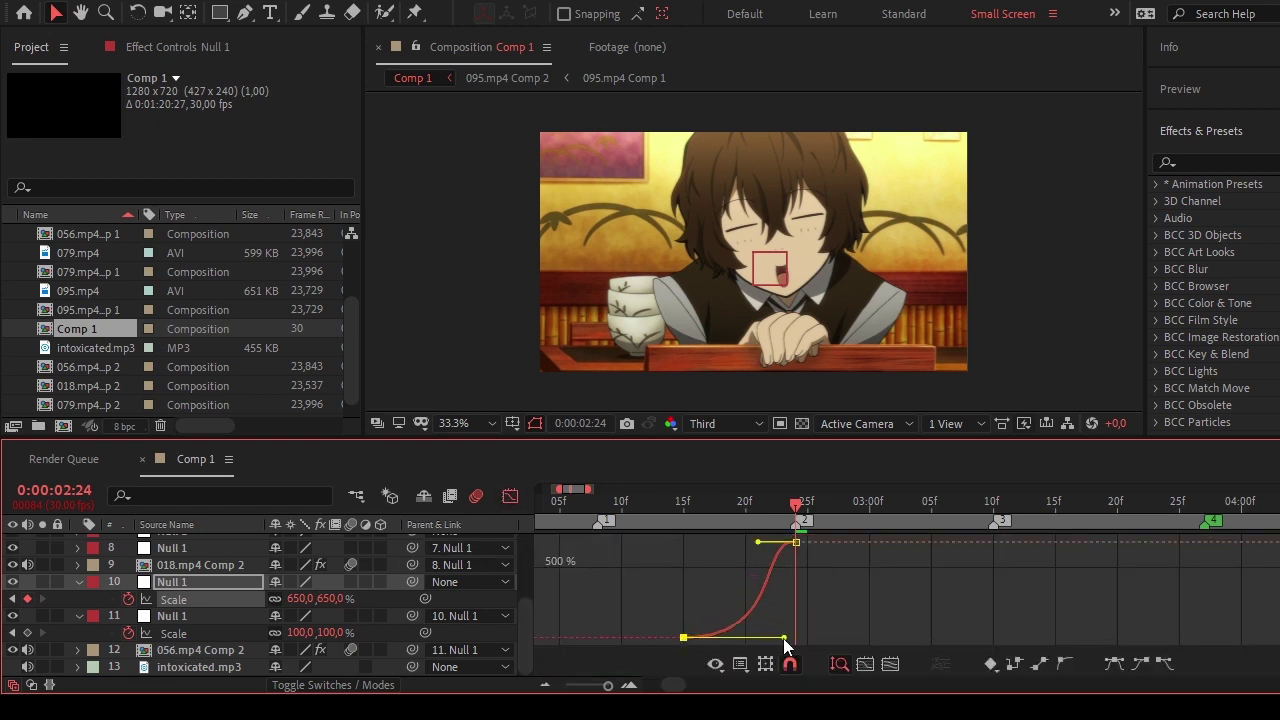
pyautogui.click(757, 578)
pyautogui.click(757, 545)
pyautogui.moveTo(758, 542); pyautogui.dragTo(807, 626)
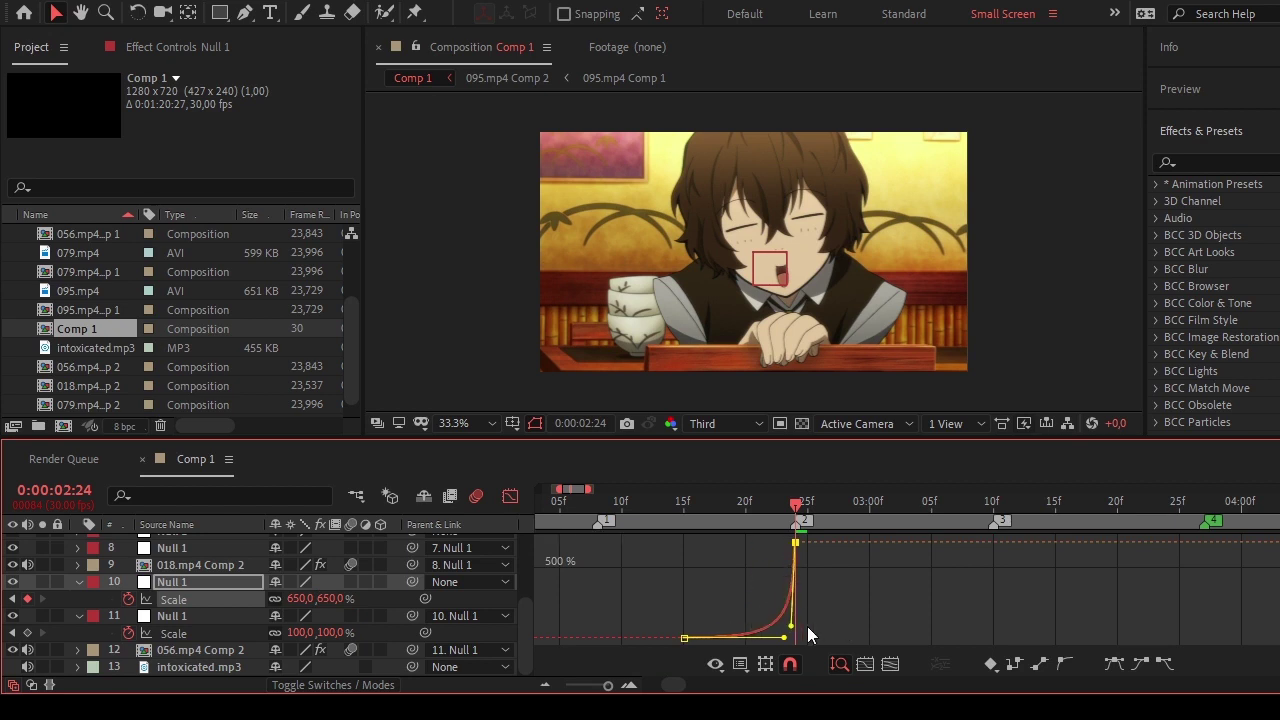
pyautogui.click(510, 496)
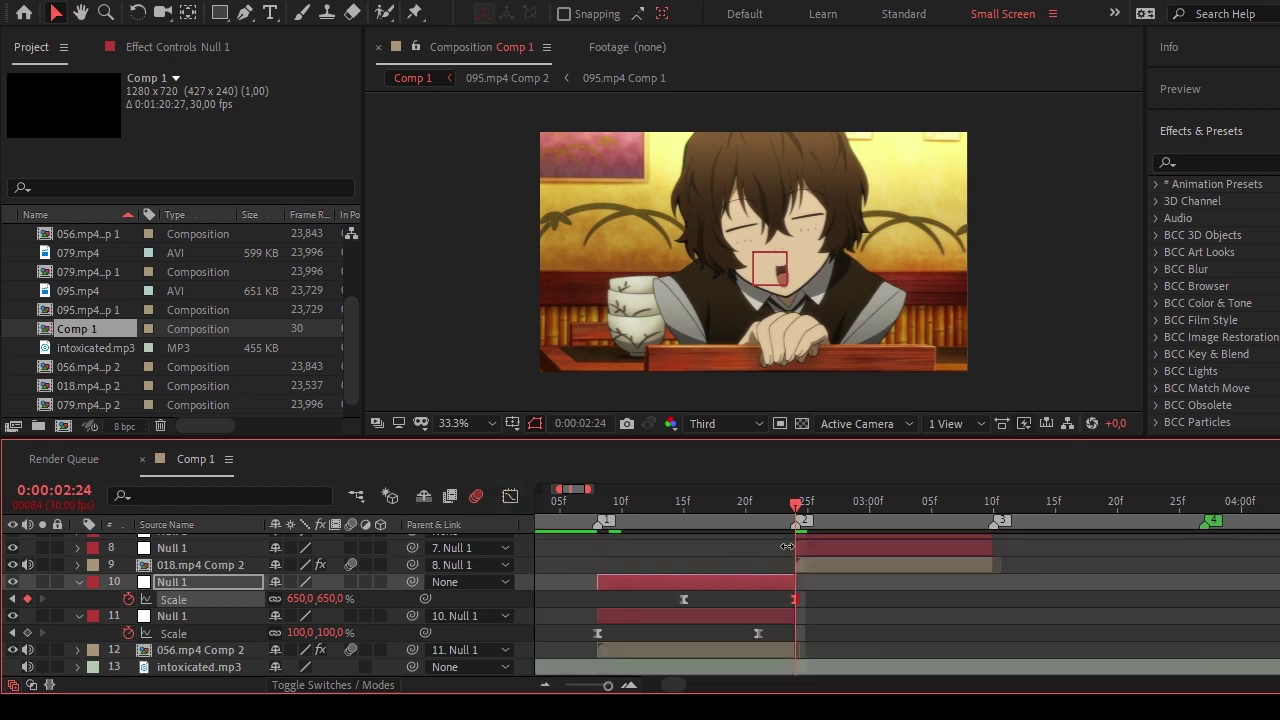
pyautogui.click(837, 608)
pyautogui.click(824, 545)
# Keyframe the 018 clip's null Scale to zoom up from a reduced value to 100%, eased.
pyautogui.press('s')
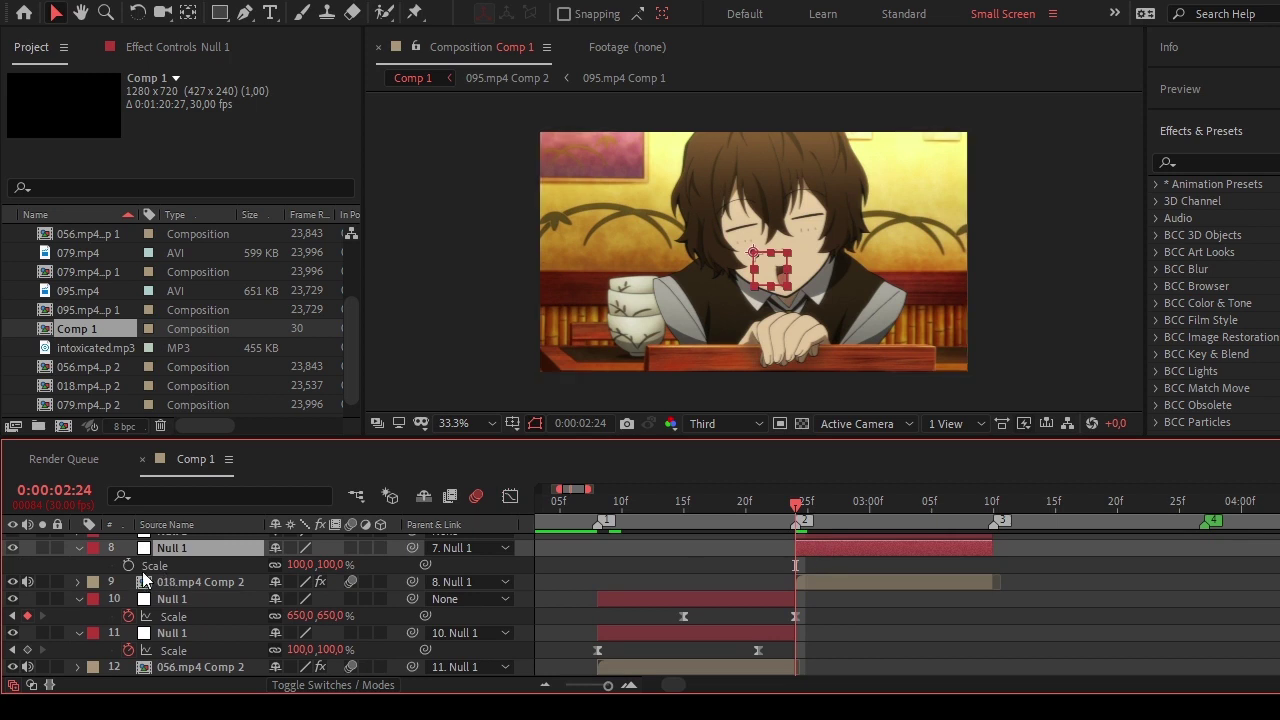
pyautogui.hotkey('alt', 'shift', 's')
pyautogui.moveTo(794, 566); pyautogui.dragTo(966, 572)
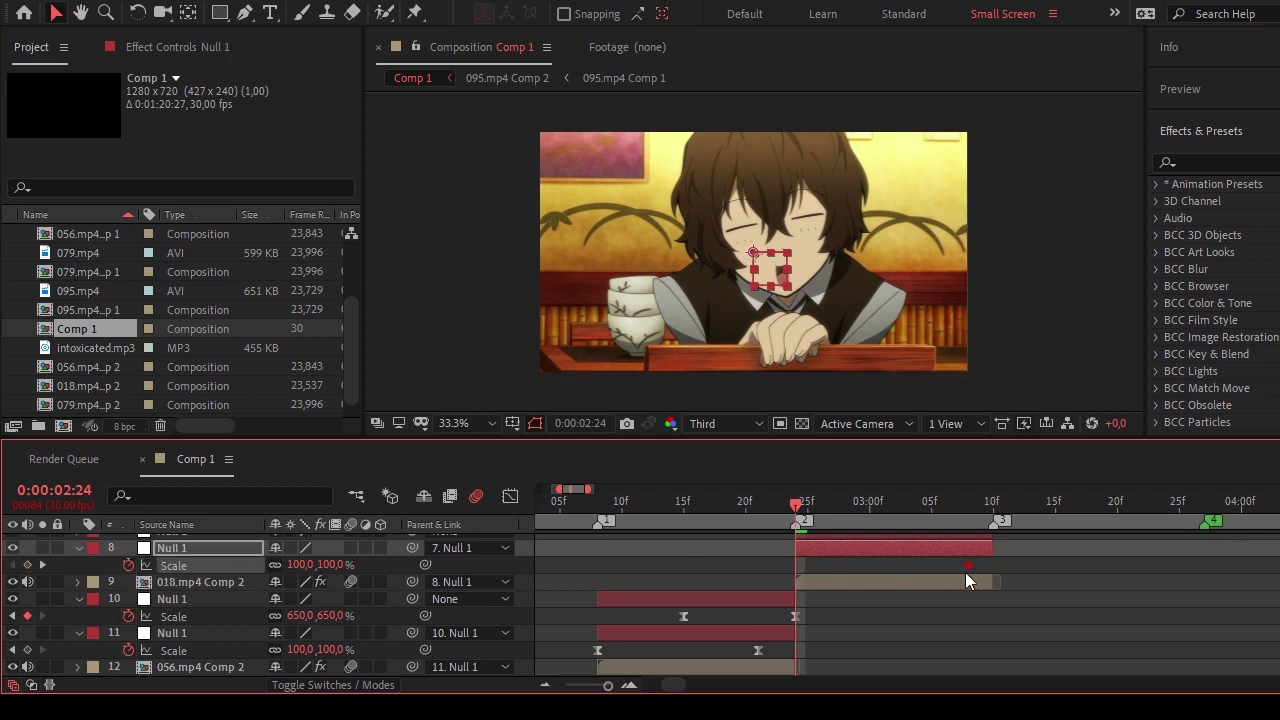
pyautogui.click(329, 565)
pyautogui.write('25')
pyautogui.moveTo(797, 510); pyautogui.dragTo(807, 505)
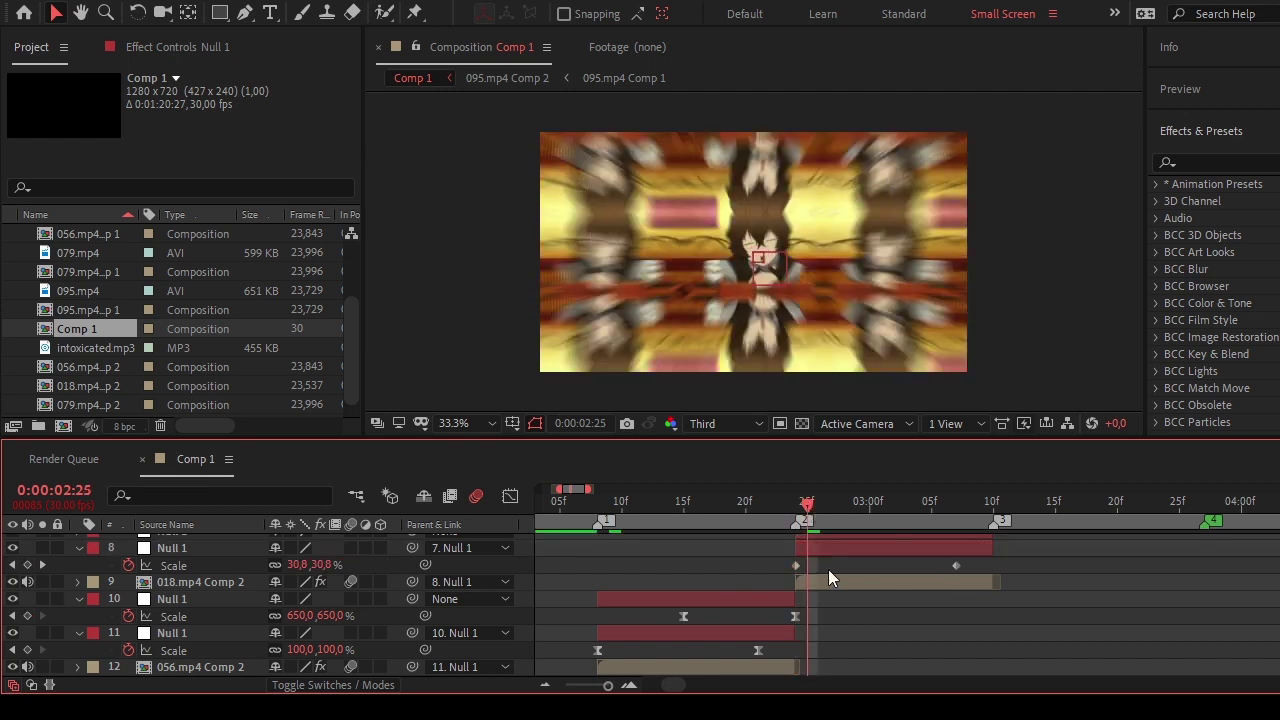
pyautogui.press('F9')
# Adjust the null's Scale ease handles in the Graph Editor for a sharp ease-out from the start.
pyautogui.click(510, 496)
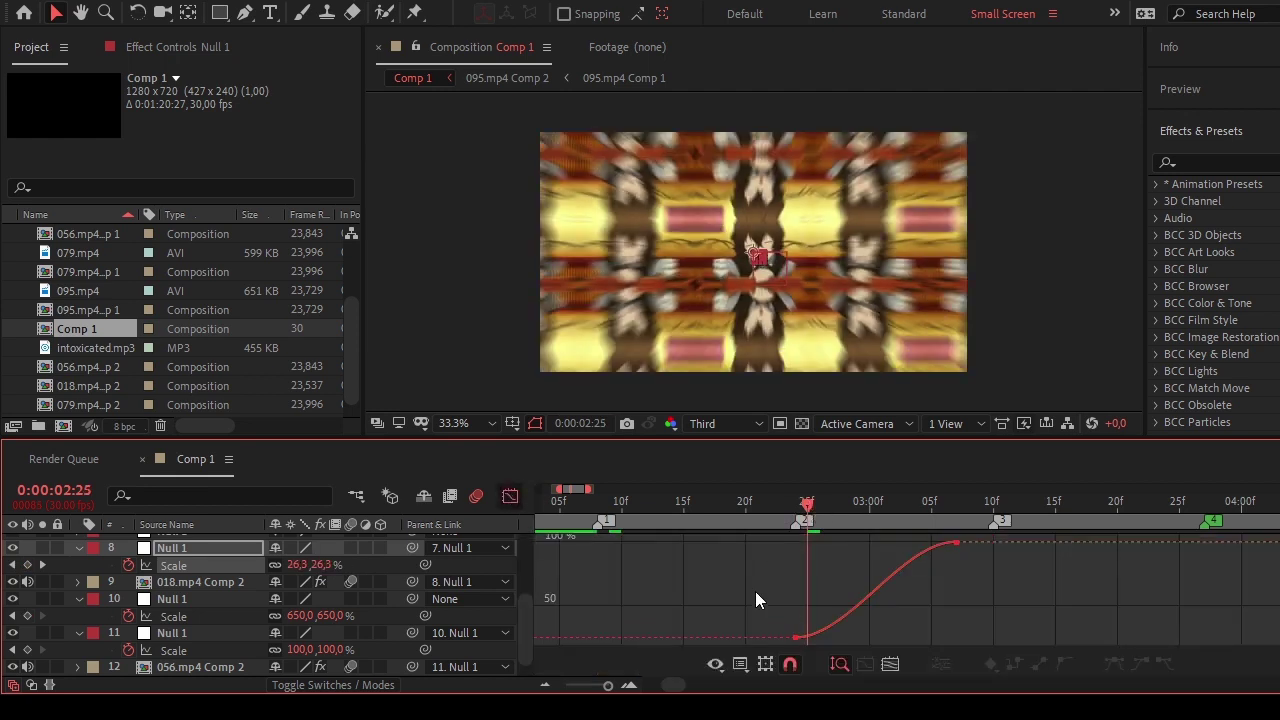
pyautogui.moveTo(848, 637); pyautogui.dragTo(752, 622)
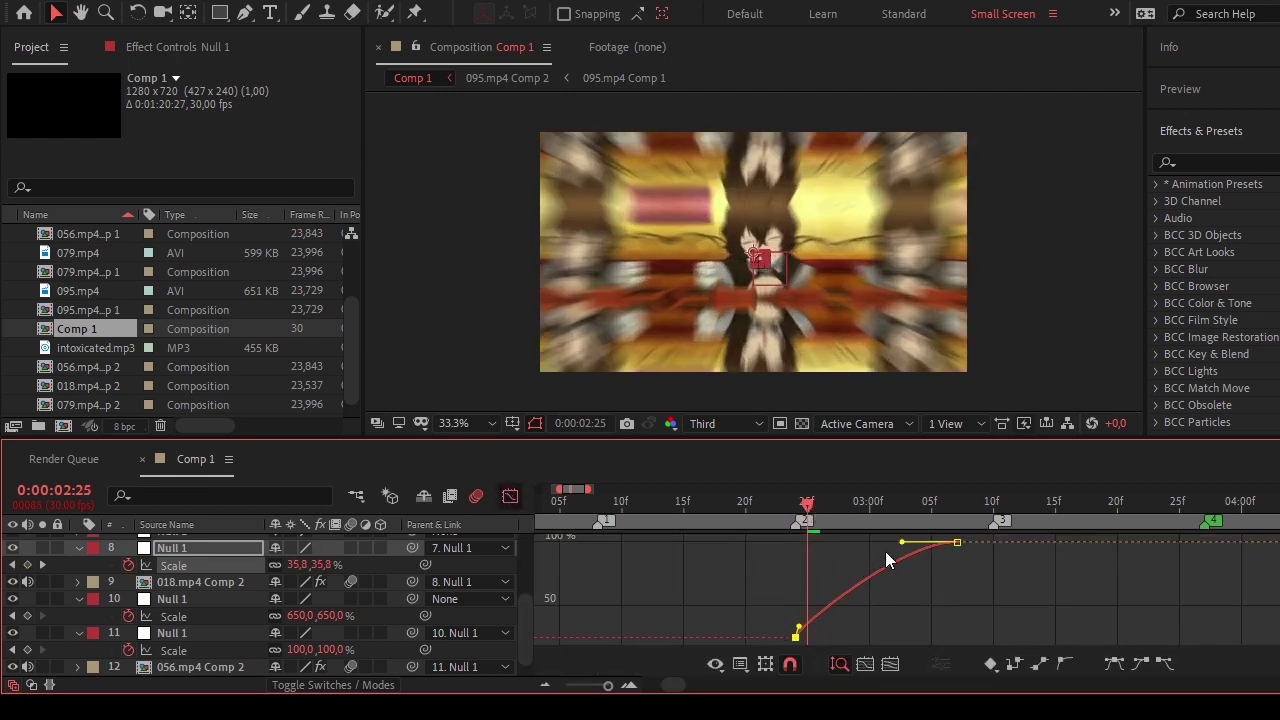
pyautogui.moveTo(903, 545); pyautogui.dragTo(807, 545)
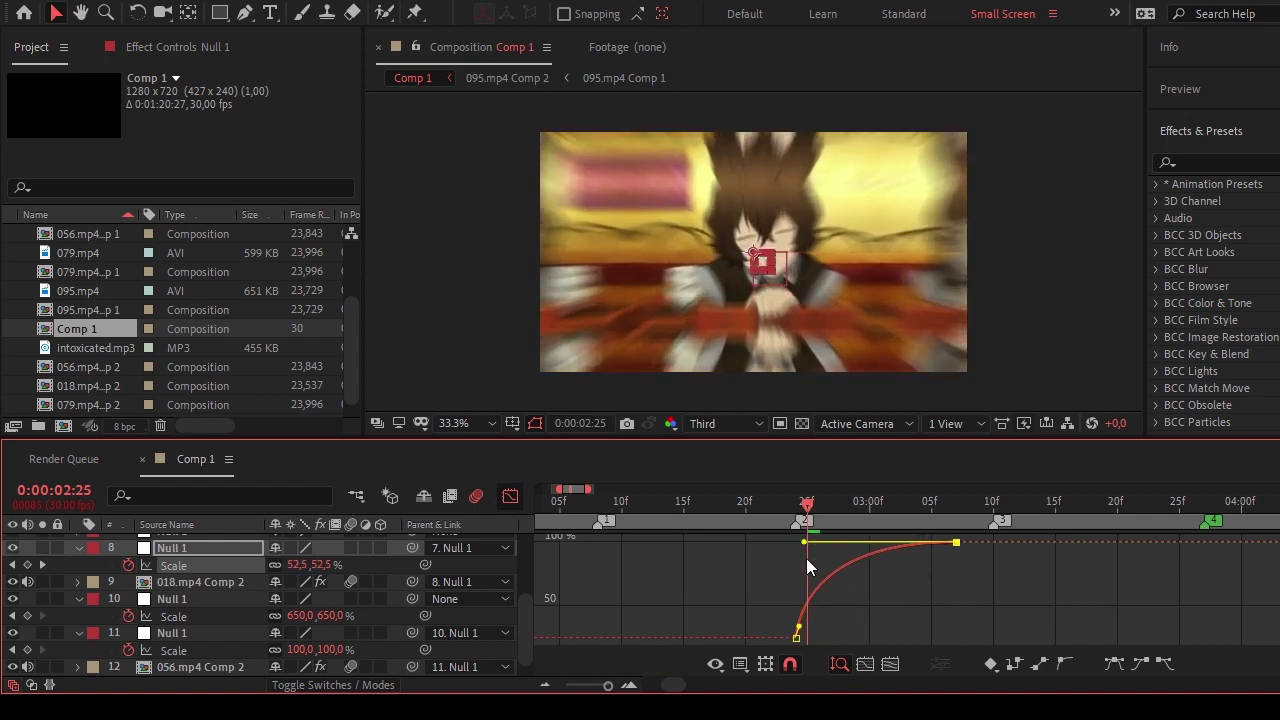
pyautogui.moveTo(800, 628); pyautogui.dragTo(784, 636)
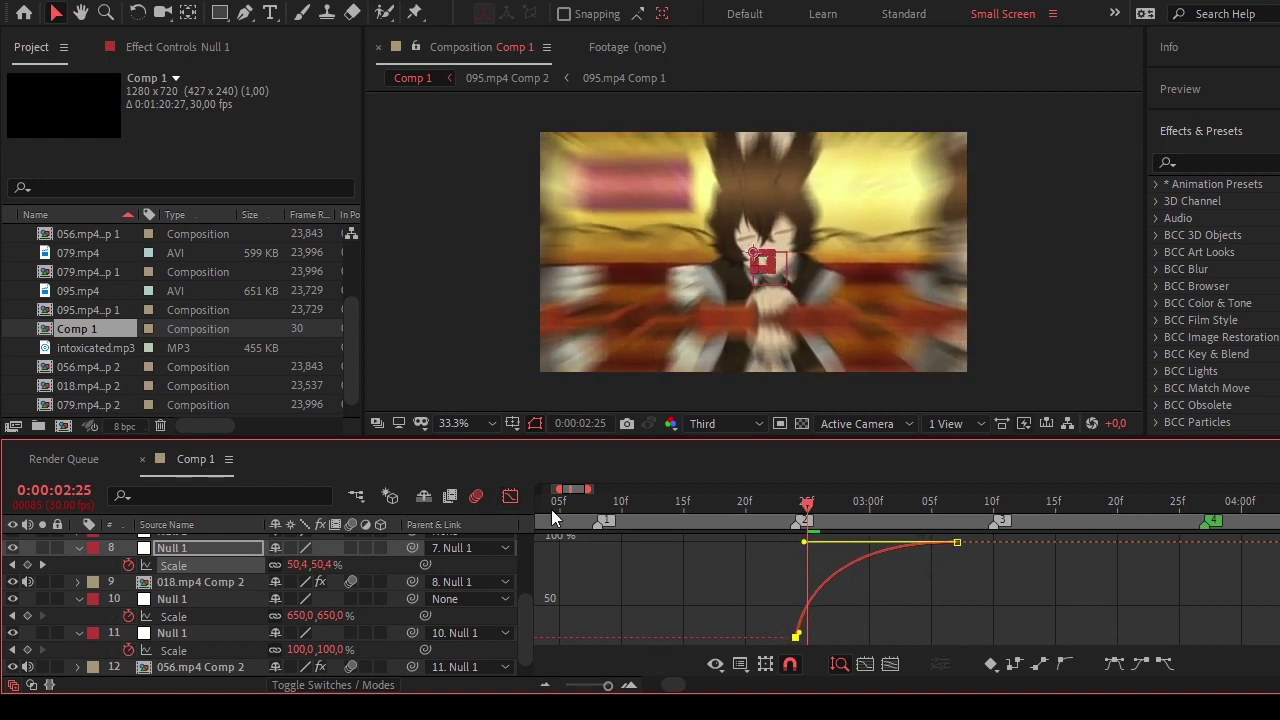
pyautogui.click(510, 496)
# Set the 018.mp4 Comp 2 layer's Scale to 120%.
pyautogui.click(820, 581)
pyautogui.press('s')
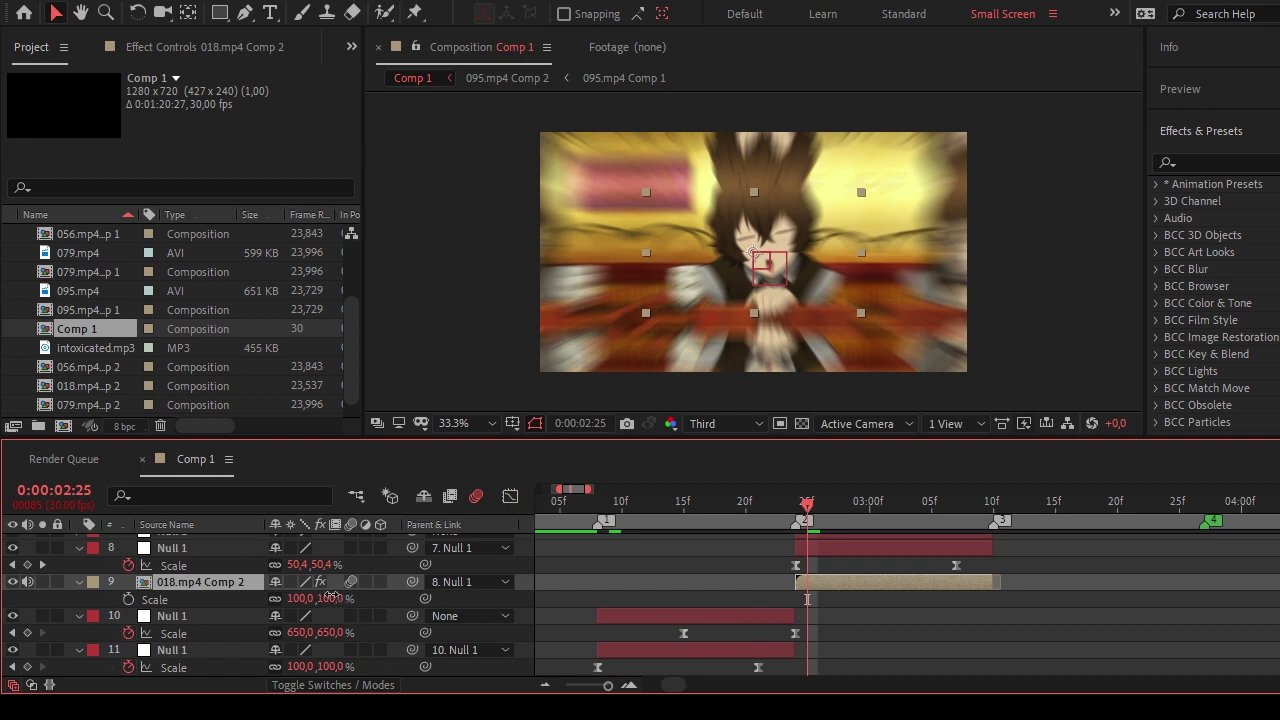
pyautogui.click(333, 598)
pyautogui.write('120')
pyautogui.press('Return')
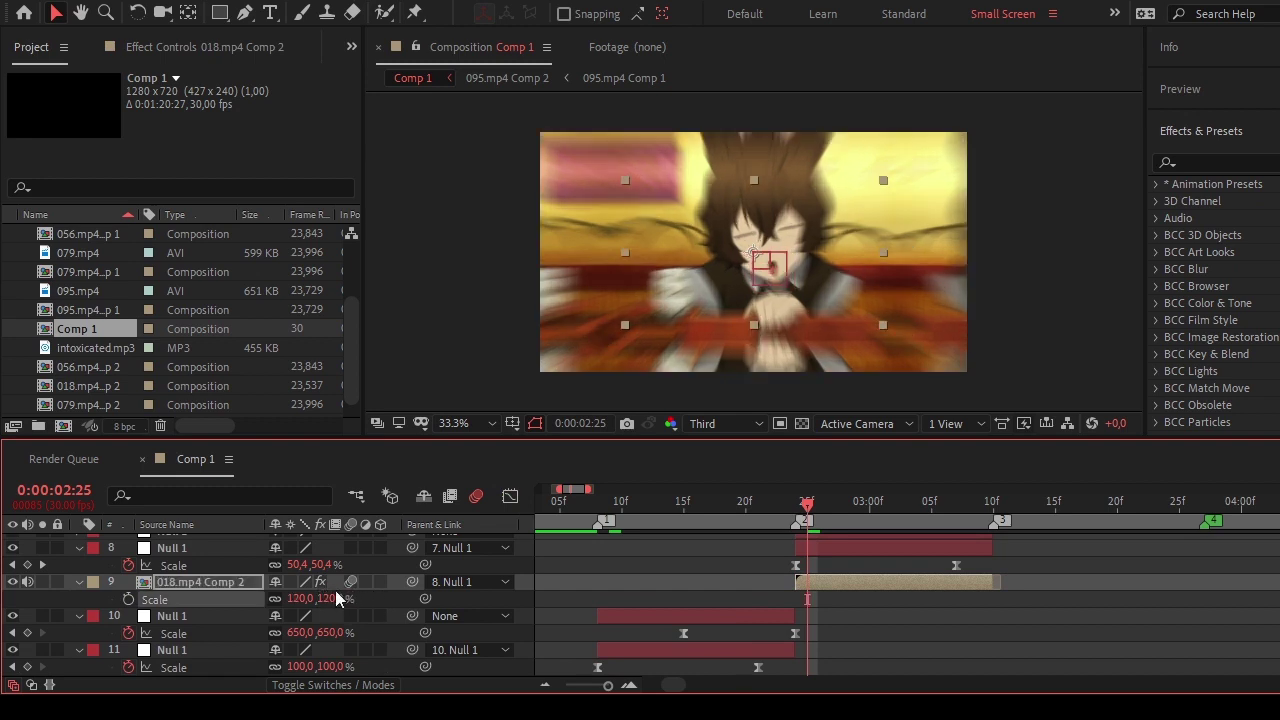
# Collapse the Scale properties on the clip and layers 8, 10 and 11, then preview Comp 1.
pyautogui.press('s')
pyautogui.click(838, 550)
pyautogui.press('s')
pyautogui.click(766, 588)
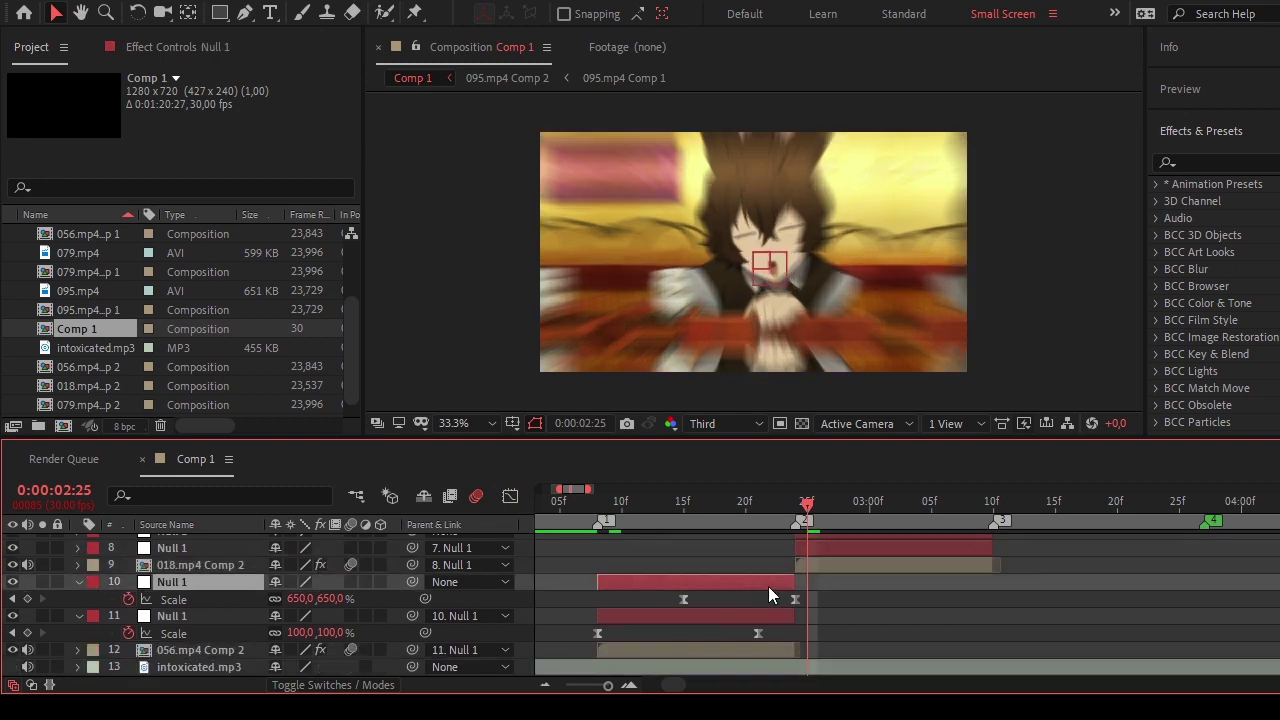
pyautogui.press('s')
pyautogui.click(787, 608)
pyautogui.press('s')
pyautogui.click(856, 620)
pyautogui.press('space')
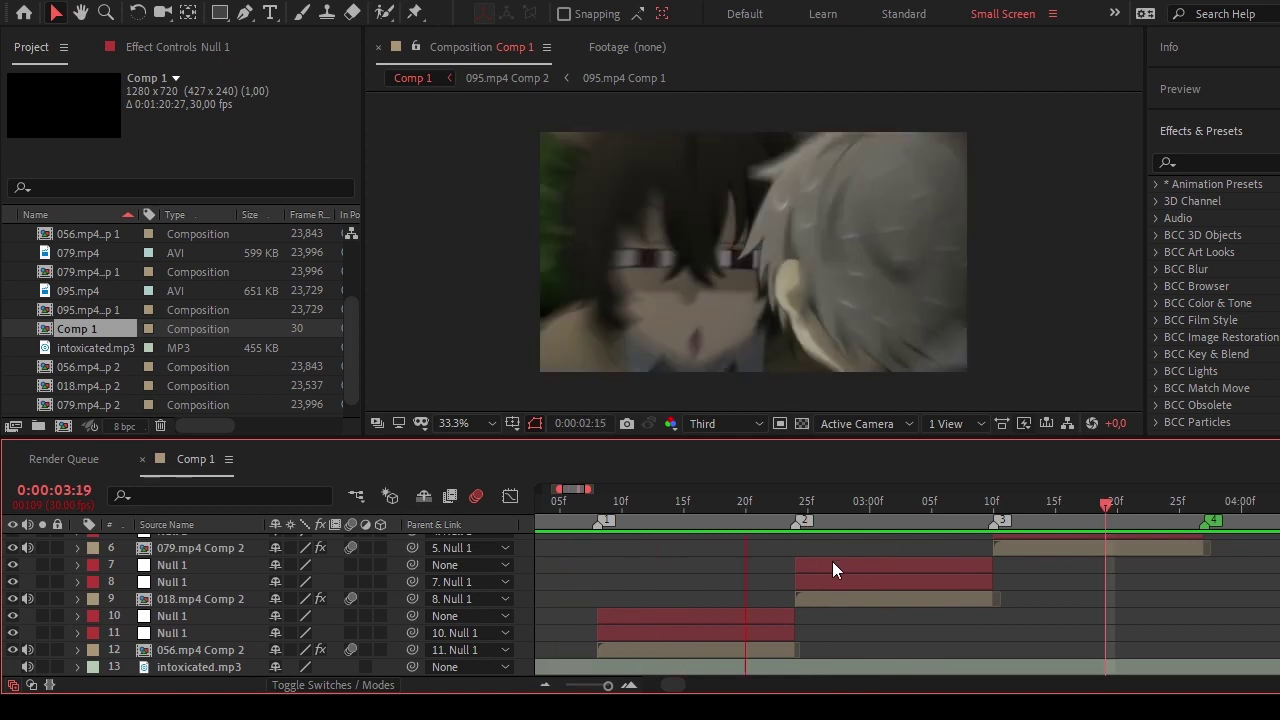
# At 3:02, separate layer 7's Position dimensions and set starting X Position and Scale keyframes.
pyautogui.moveTo(778, 505); pyautogui.dragTo(895, 505)
pyautogui.click(900, 581)
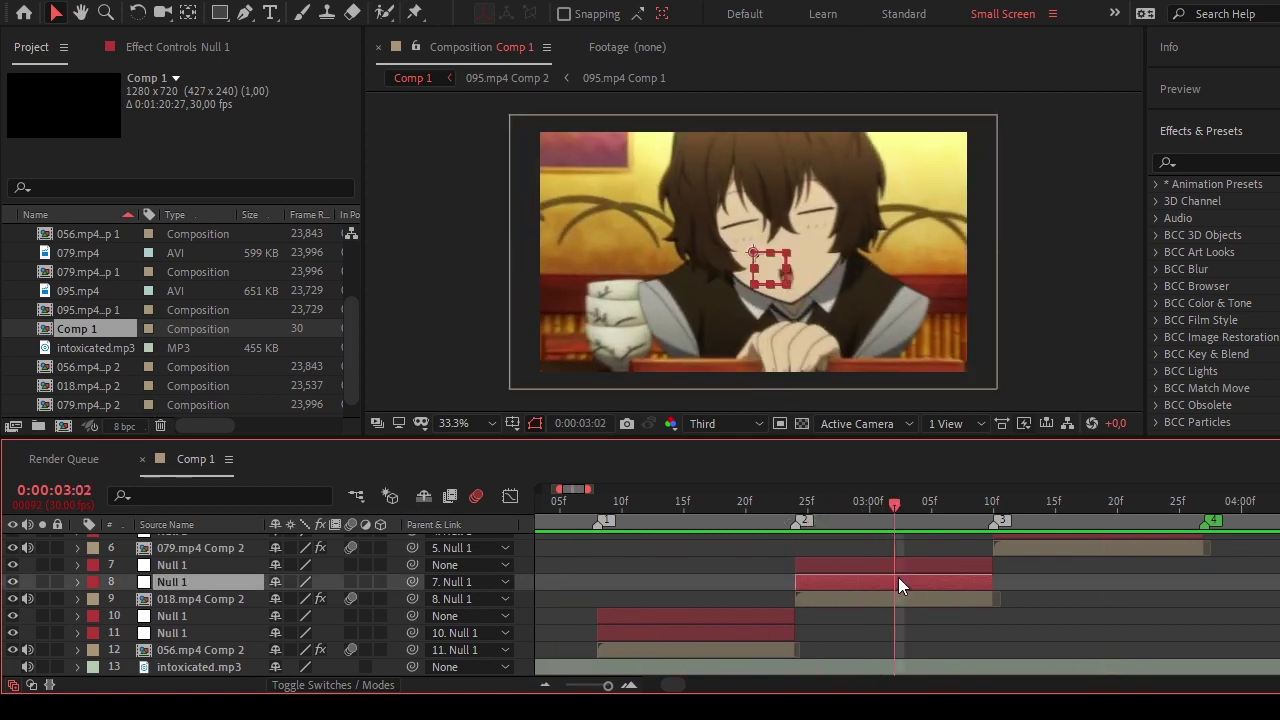
pyautogui.press('s')
pyautogui.click(928, 566)
pyautogui.press('s')
pyautogui.hotkey('shift', 'p')
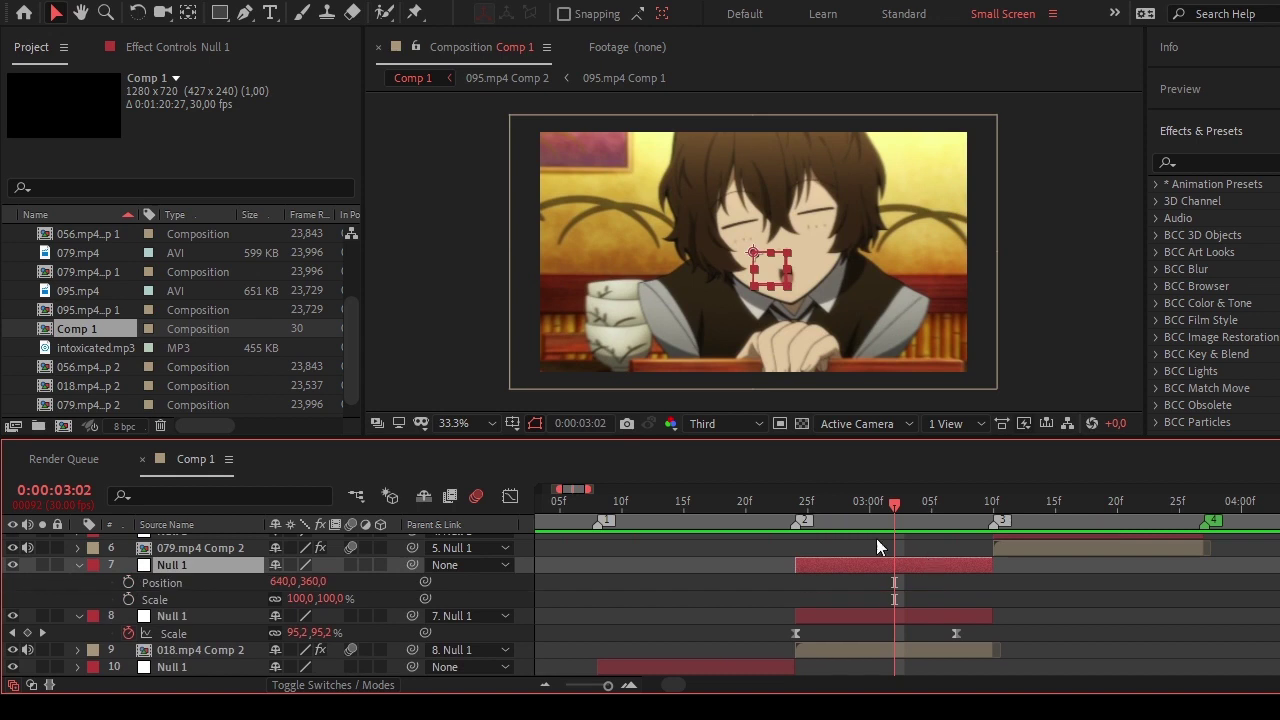
pyautogui.rightClick(160, 582)
pyautogui.click(210, 640)
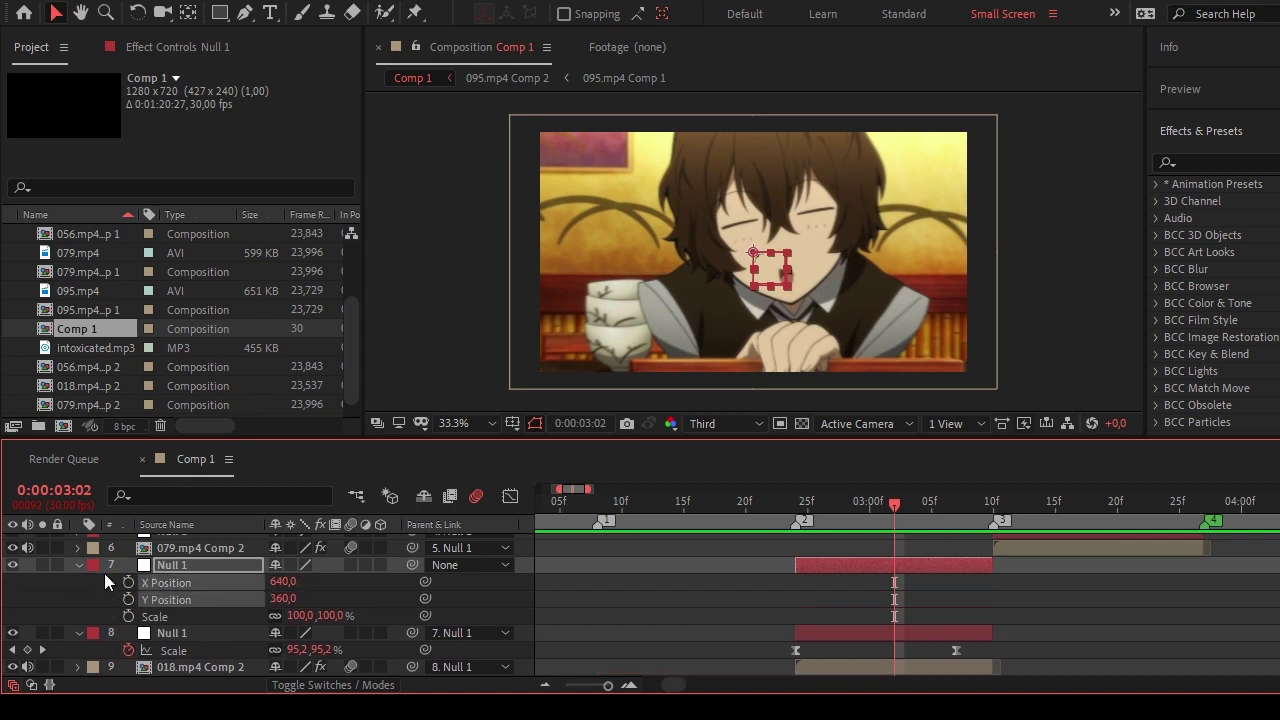
pyautogui.click(128, 582)
pyautogui.click(128, 615)
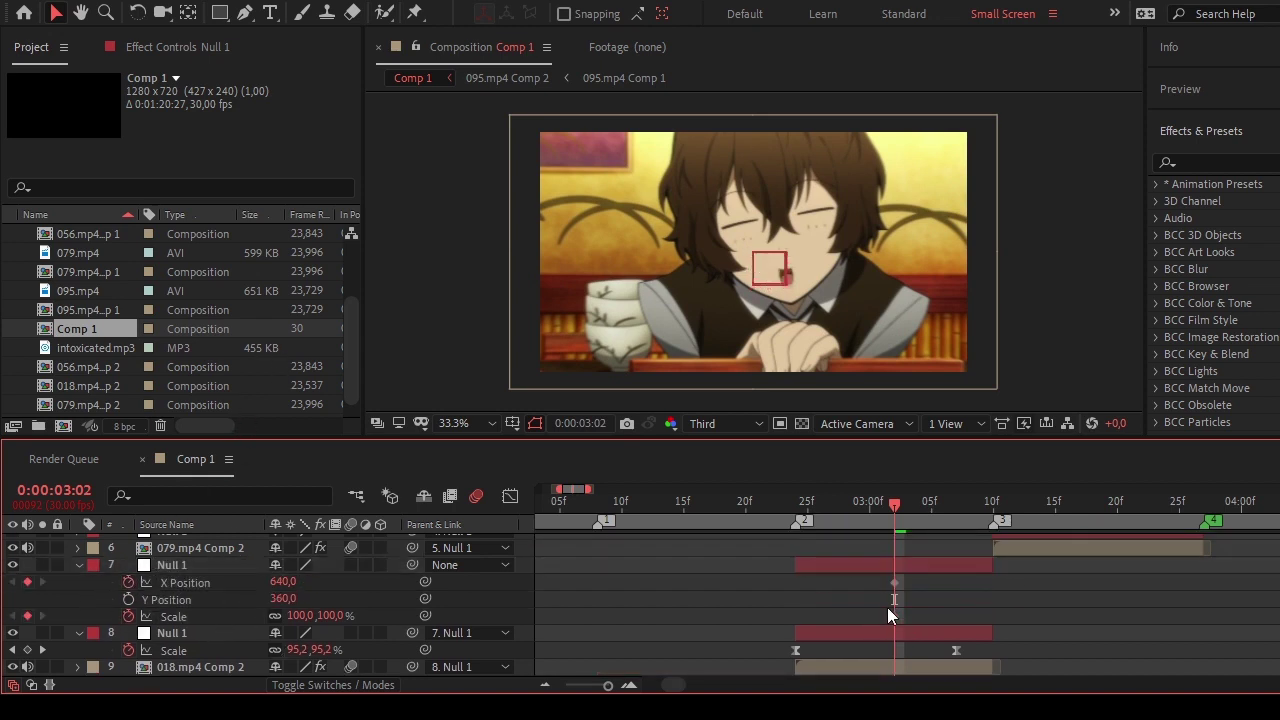
pyautogui.moveTo(905, 625)
pyautogui.mouseDown()
pyautogui.moveTo(896, 581)
pyautogui.moveTo(883, 582)
pyautogui.mouseUp()
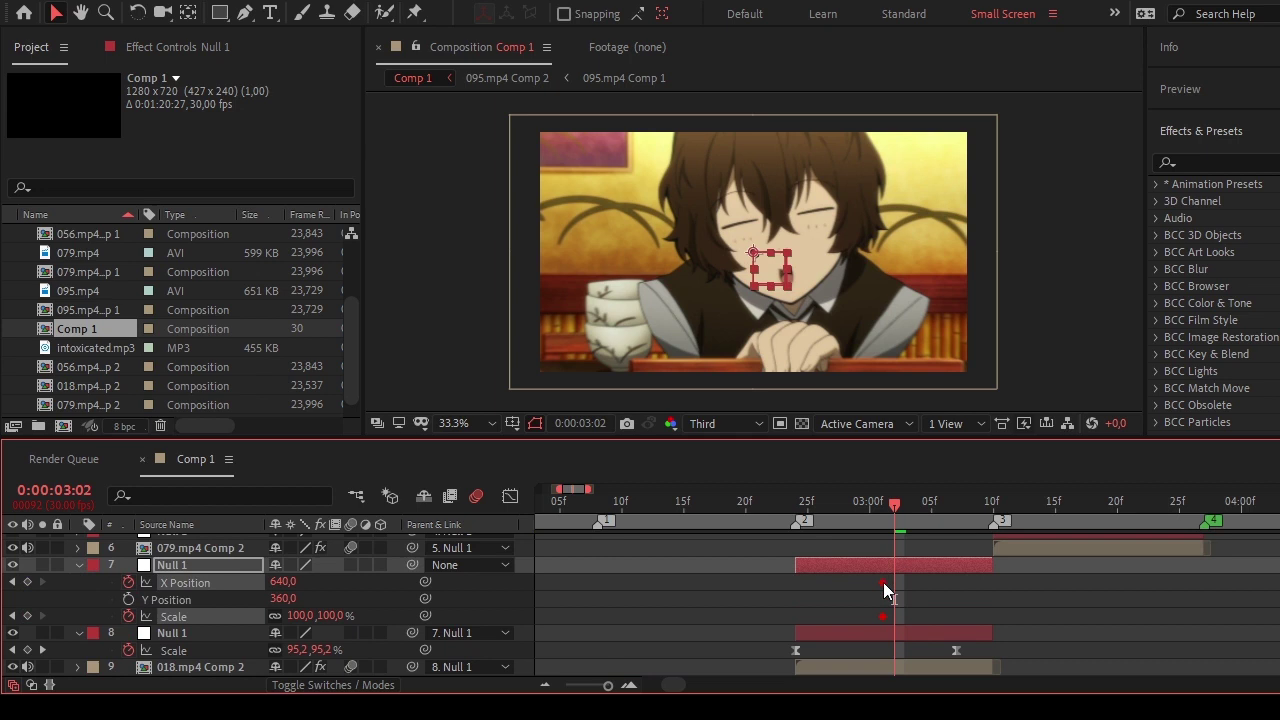
# At 3:09, set Scale to 20% and X Position to -36, then Easy Ease all keyframes.
pyautogui.click(982, 505)
pyautogui.click(942, 583)
pyautogui.click(330, 615)
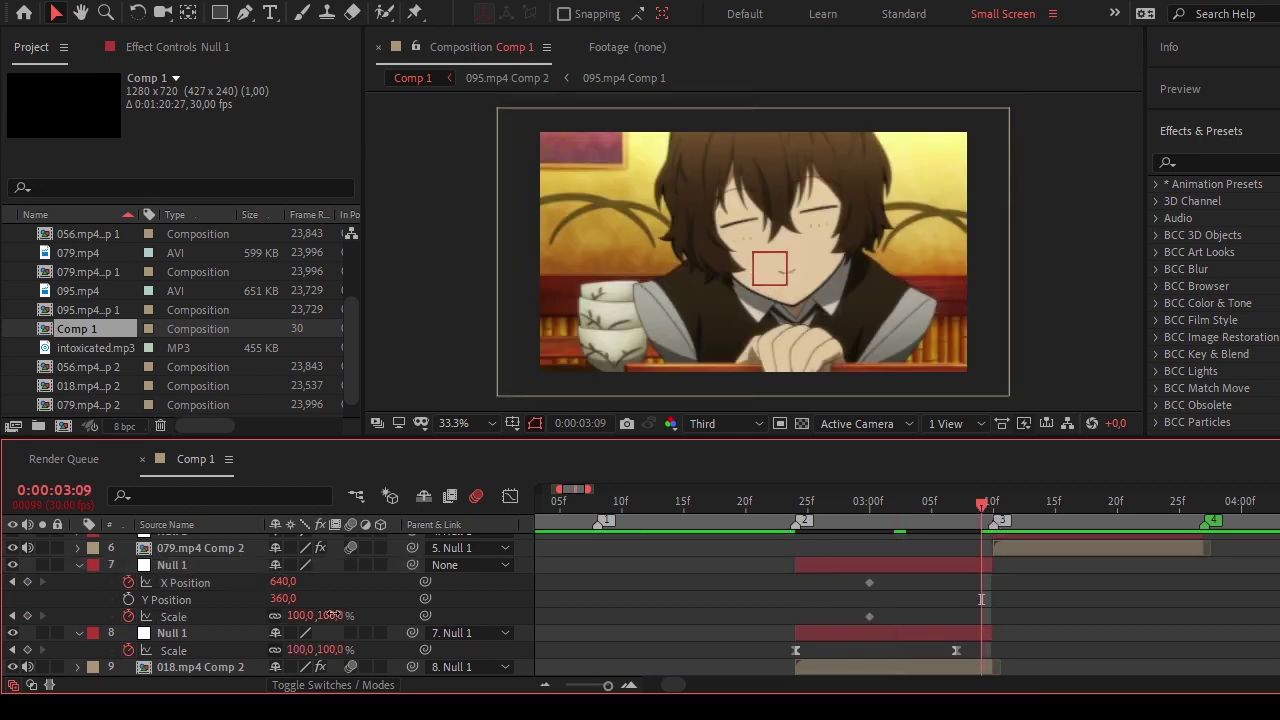
pyautogui.write('20')
pyautogui.press('Return')
pyautogui.moveTo(284, 588)
pyautogui.mouseDown()
pyautogui.moveTo(244, 584)
pyautogui.moveTo(279, 604)
pyautogui.mouseUp()
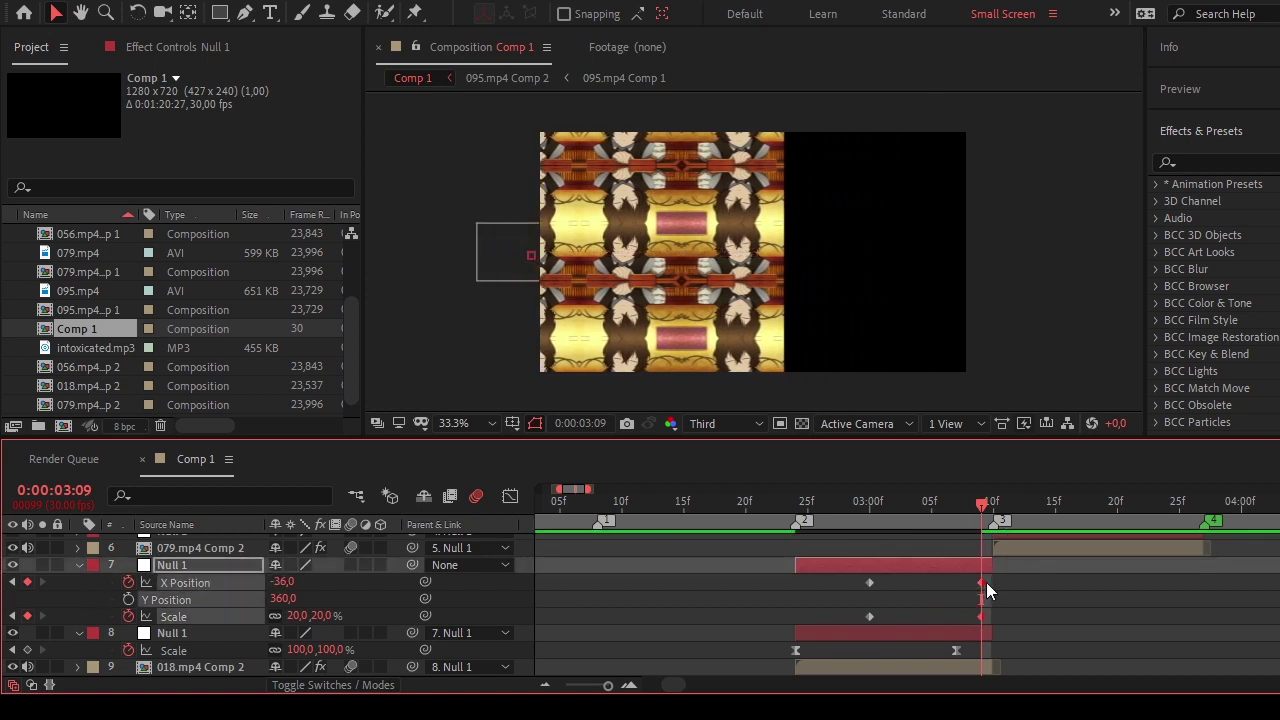
pyautogui.moveTo(983, 582)
pyautogui.mouseDown()
pyautogui.moveTo(999, 585)
pyautogui.moveTo(861, 649)
pyautogui.mouseUp()
pyautogui.press('F9')
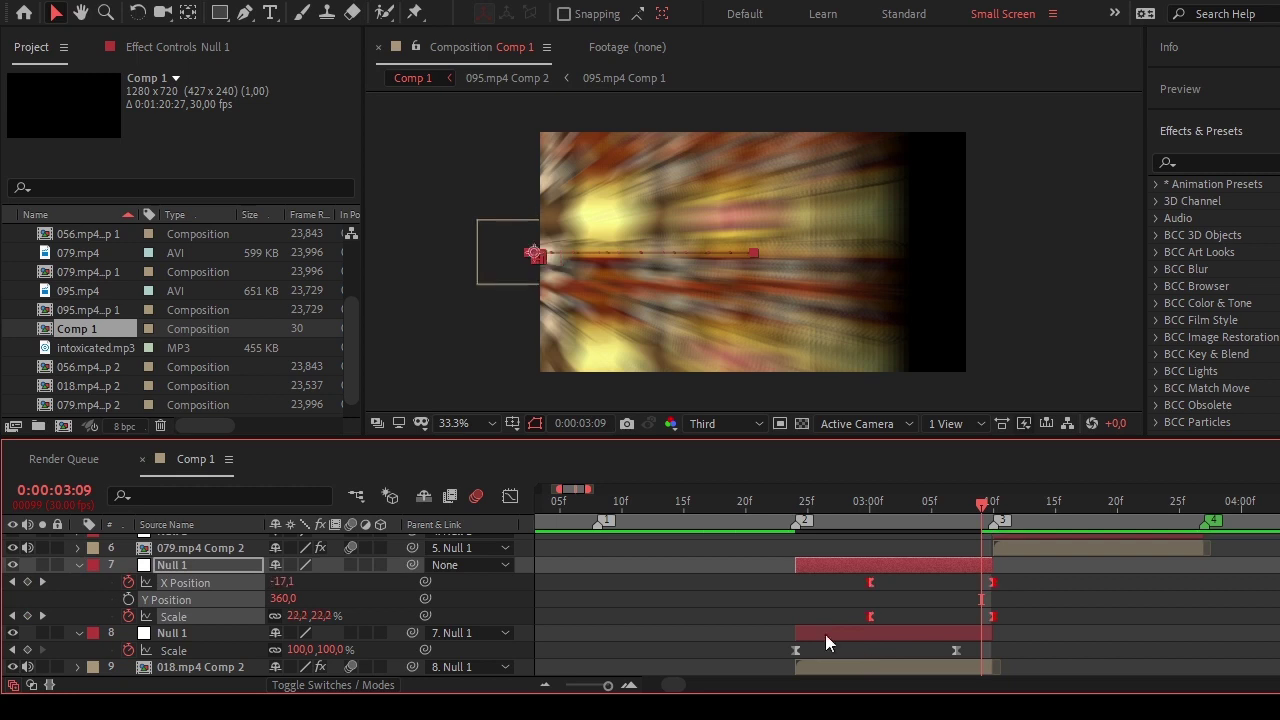
# Drag layer 7's Scale curve handles so the zoom-out ramps steeply into 3:09.
pyautogui.click(509, 497)
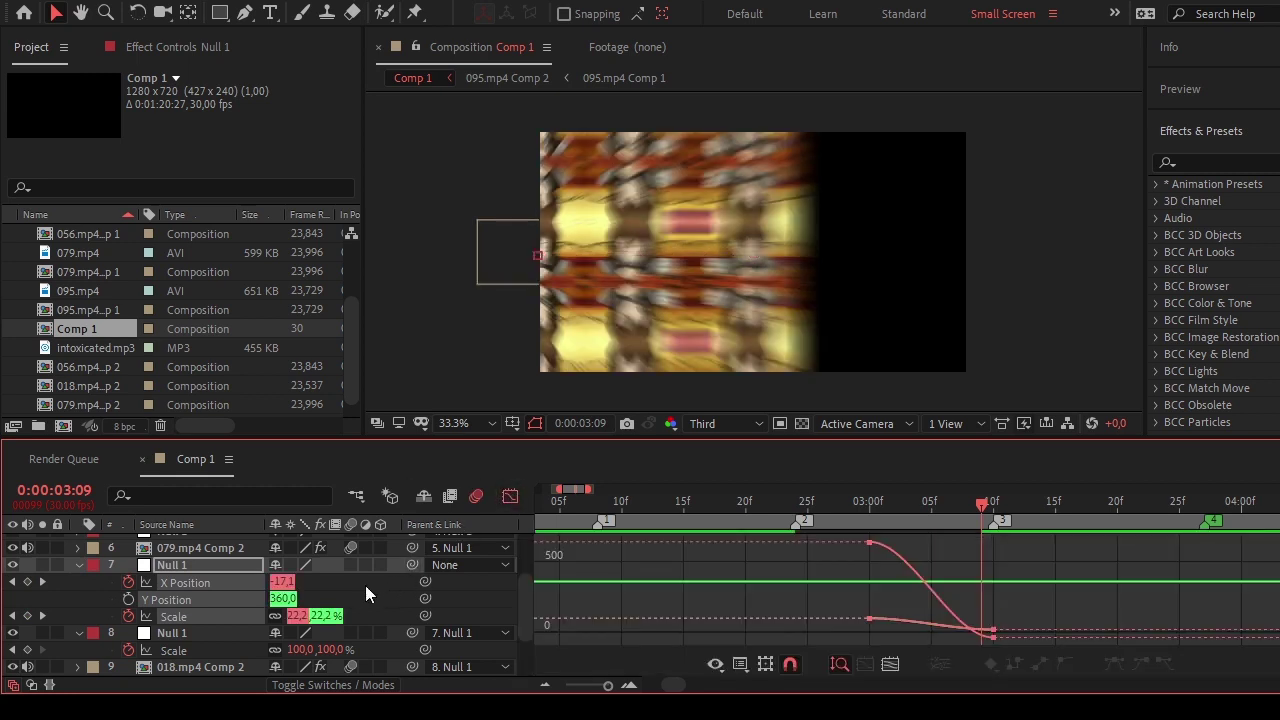
pyautogui.click(218, 618)
pyautogui.moveTo(910, 545); pyautogui.dragTo(977, 545)
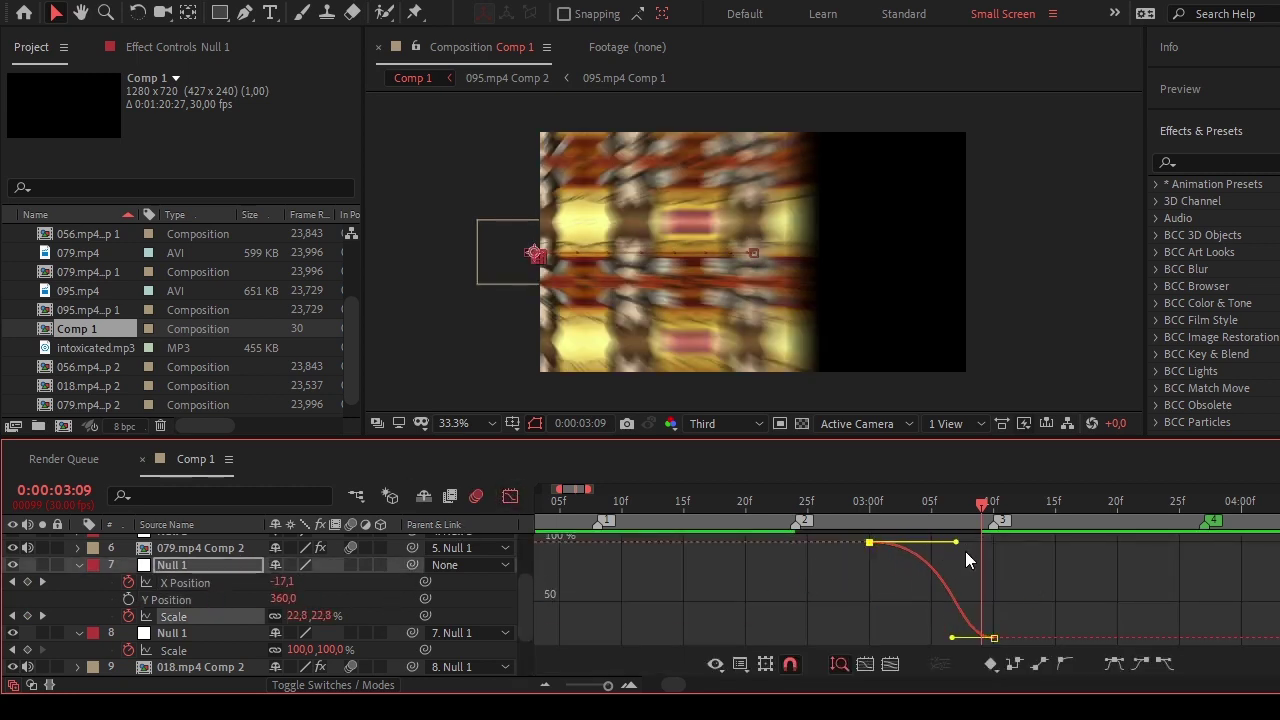
pyautogui.moveTo(952, 639); pyautogui.dragTo(1003, 641)
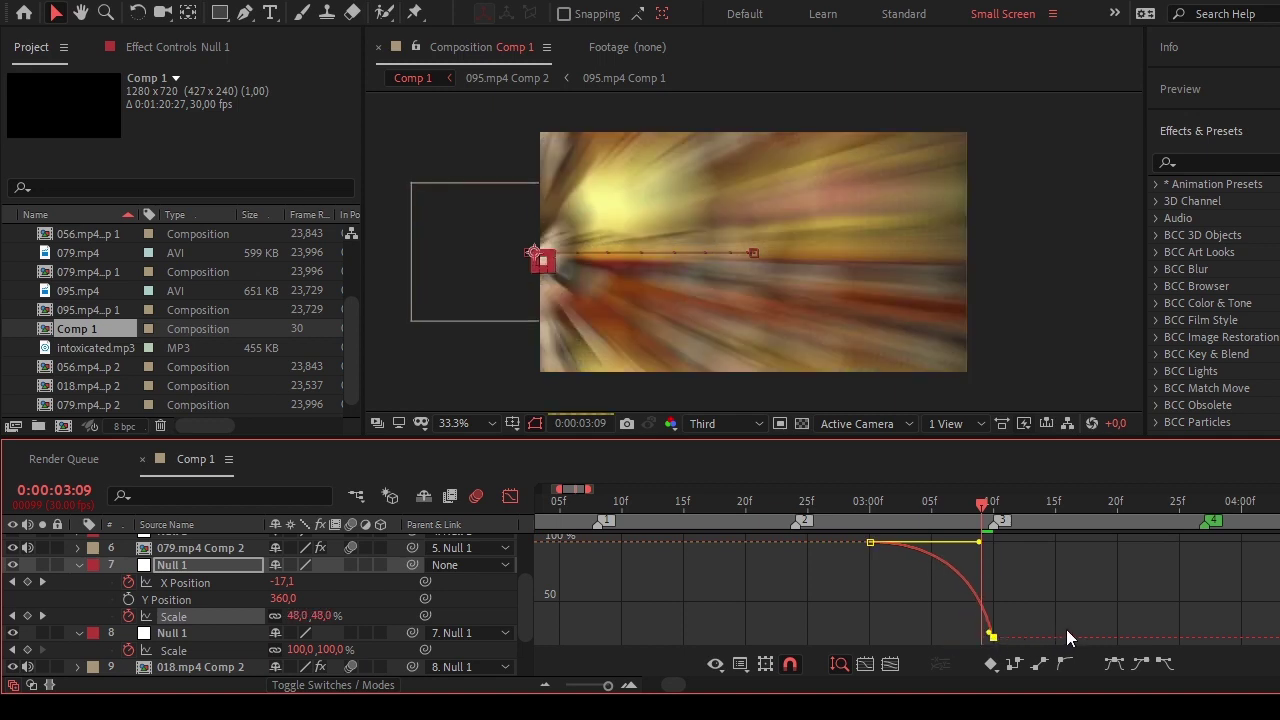
pyautogui.moveTo(987, 636); pyautogui.dragTo(989, 632)
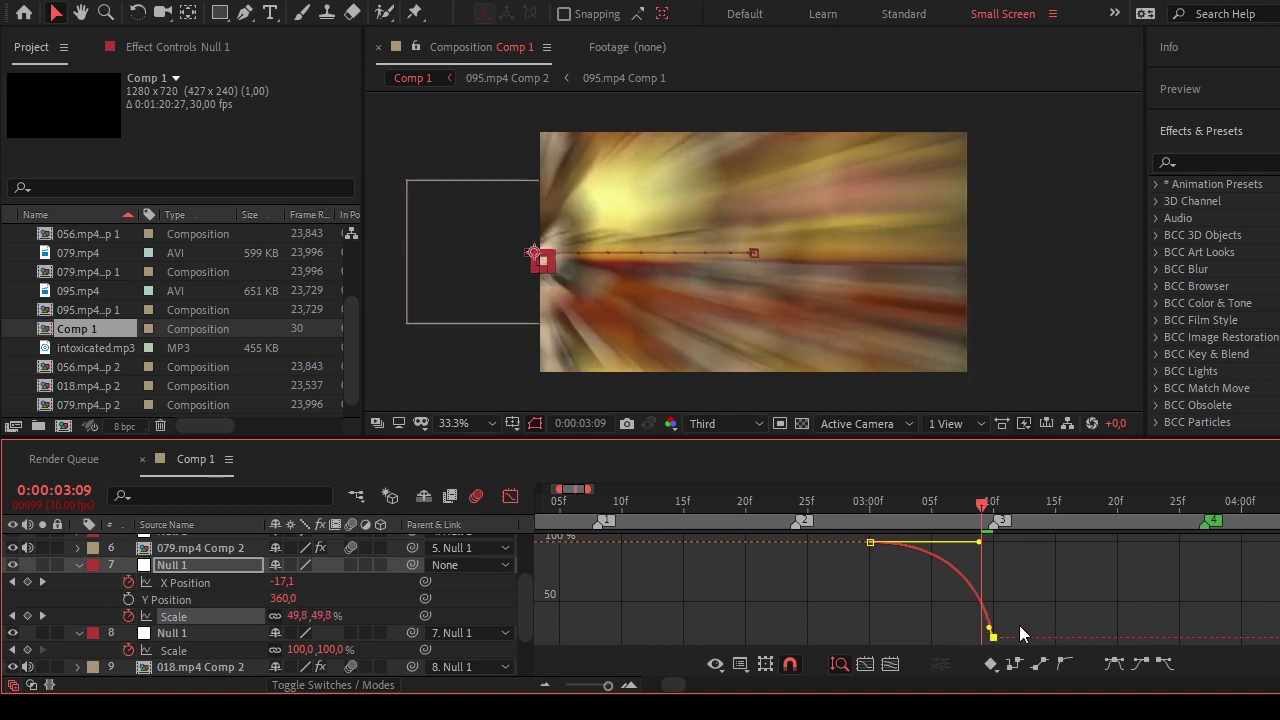
# Steepen the X Position curve's ease the same way, so the slide snaps at the end.
pyautogui.click(170, 582)
pyautogui.click(885, 552)
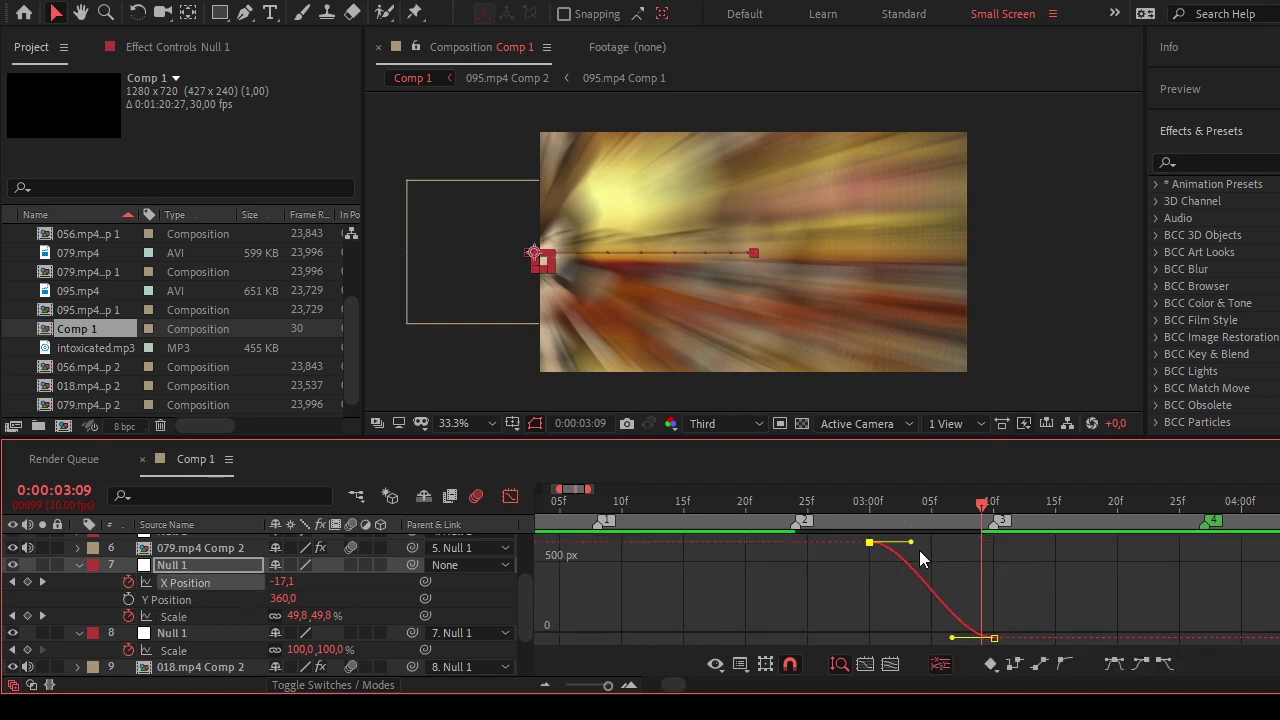
pyautogui.moveTo(916, 543); pyautogui.dragTo(980, 545)
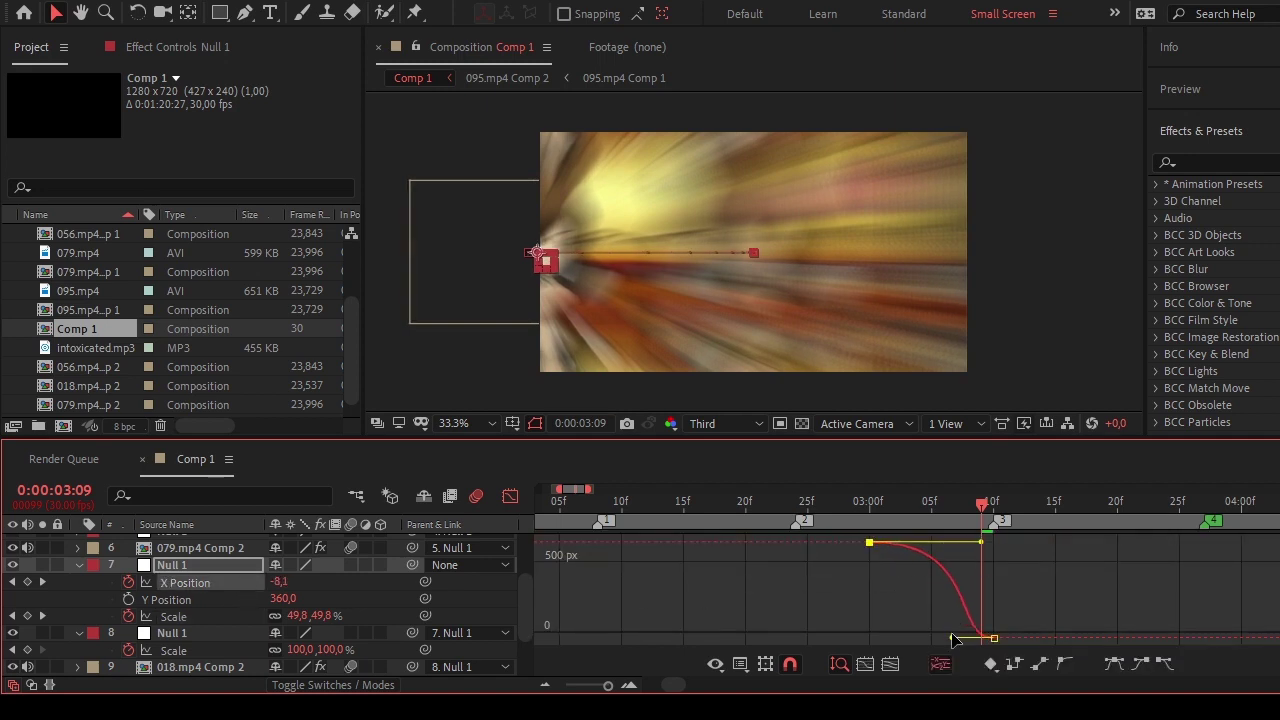
pyautogui.moveTo(952, 637); pyautogui.dragTo(988, 608)
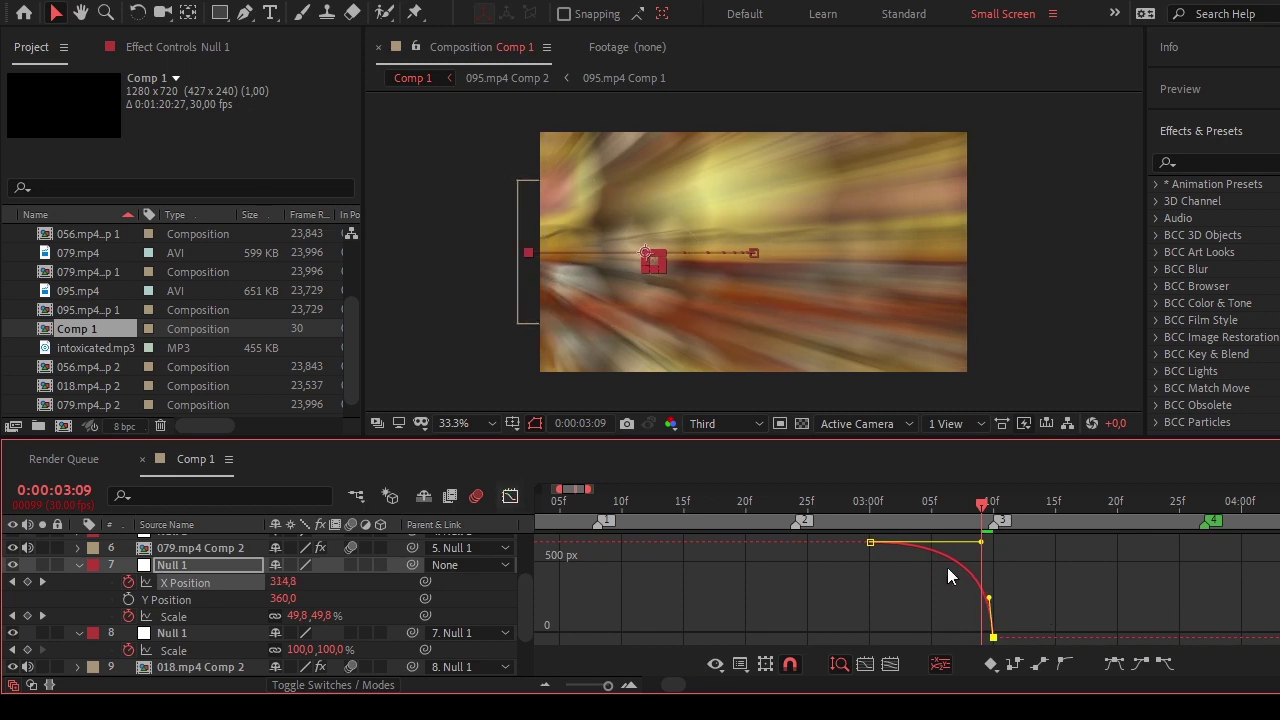
pyautogui.hotkey('shift', 'F3')
# At 3:10, separate layer 5's Position dimensions and keyframe X Position and Scale, with resting keyframes later.
pyautogui.click(1000, 506)
pyautogui.click(1029, 584)
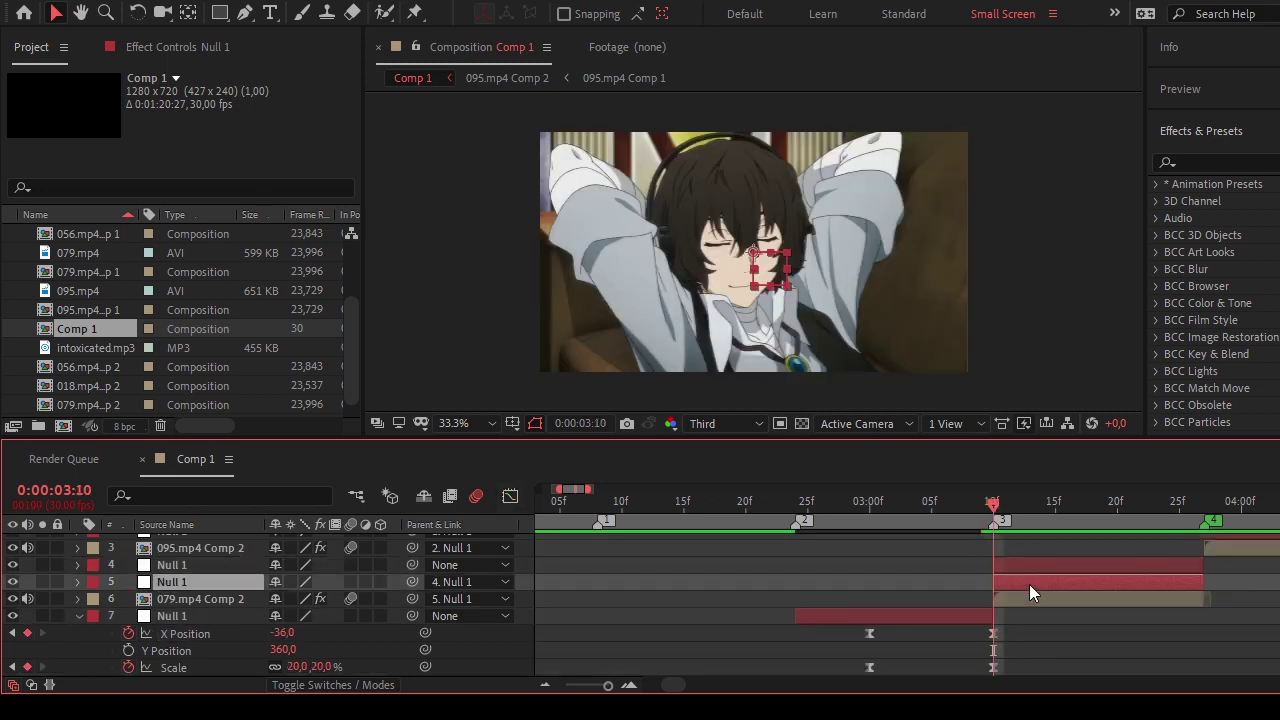
pyautogui.scroll(1, 1029, 584)
pyautogui.hotkey('shift', 'p')
pyautogui.click(164, 599)
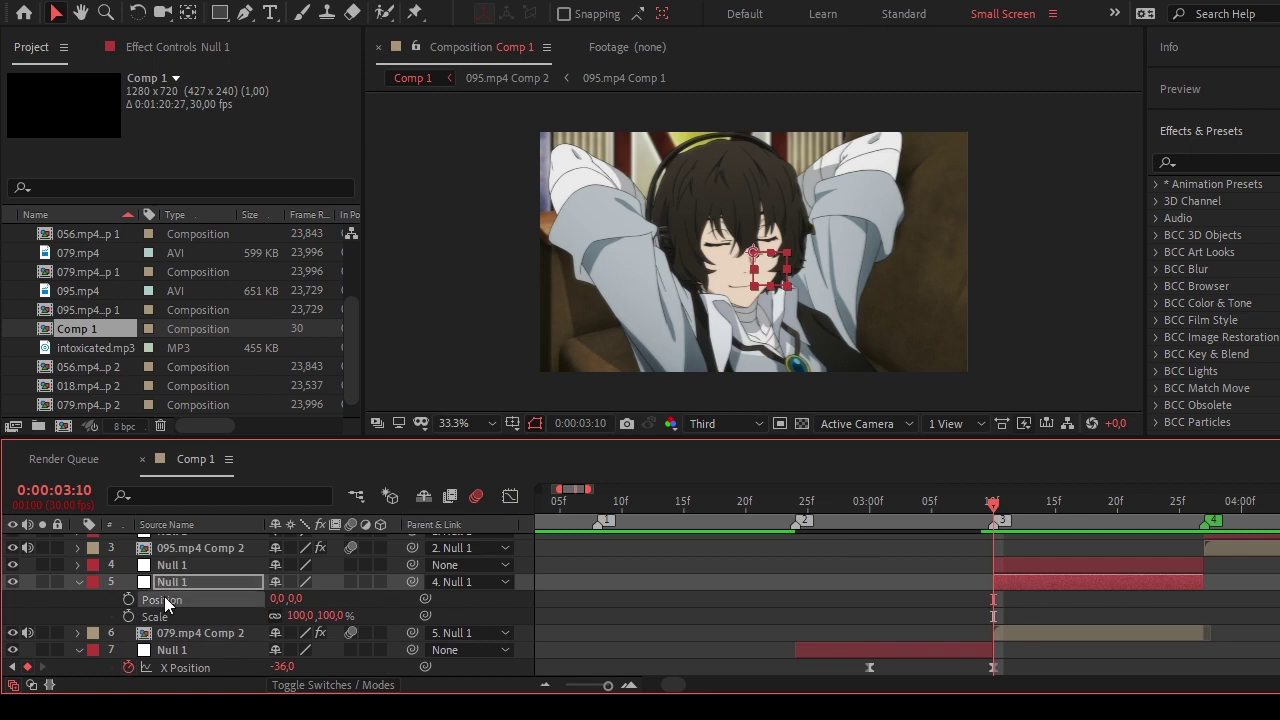
pyautogui.click(128, 599)
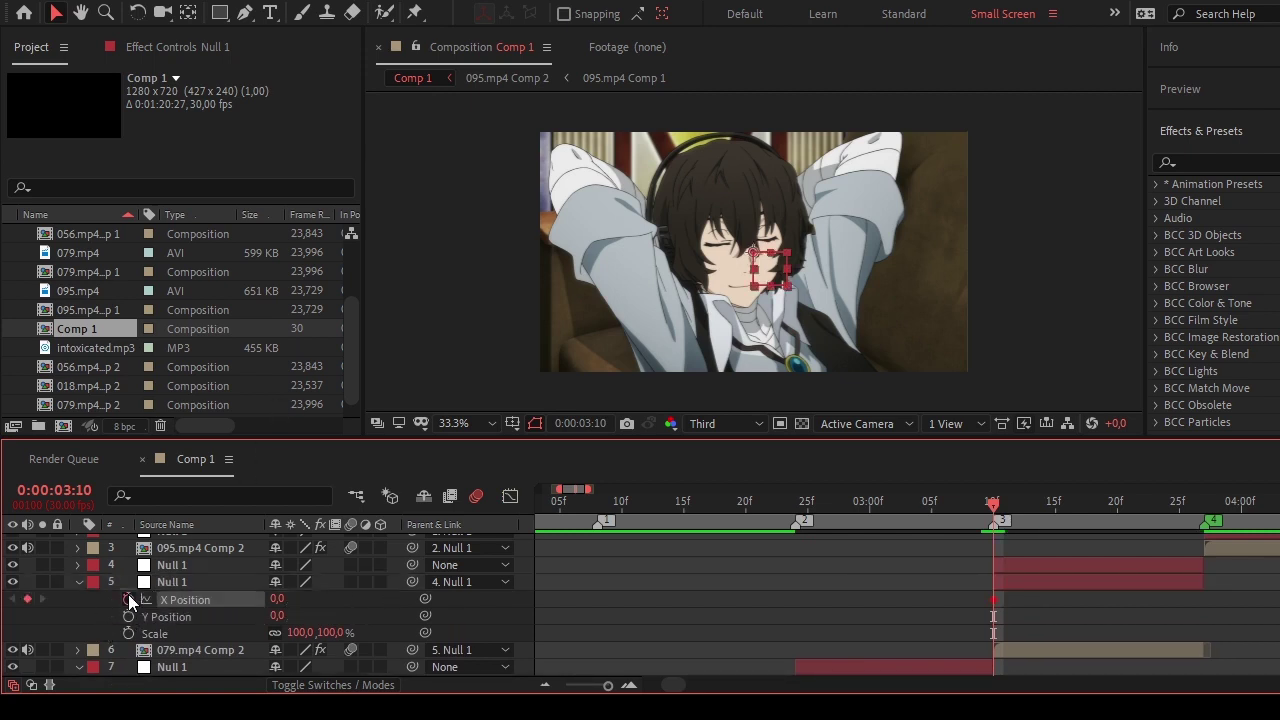
pyautogui.click(128, 633)
pyautogui.moveTo(964, 637)
pyautogui.mouseDown()
pyautogui.moveTo(994, 596)
pyautogui.moveTo(1094, 600)
pyautogui.mouseUp()
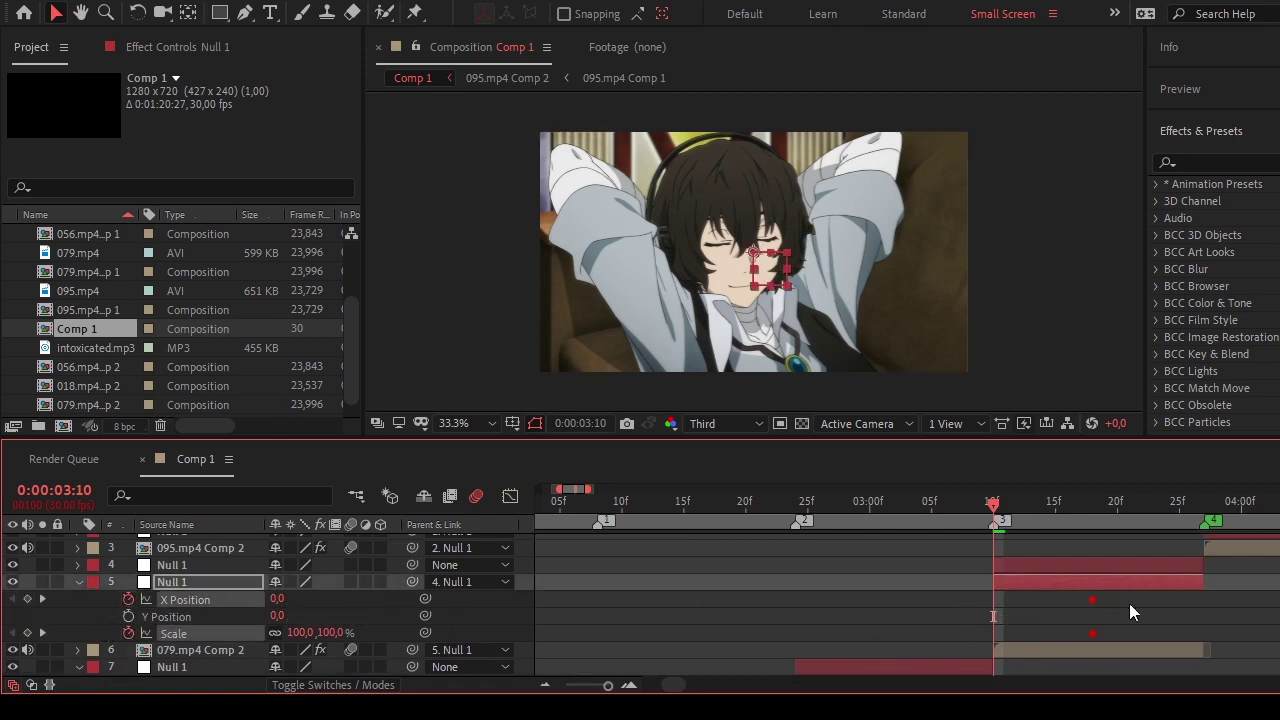
pyautogui.moveTo(1175, 607); pyautogui.dragTo(1163, 607)
# Set Scale 650% and X Position 4000 at 3:10, then select all the keyframes.
pyautogui.click(330, 632)
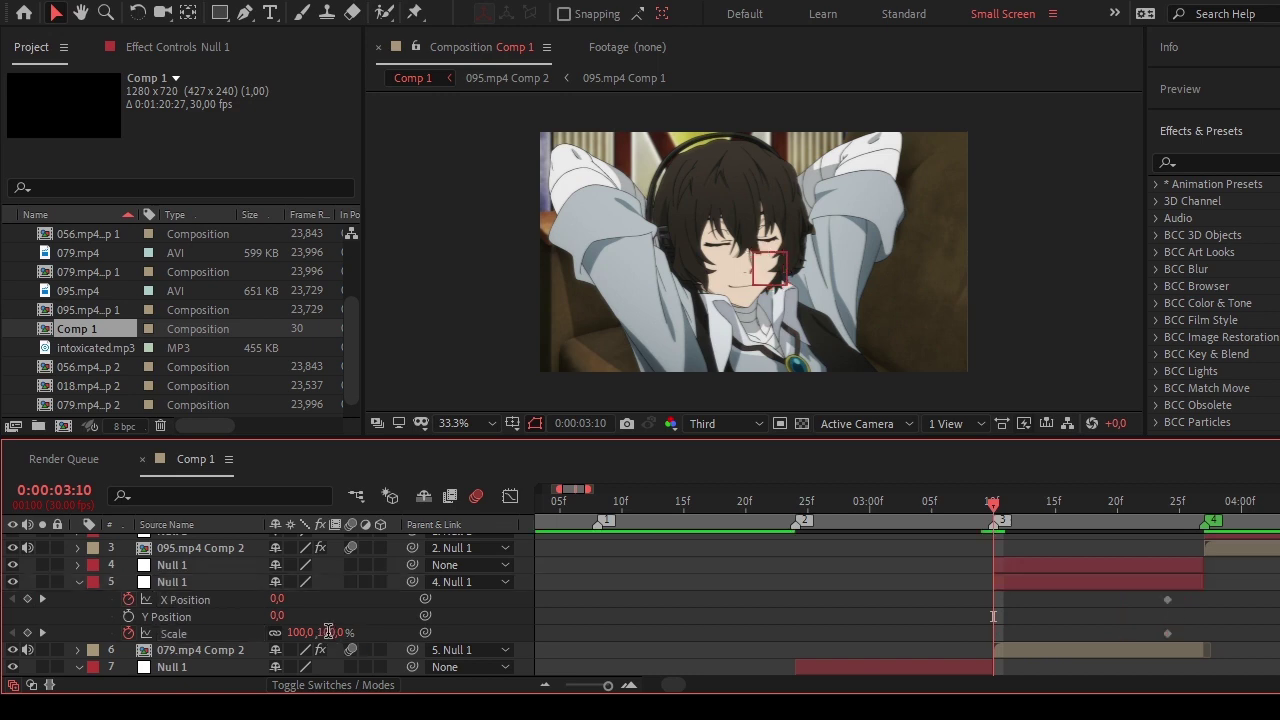
pyautogui.write('650')
pyautogui.press('Return')
pyautogui.click(277, 598)
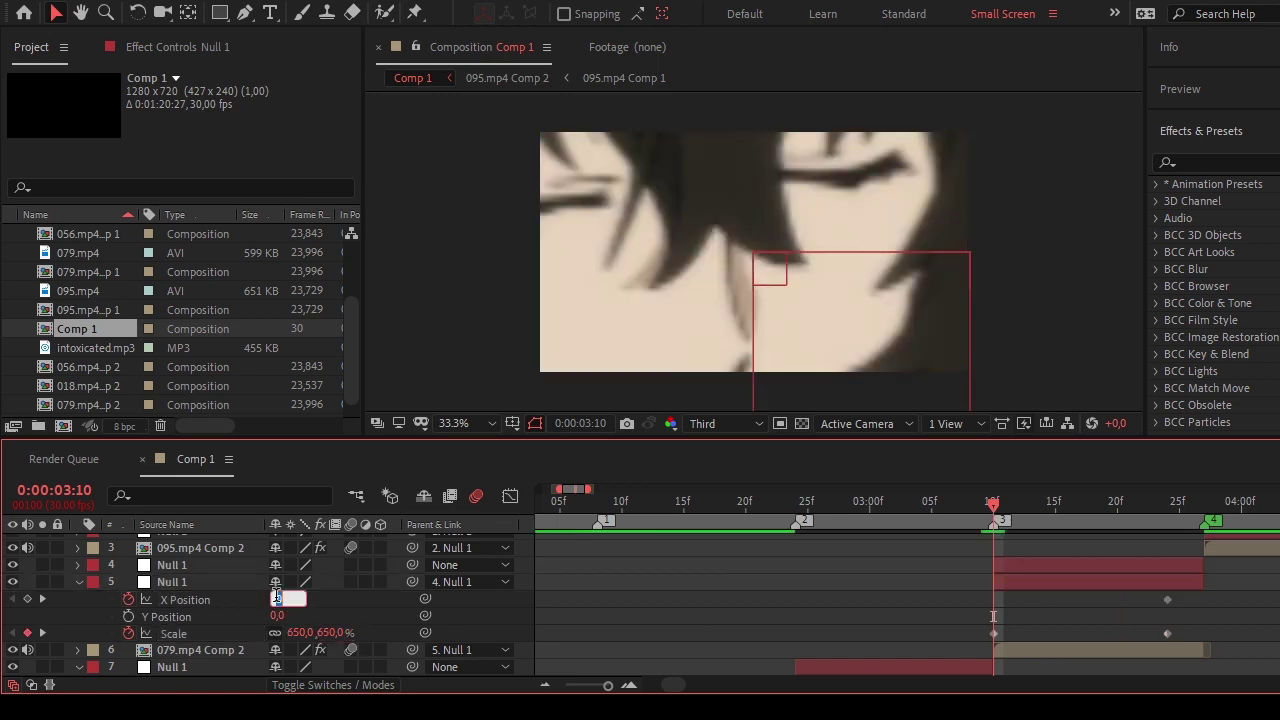
pyautogui.write('50')
pyautogui.press('Return')
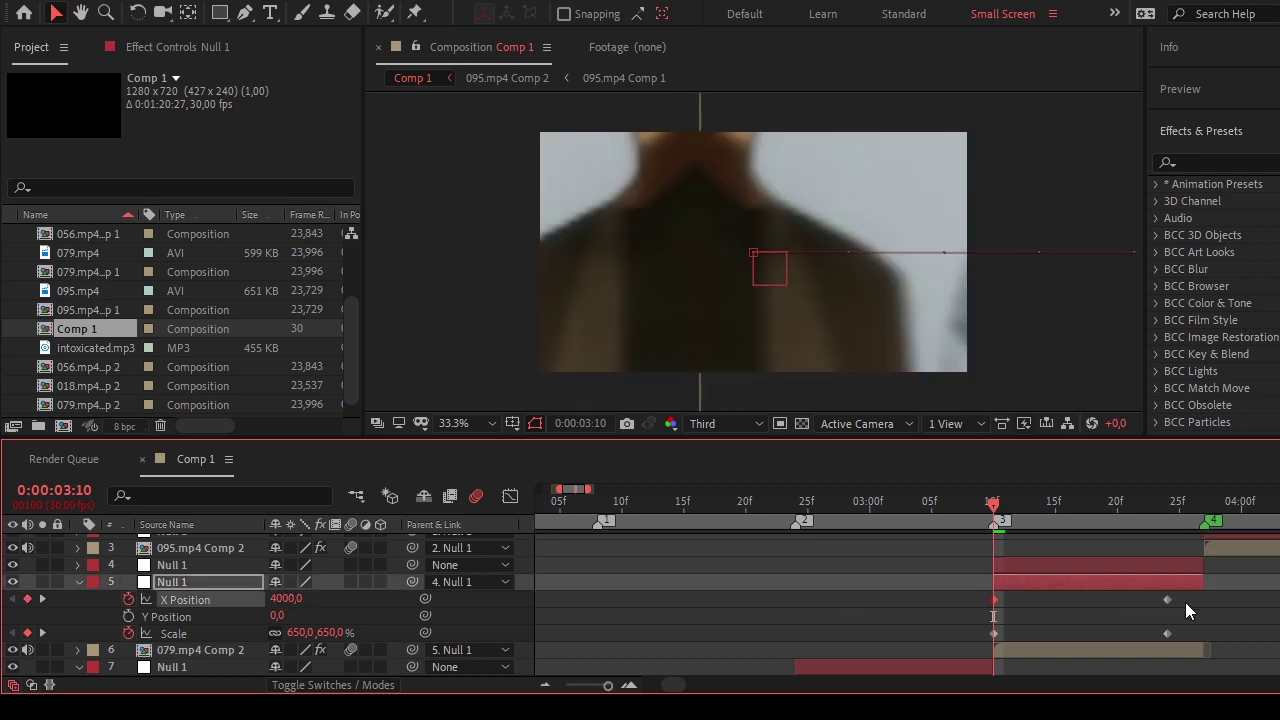
pyautogui.moveTo(1188, 596); pyautogui.dragTo(930, 632)
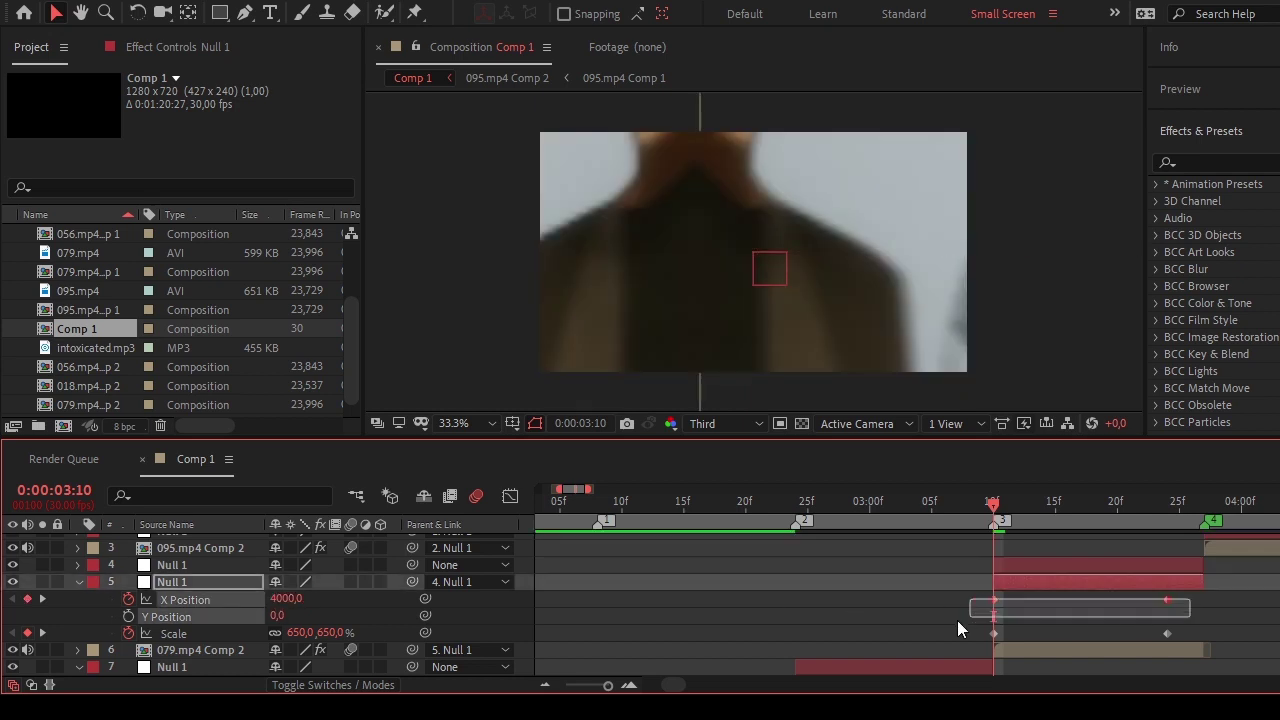
pyautogui.click(510, 496)
# Steepen the start of layer 5's Scale and X Position curves so both plunge right after 3:10.
pyautogui.click(205, 635)
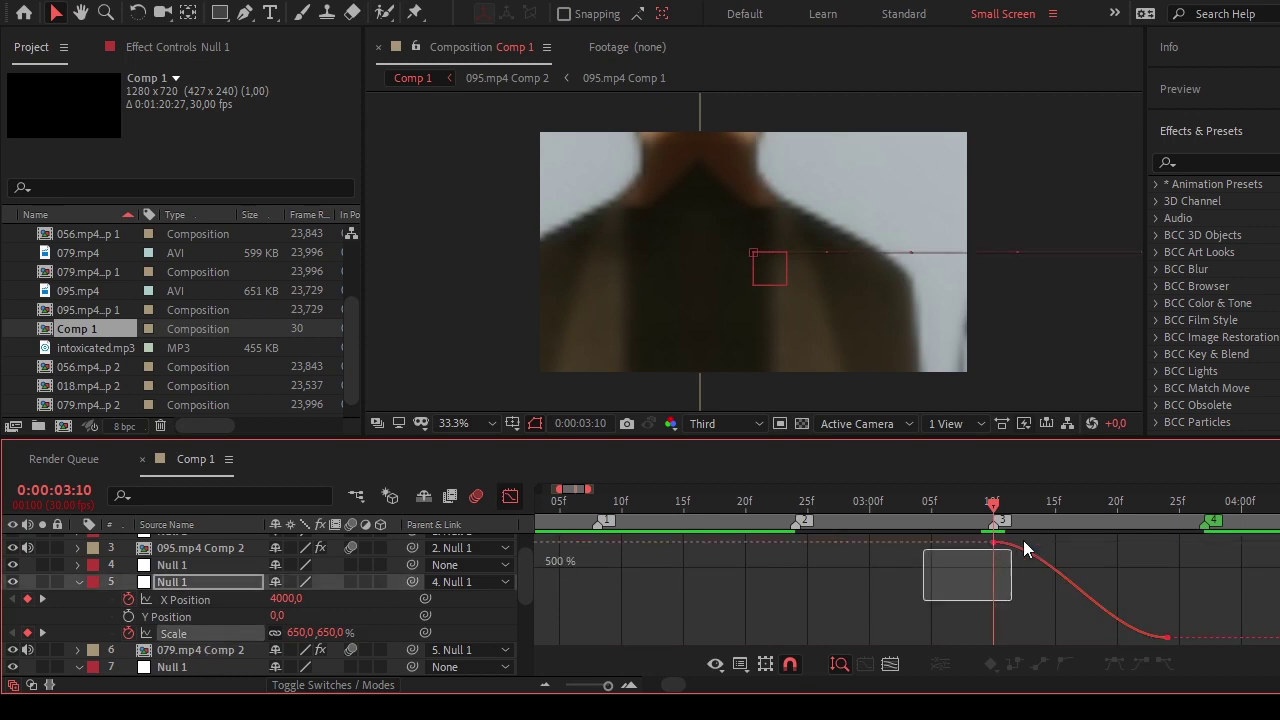
pyautogui.moveTo(1025, 548)
pyautogui.mouseDown()
pyautogui.moveTo(1097, 655)
pyautogui.moveTo(1007, 638)
pyautogui.mouseUp()
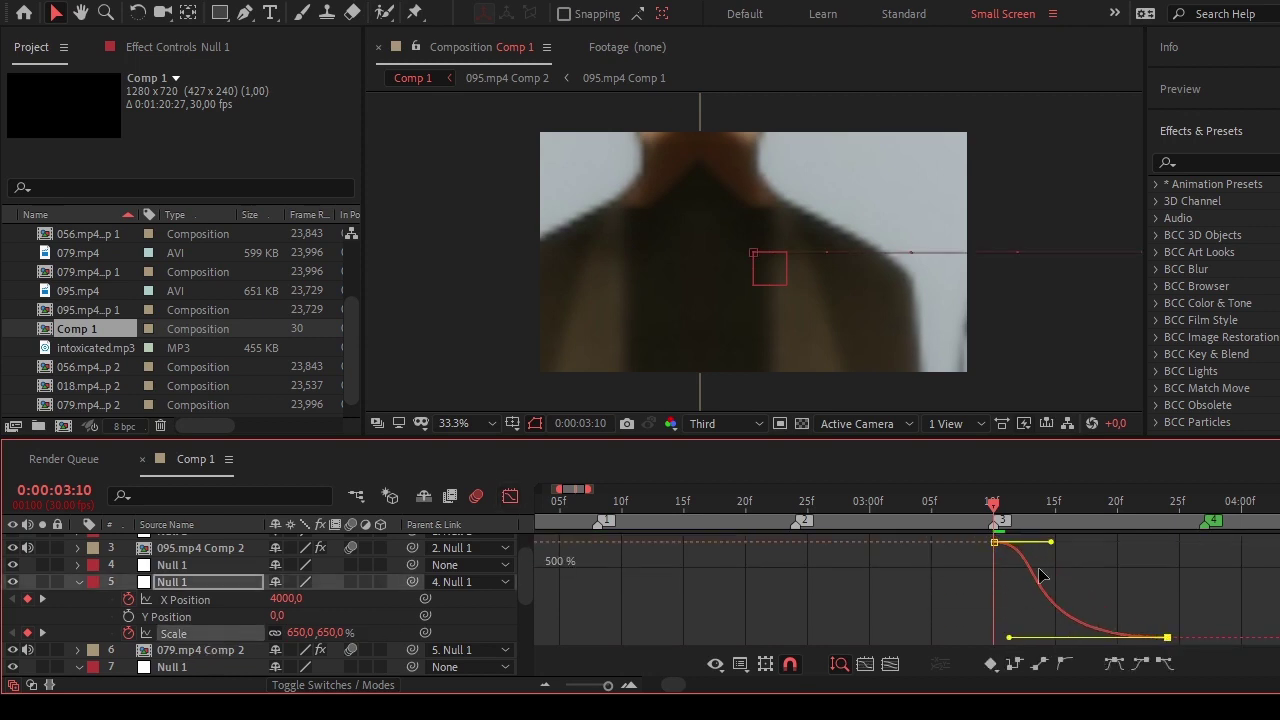
pyautogui.moveTo(1051, 542); pyautogui.dragTo(996, 626)
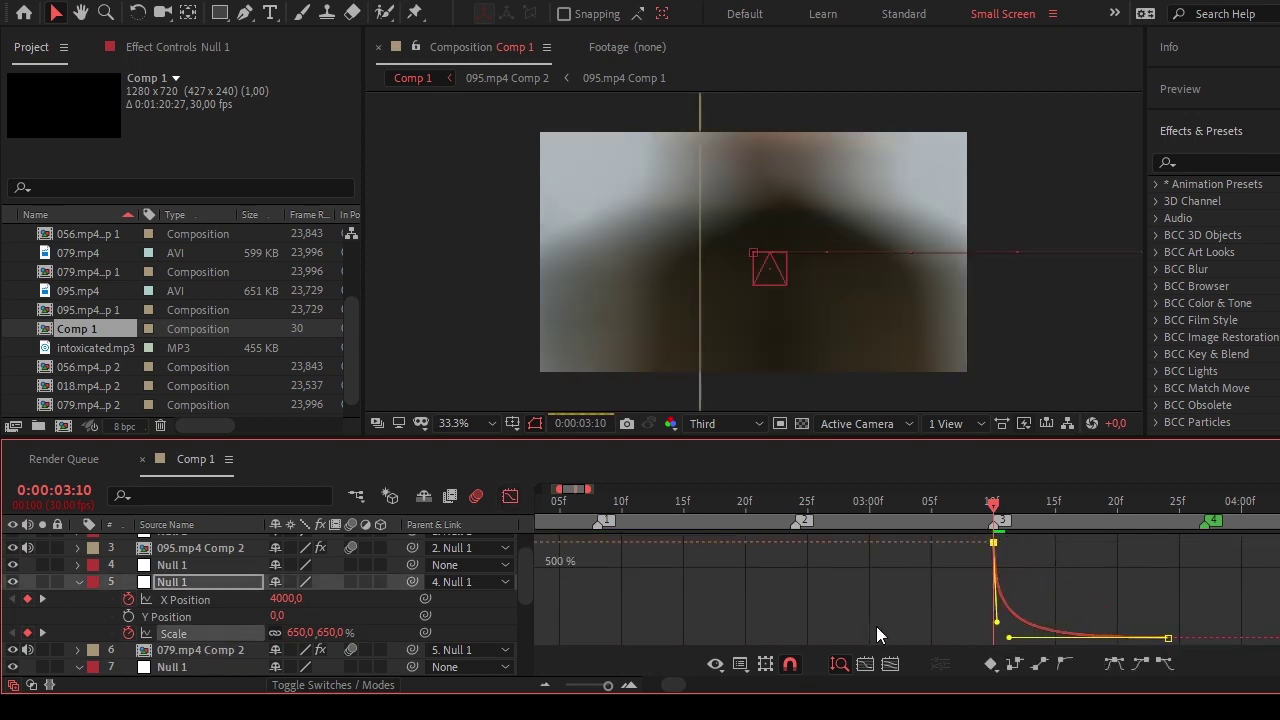
pyautogui.click(228, 597)
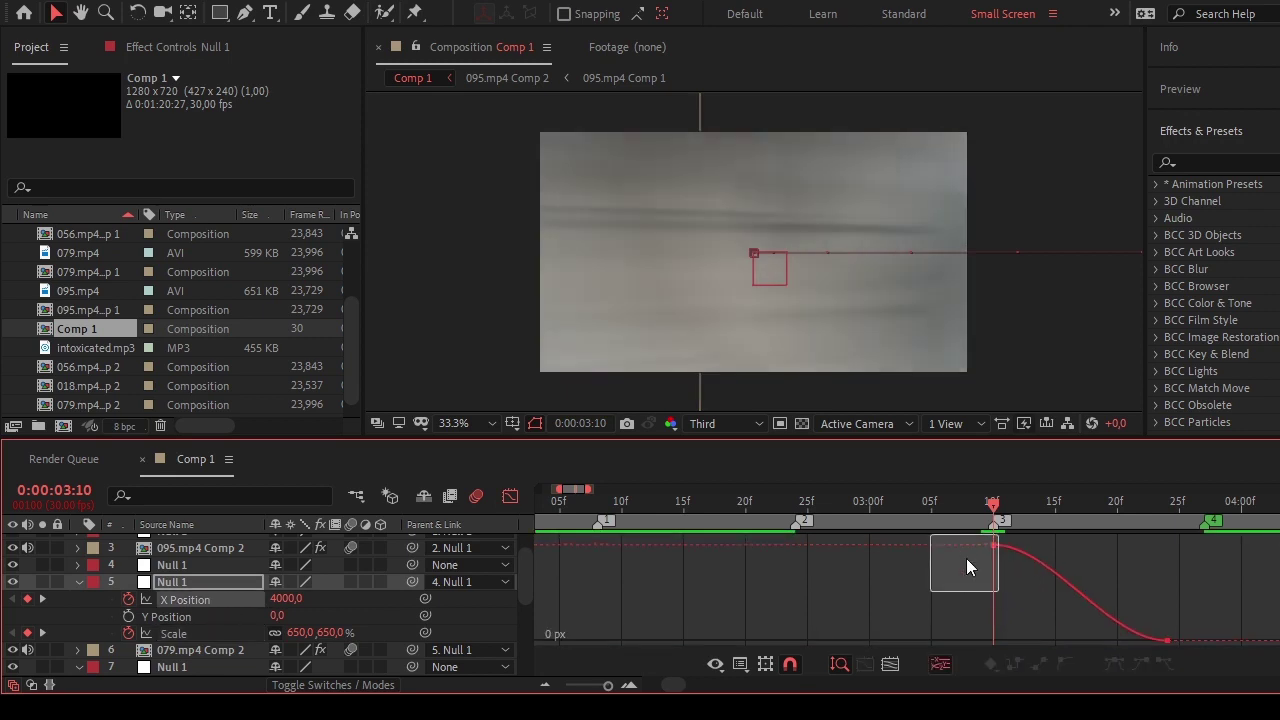
pyautogui.moveTo(966, 558)
pyautogui.mouseDown()
pyautogui.moveTo(1101, 640)
pyautogui.moveTo(1005, 638)
pyautogui.mouseUp()
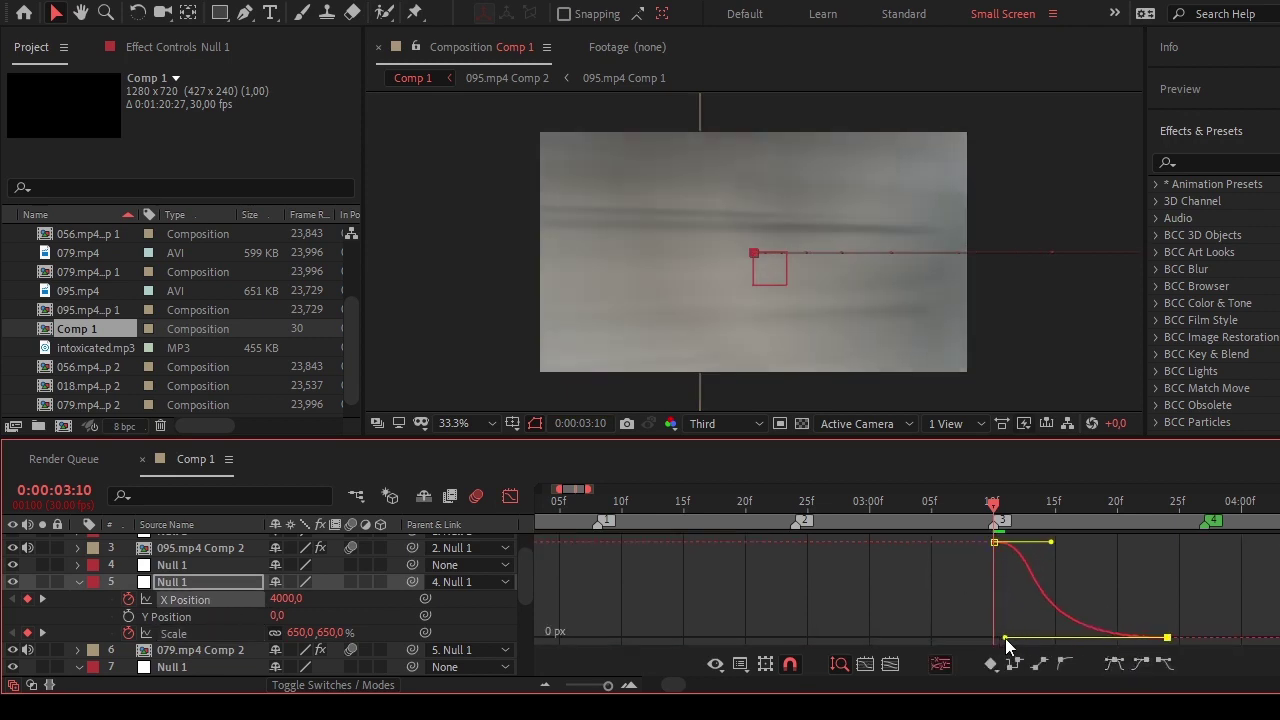
pyautogui.moveTo(1051, 542); pyautogui.dragTo(918, 632)
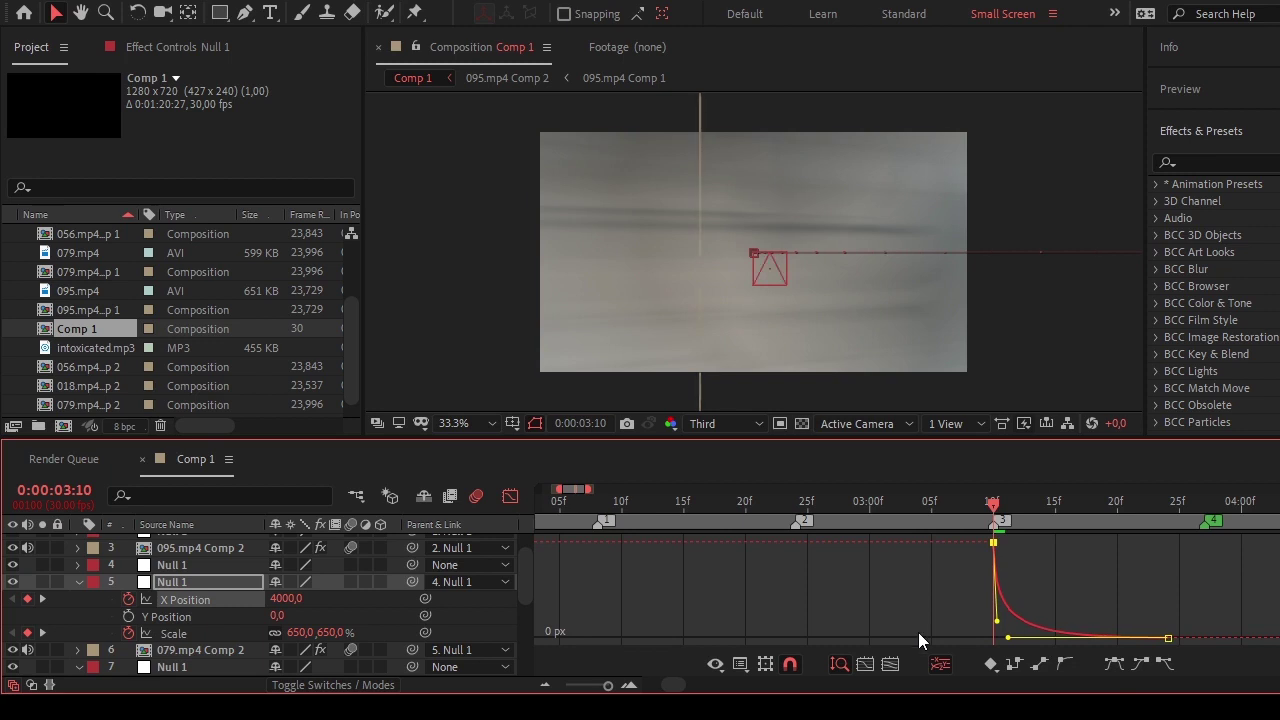
pyautogui.click(510, 497)
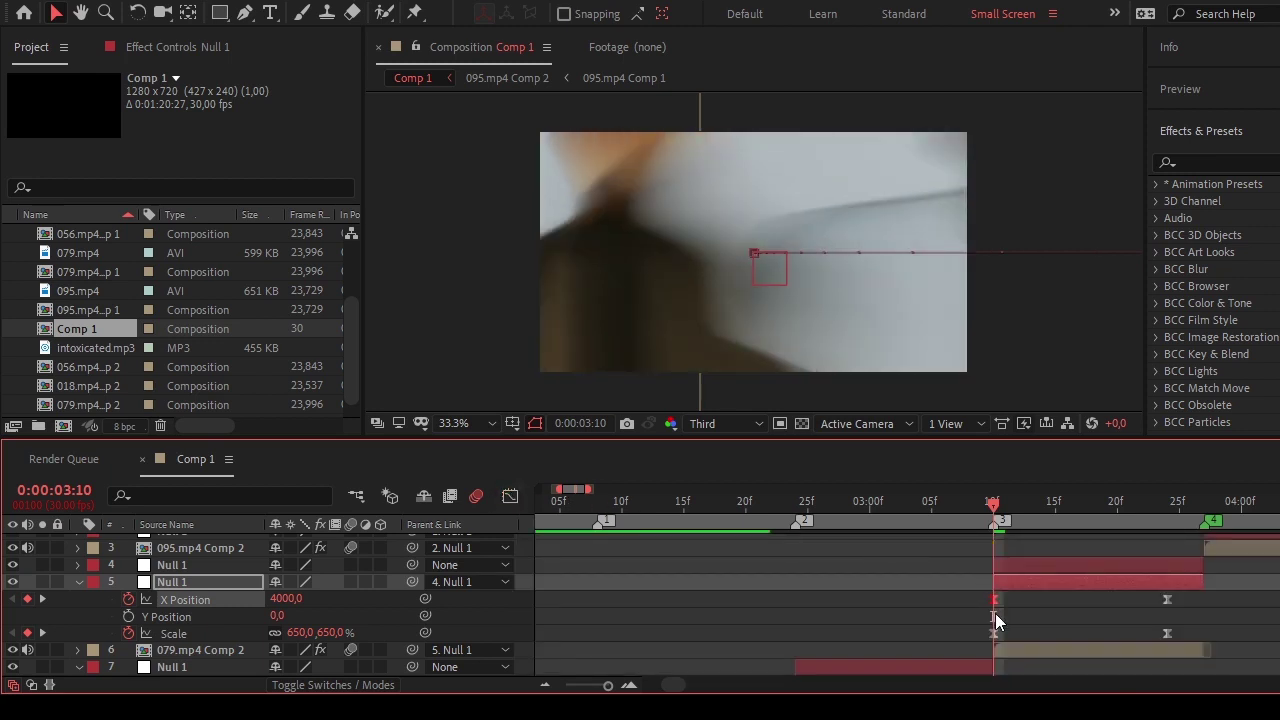
pyautogui.scroll(2, 995, 613)
pyautogui.moveTo(672, 685); pyautogui.dragTo(679, 685)
# Keyframe the layer 4 null's Scale from 100% at 03:17 to 650% at 03:27.
pyautogui.click(731, 593)
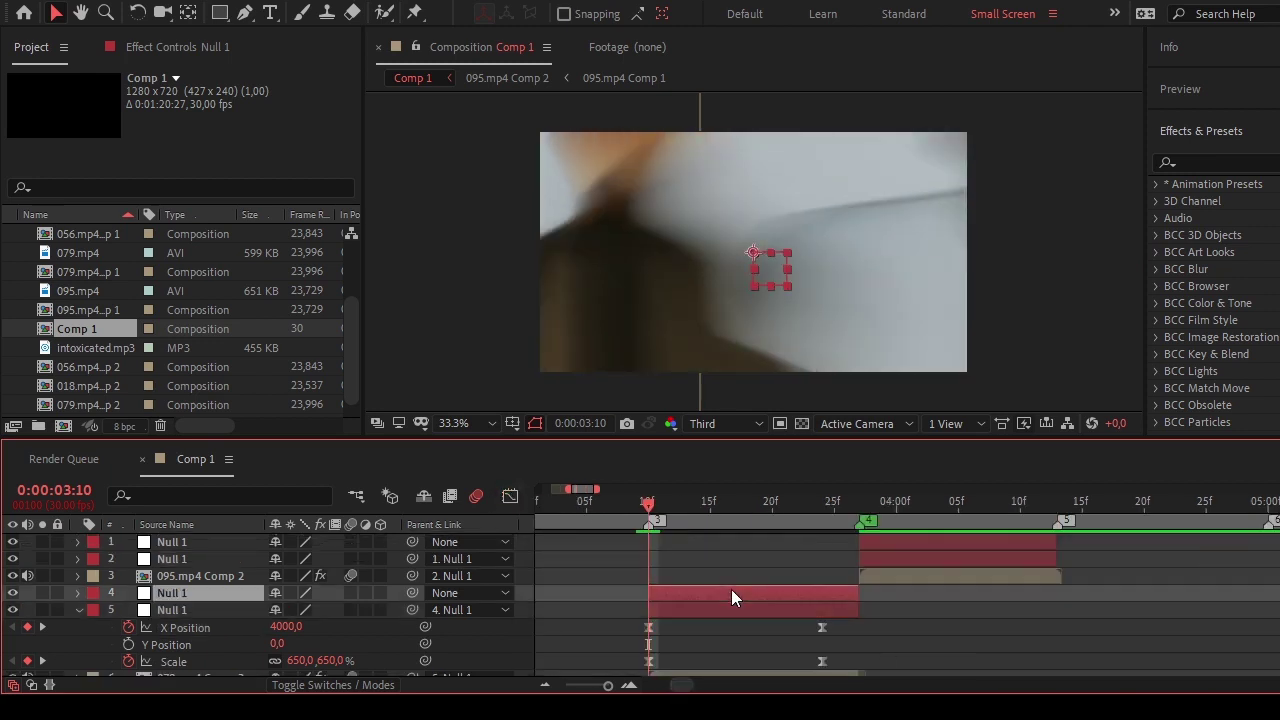
pyautogui.press('s')
pyautogui.moveTo(735, 503)
pyautogui.mouseDown()
pyautogui.moveTo(750, 504)
pyautogui.moveTo(737, 505)
pyautogui.mouseUp()
pyautogui.click(128, 610)
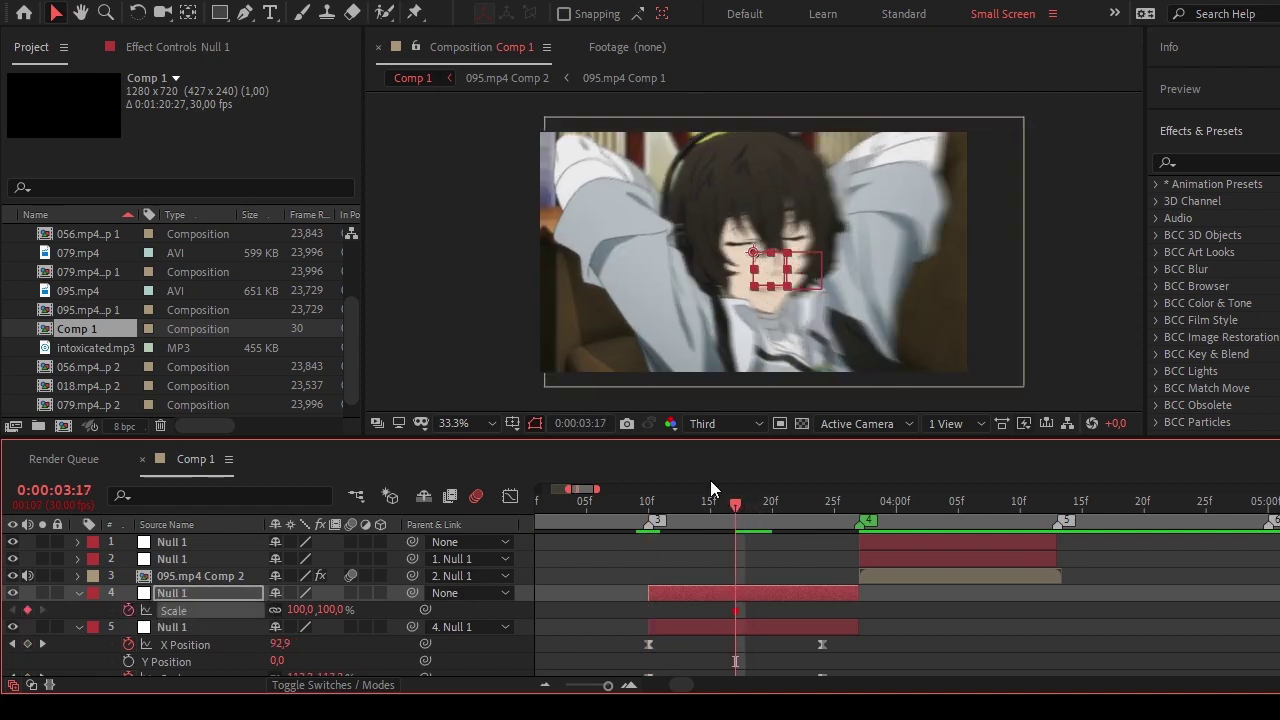
pyautogui.click(859, 505)
pyautogui.click(330, 611)
pyautogui.write('650')
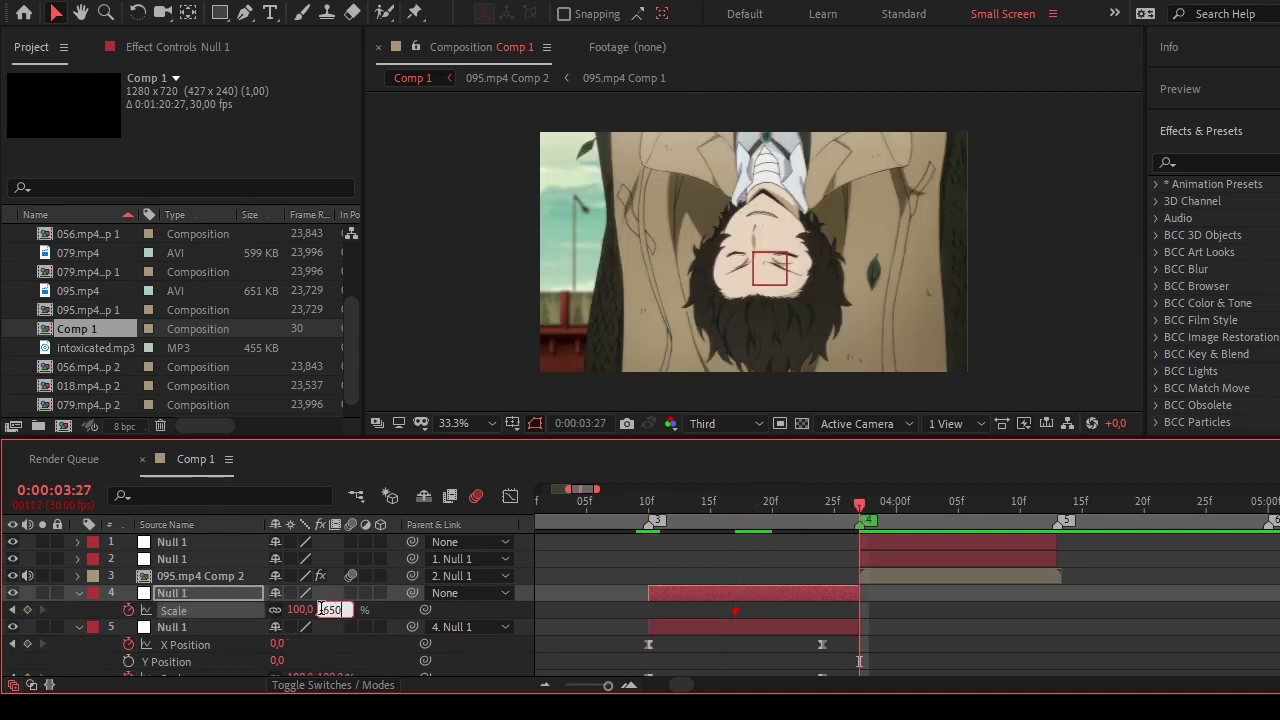
pyautogui.press('Return')
# Shape the Scale curve in the Graph Editor to start slowly and shoot up steeply at the end.
pyautogui.moveTo(855, 502); pyautogui.dragTo(841, 506)
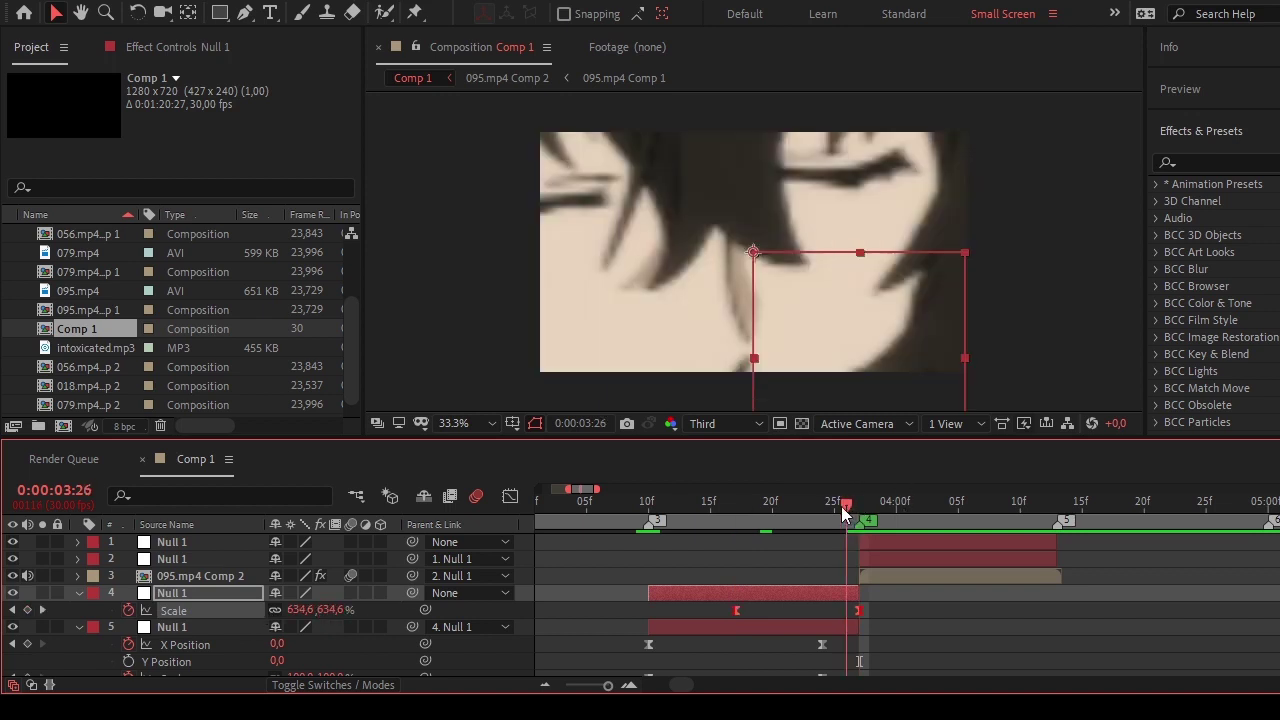
pyautogui.click(510, 497)
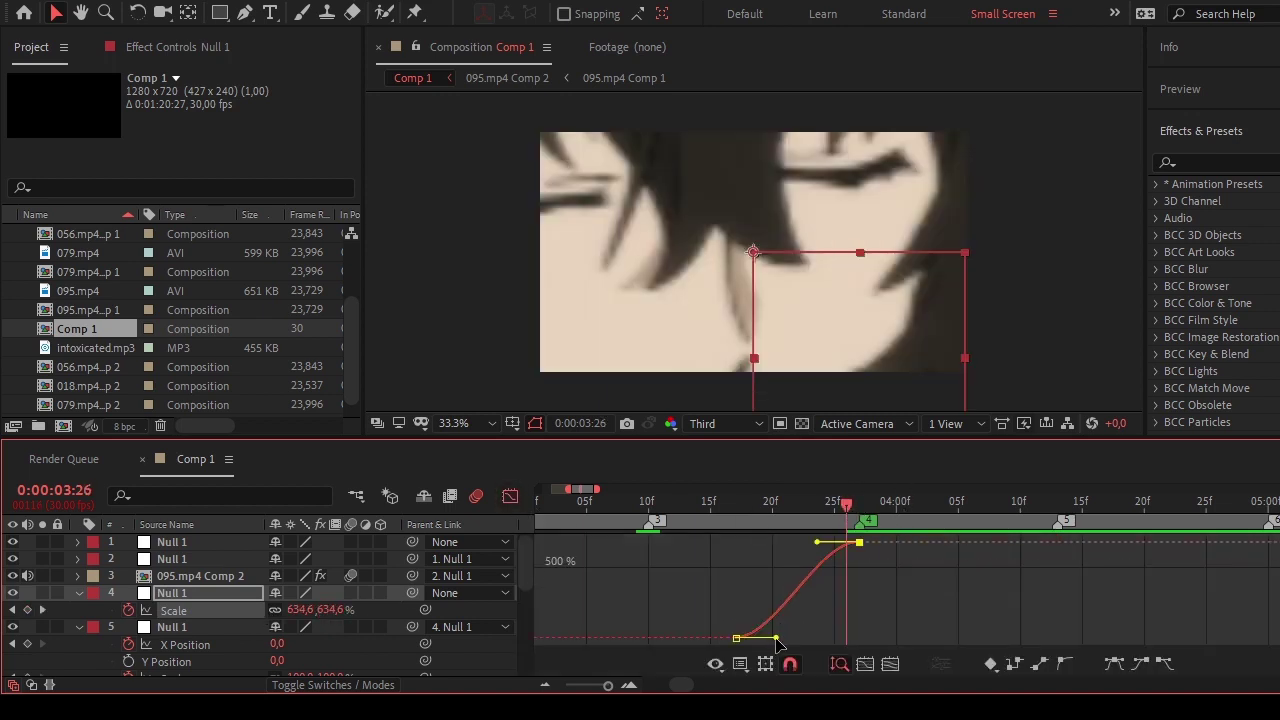
pyautogui.moveTo(775, 637); pyautogui.dragTo(844, 638)
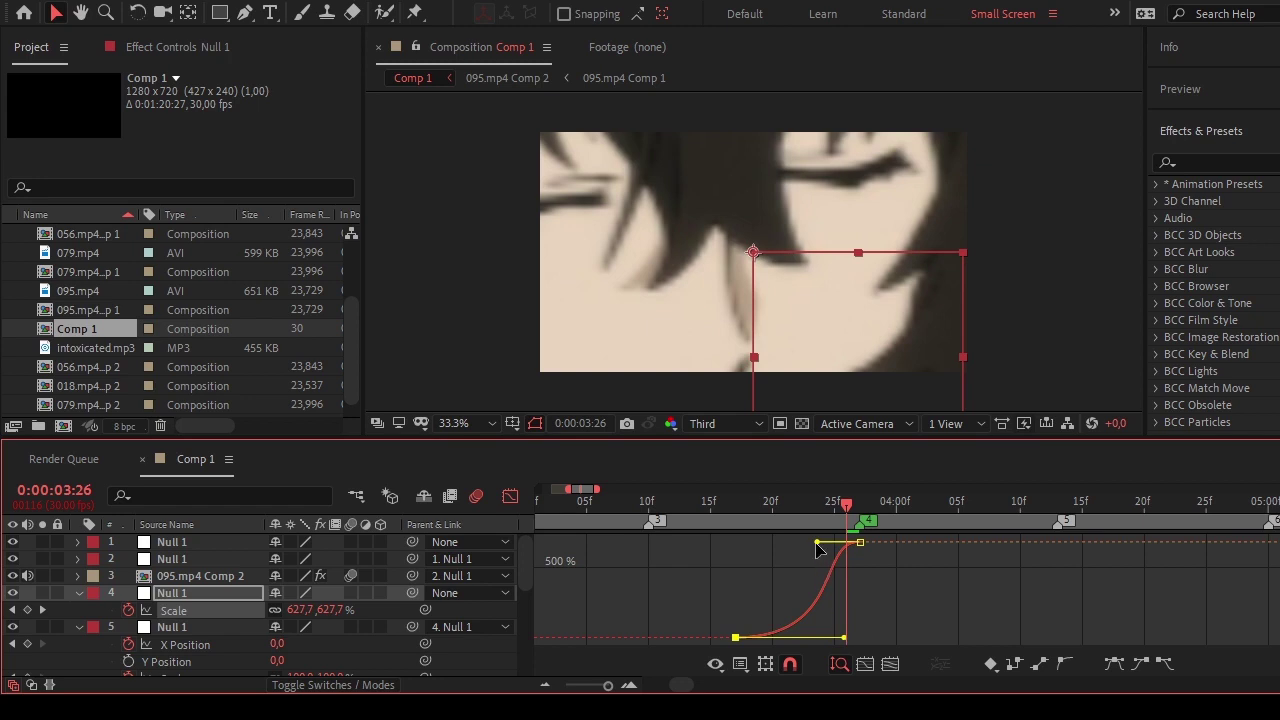
pyautogui.moveTo(817, 542)
pyautogui.mouseDown()
pyautogui.moveTo(855, 622)
pyautogui.moveTo(942, 630)
pyautogui.mouseUp()
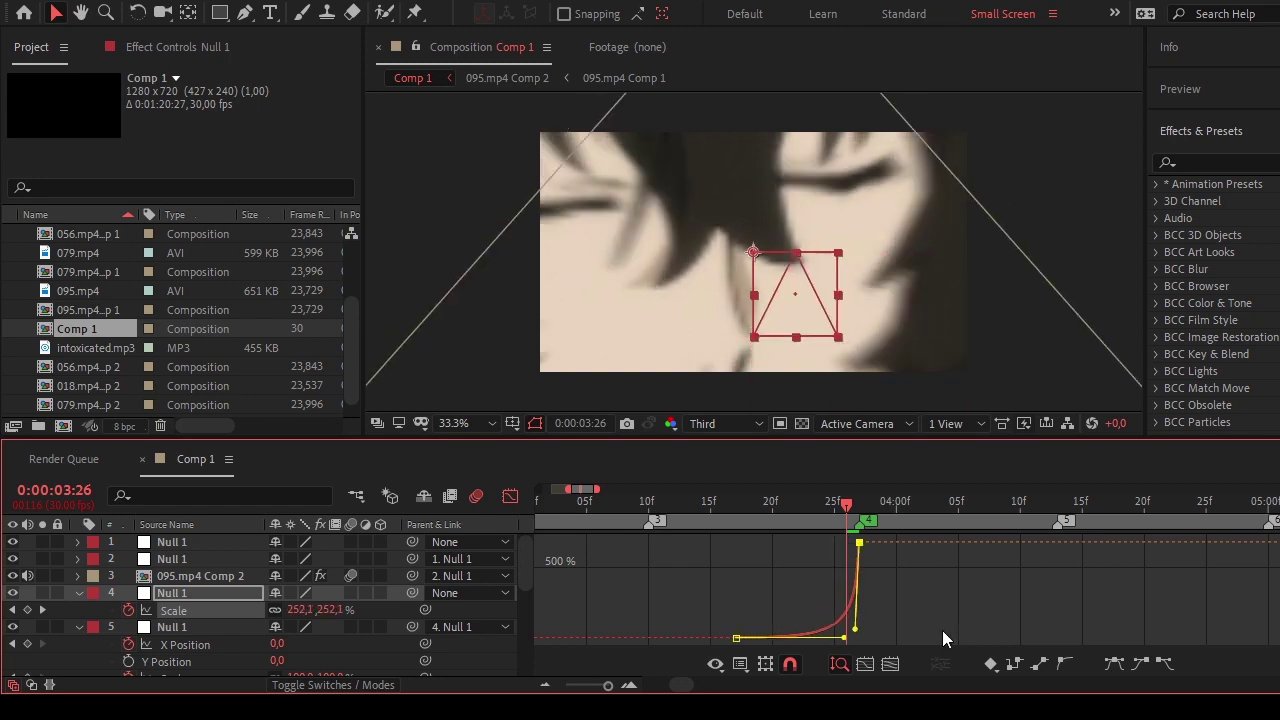
pyautogui.click(510, 497)
# Keyframe the layer 2 null's Scale at 100%, shift it later, and set 25% at 03:27.
pyautogui.click(868, 555)
pyautogui.press('s')
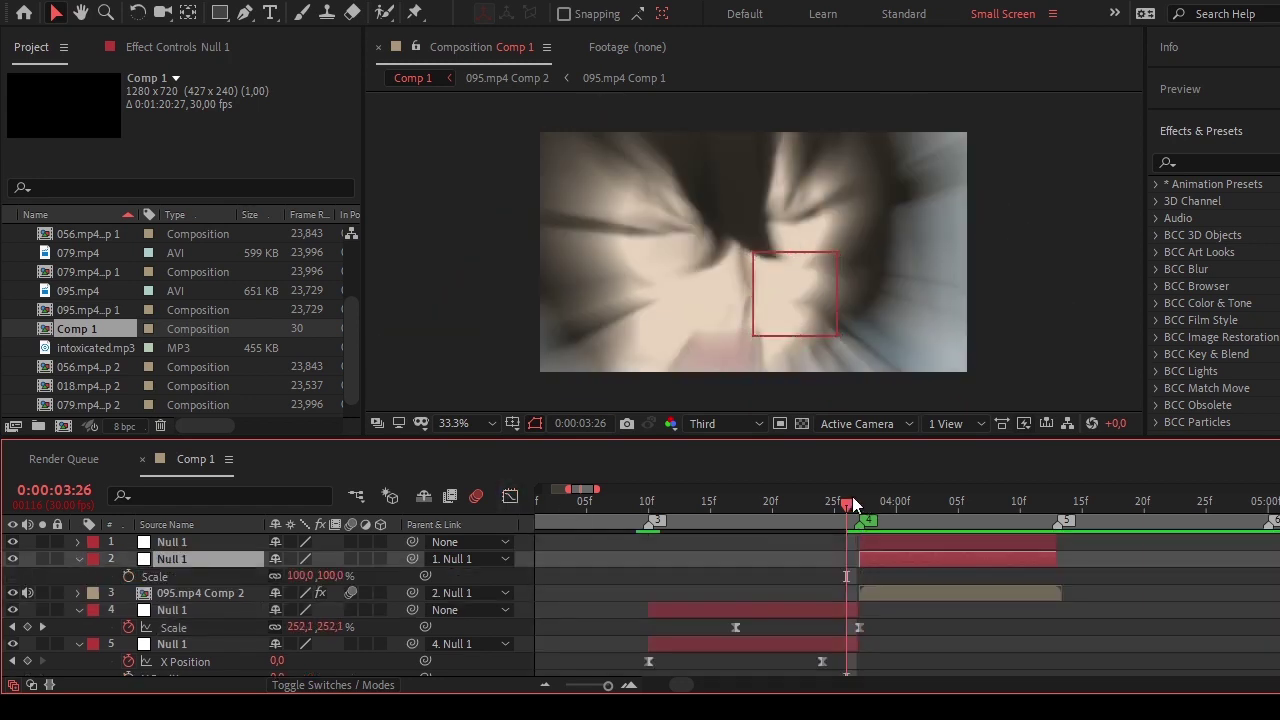
pyautogui.click(860, 502)
pyautogui.click(128, 576)
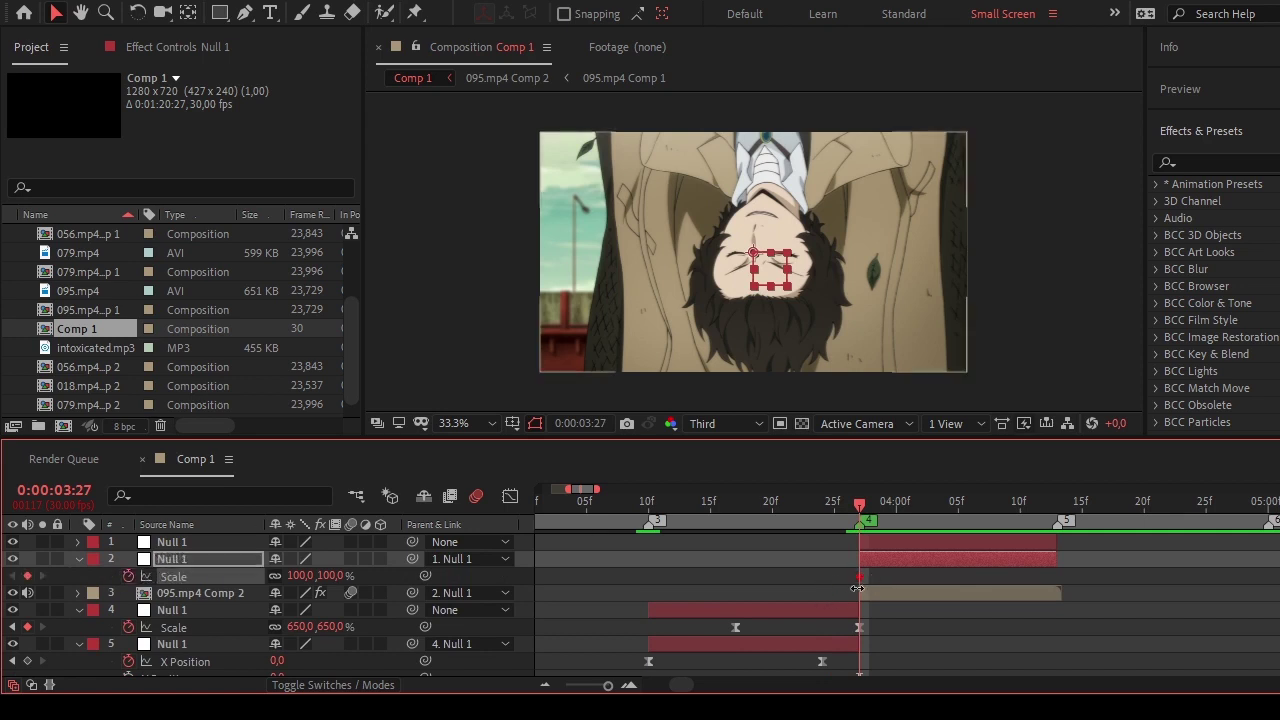
pyautogui.moveTo(860, 577); pyautogui.dragTo(1027, 579)
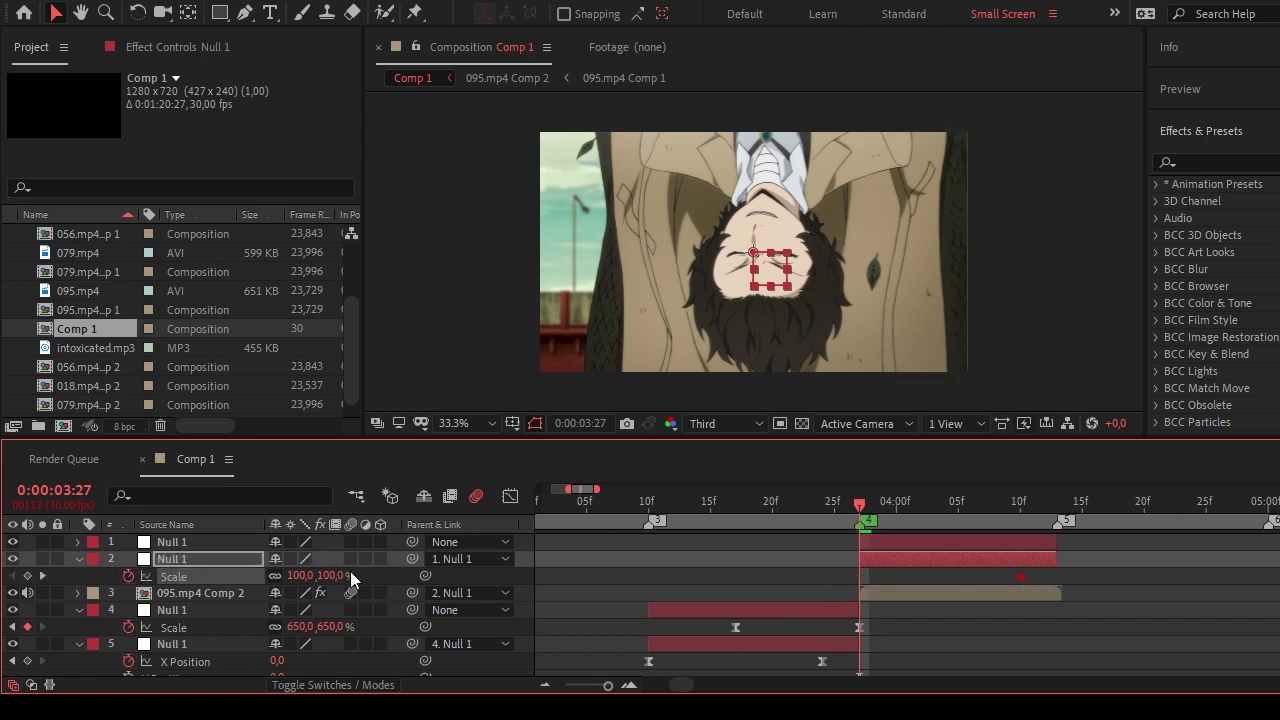
pyautogui.click(329, 575)
pyautogui.write('25')
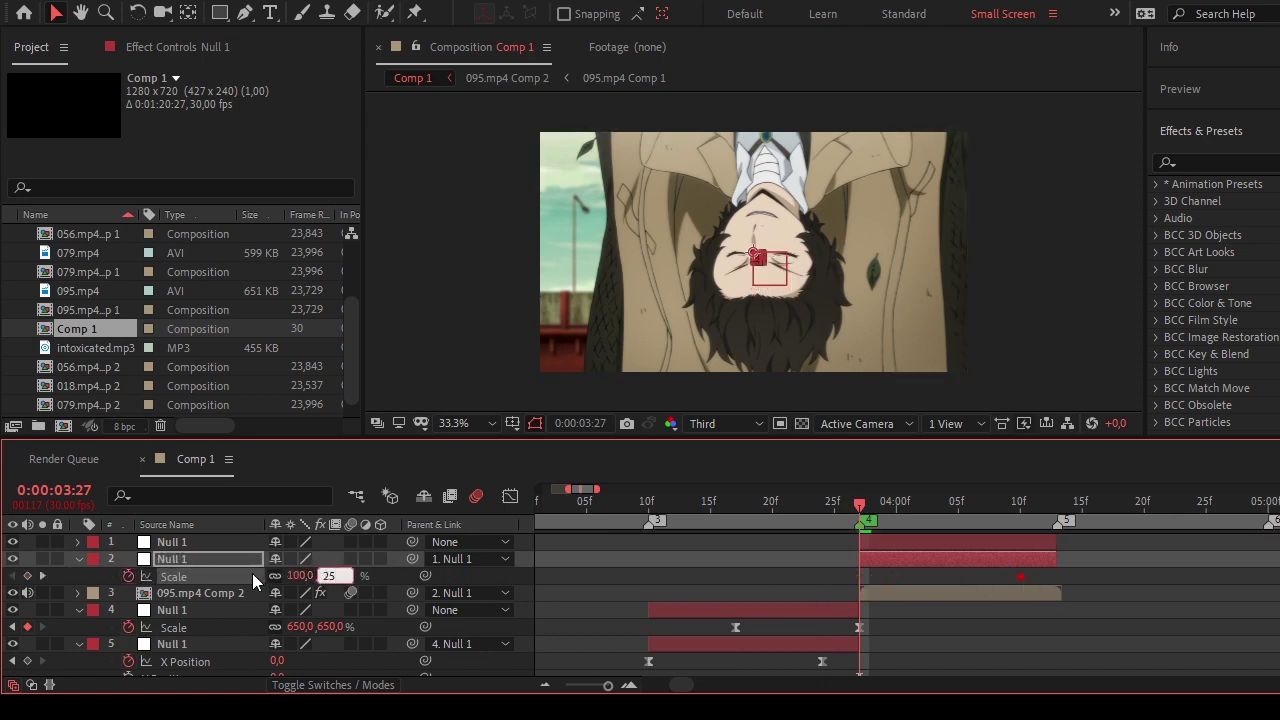
pyautogui.press('Return')
# Shape the Scale curve to burst out fast from 25% and ease gently into 100%.
pyautogui.click(510, 496)
pyautogui.moveTo(790, 602); pyautogui.dragTo(916, 642)
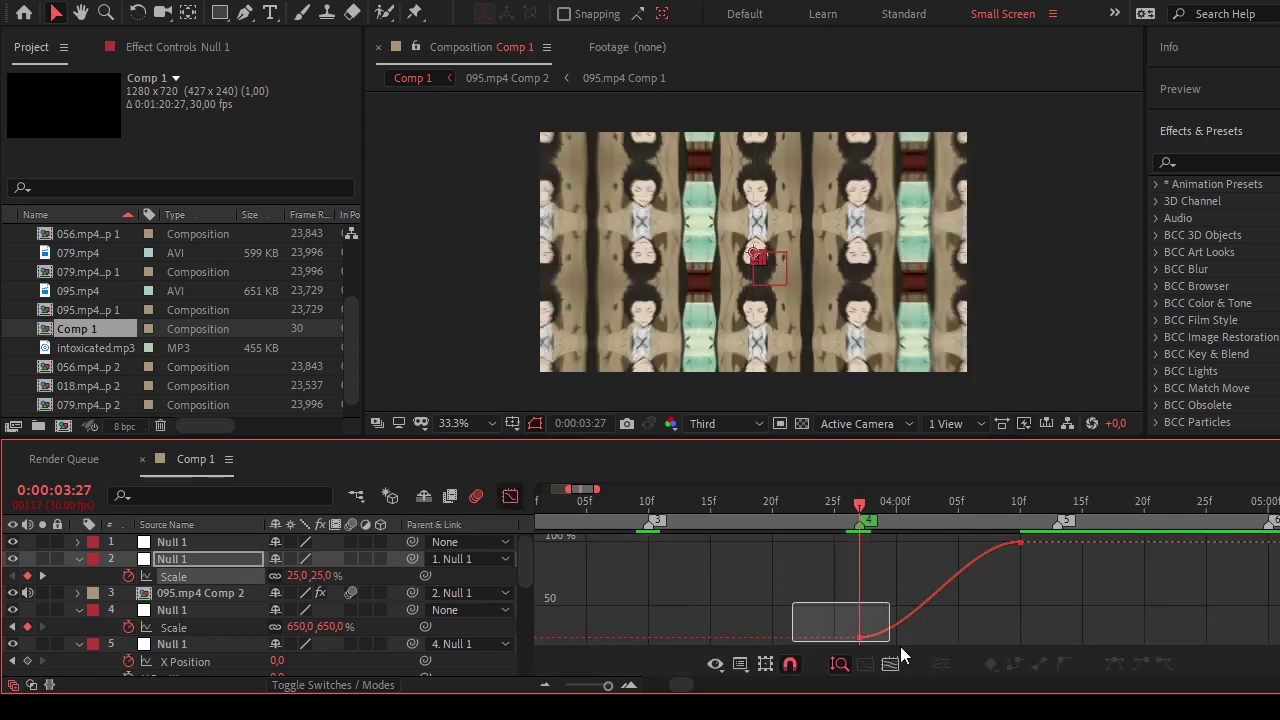
pyautogui.press('pagedown')
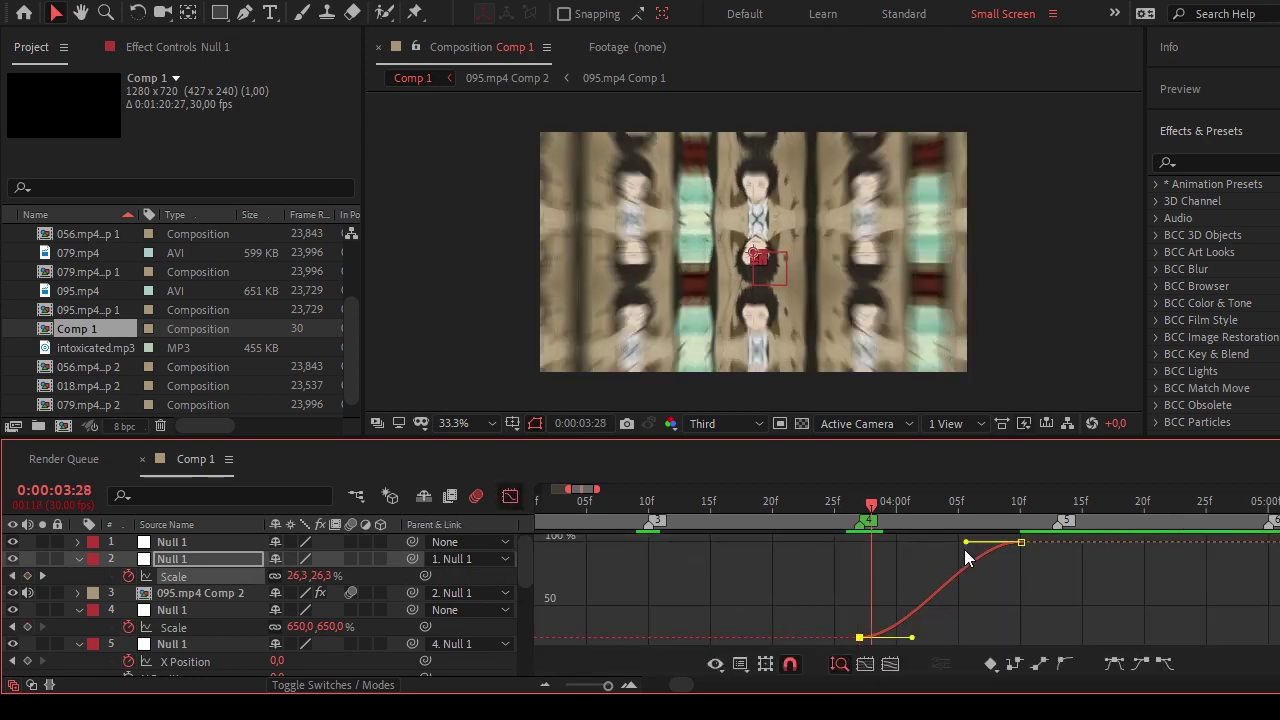
pyautogui.moveTo(966, 542); pyautogui.dragTo(871, 545)
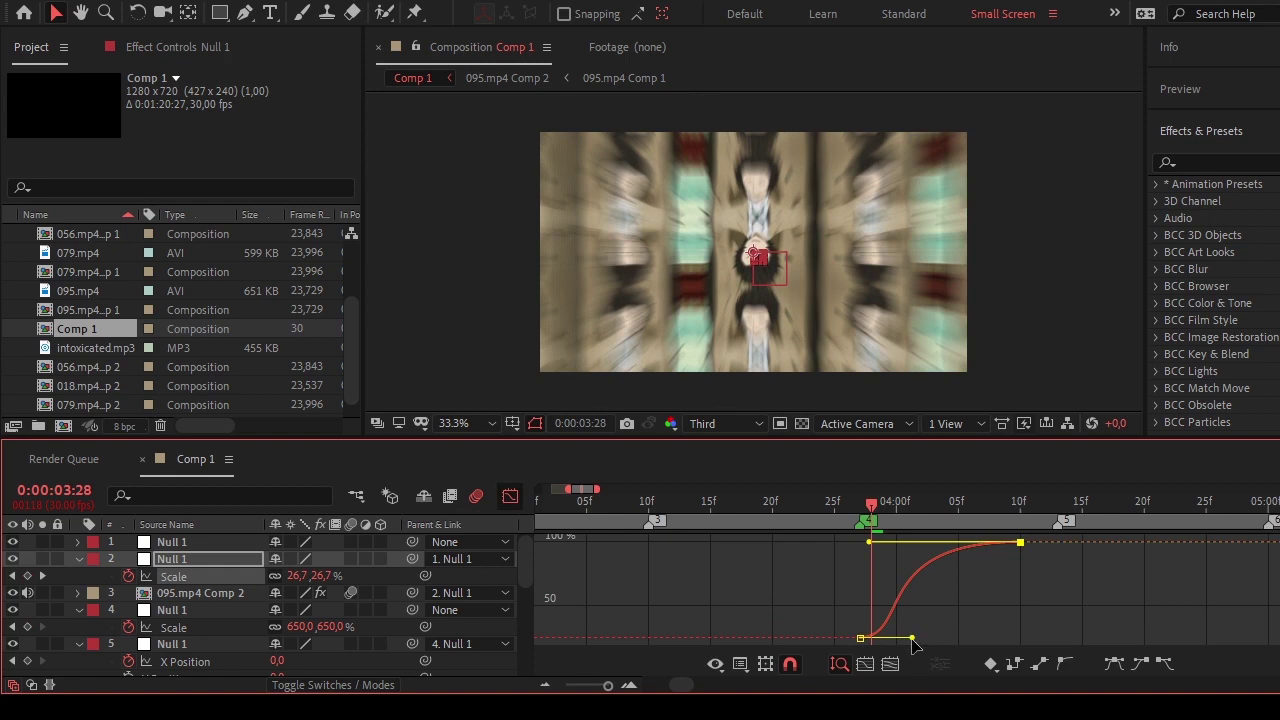
pyautogui.moveTo(912, 639); pyautogui.dragTo(860, 638)
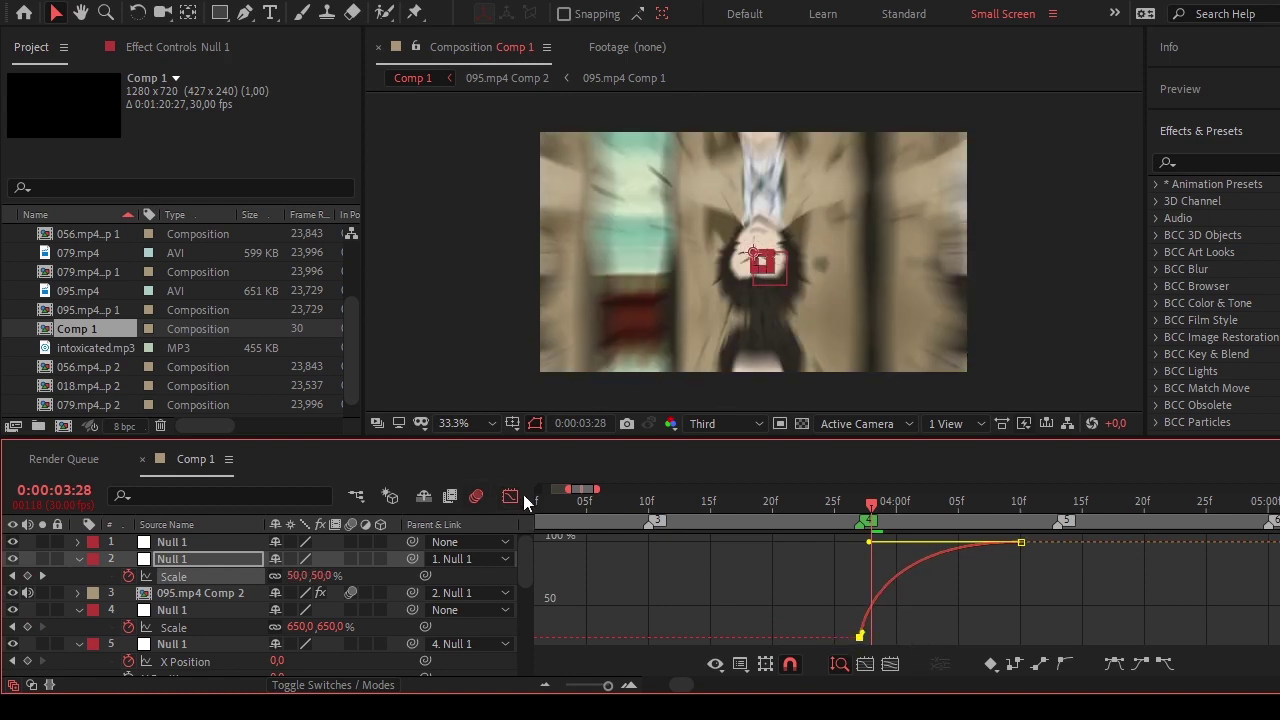
pyautogui.click(510, 496)
# Set the 095.mp4 Comp 2 layer's Scale to 120%.
pyautogui.click(923, 597)
pyautogui.press('s')
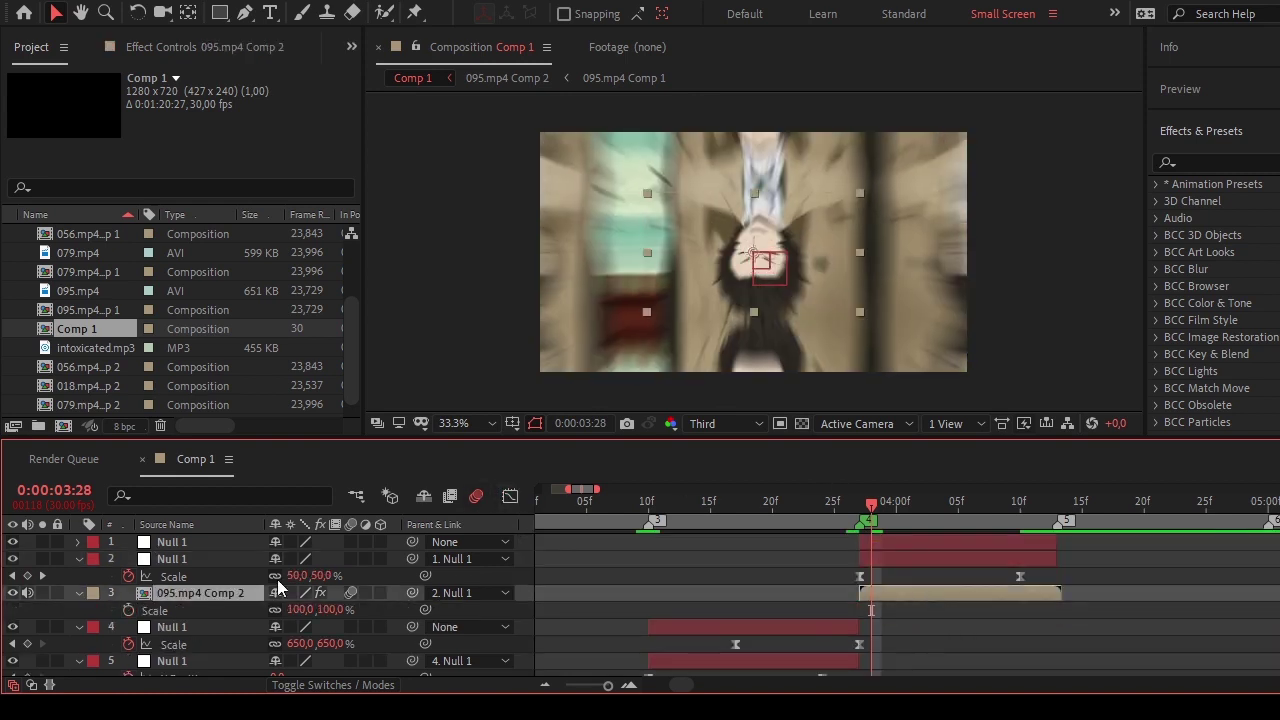
pyautogui.click(330, 610)
pyautogui.write('120')
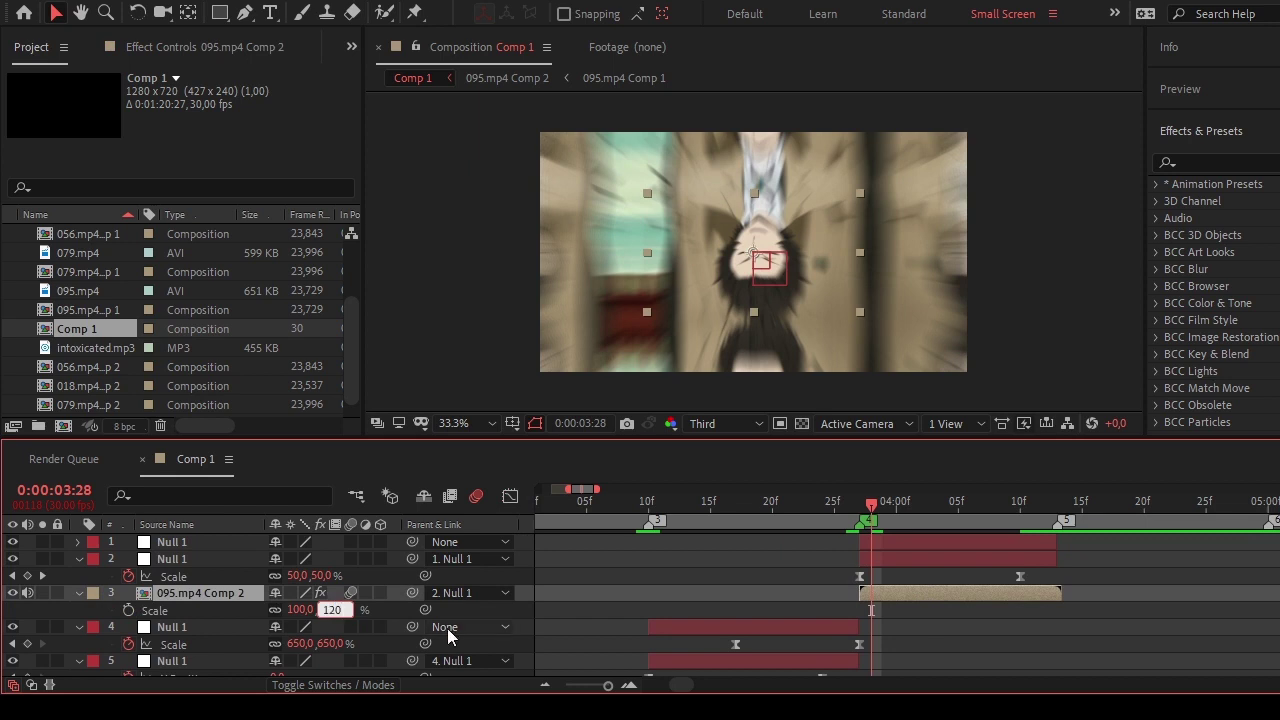
pyautogui.press('Return')
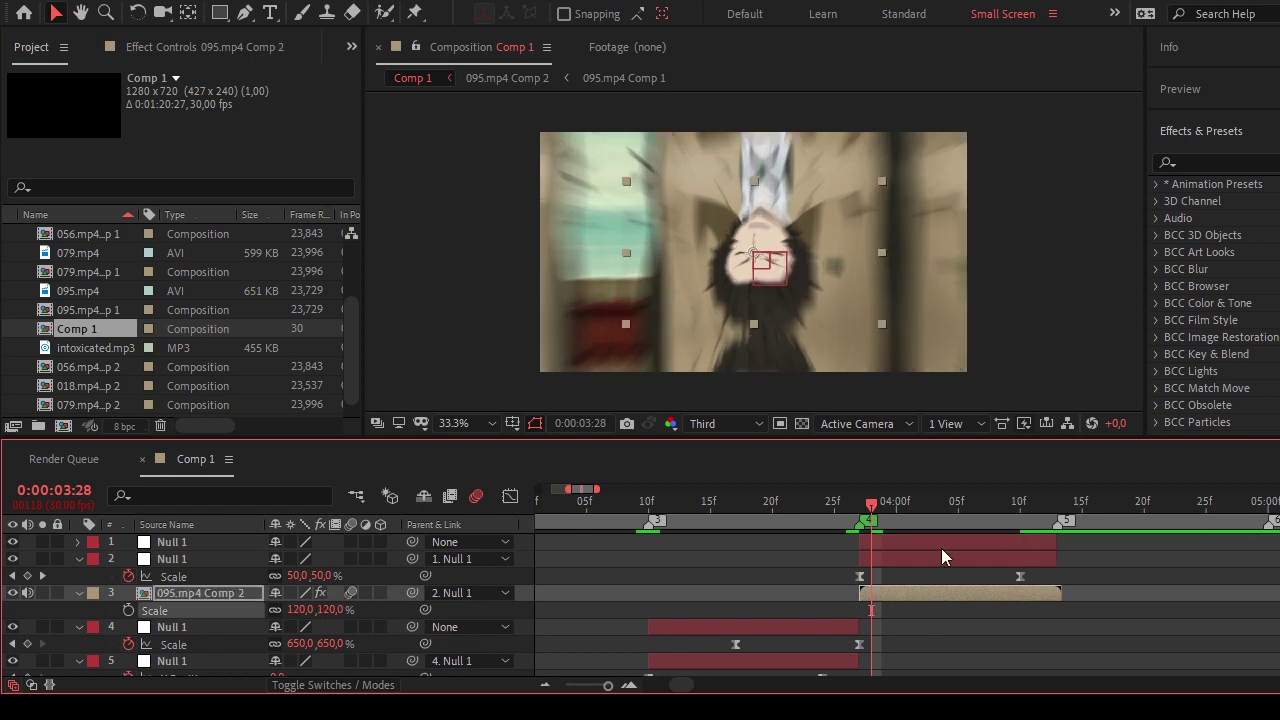
pyautogui.press('s')
# Keyframe the layer 1 null's Scale from 100% at 04:03 down to near zero at 04:13.
pyautogui.click(930, 542)
pyautogui.press('s')
pyautogui.click(934, 510)
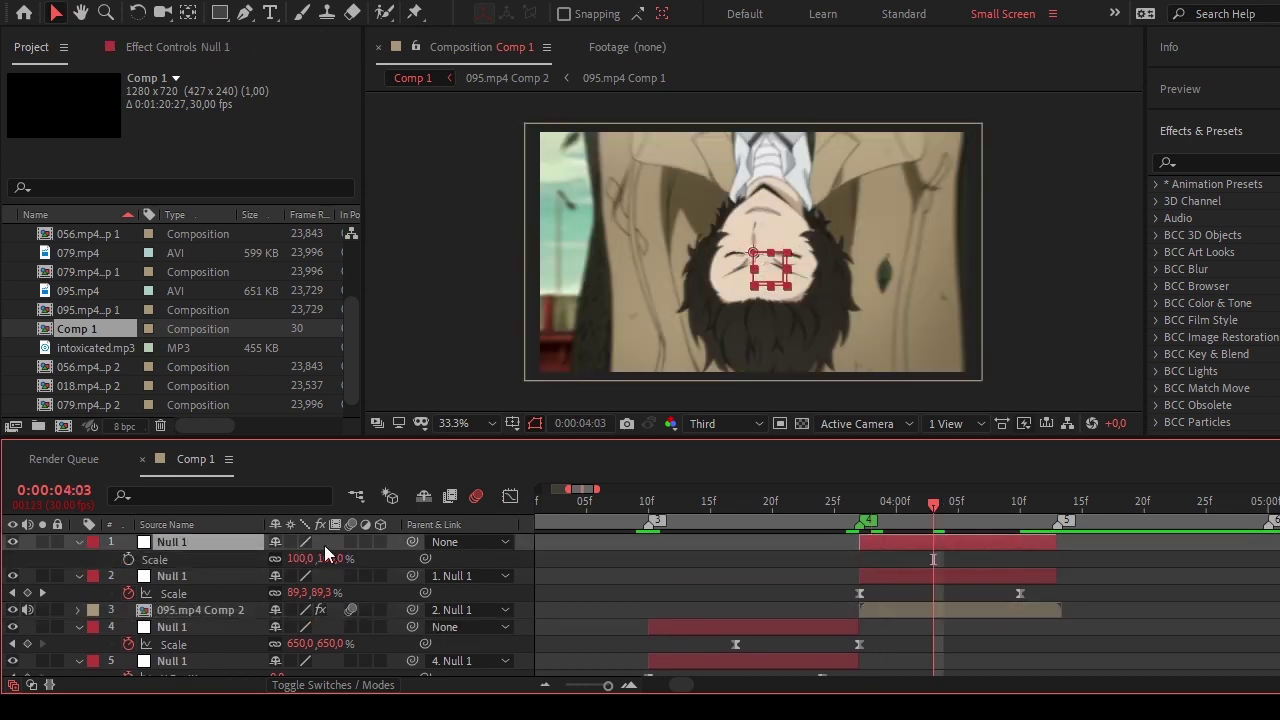
pyautogui.click(128, 559)
pyautogui.hotkey('shift', 'pagedown')
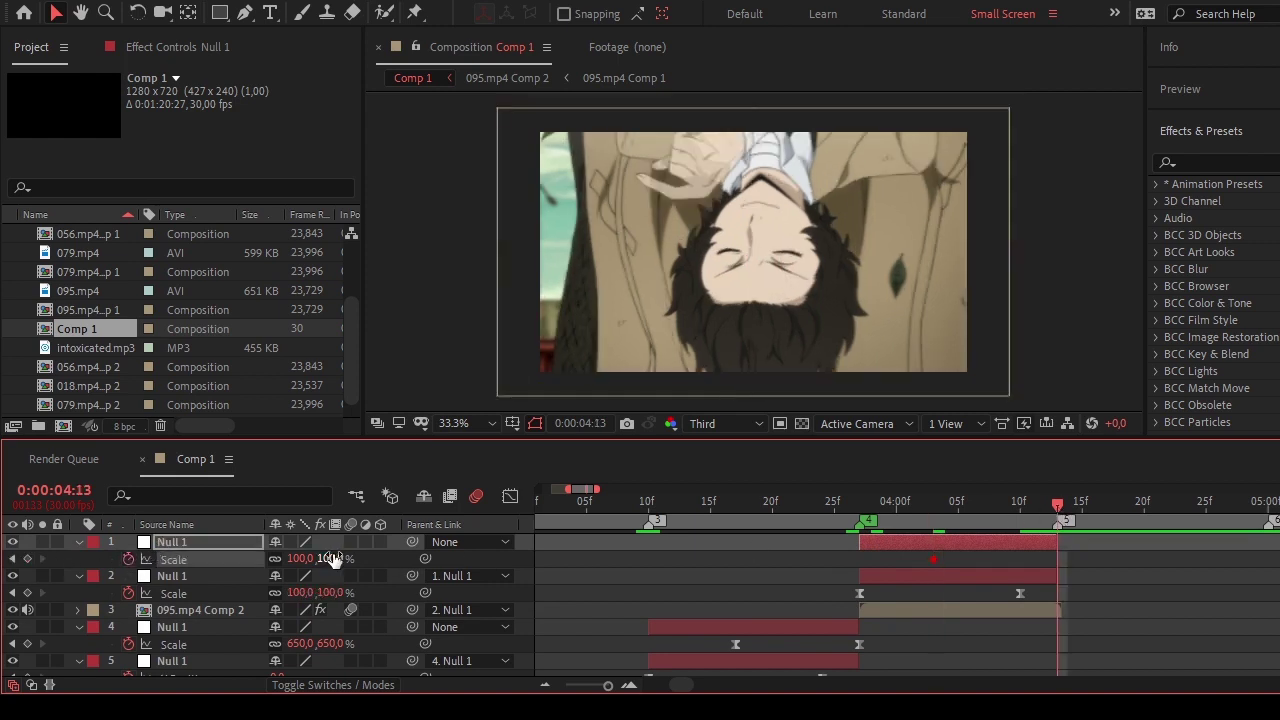
pyautogui.click(330, 559)
pyautogui.write('0,2')
pyautogui.press('Return')
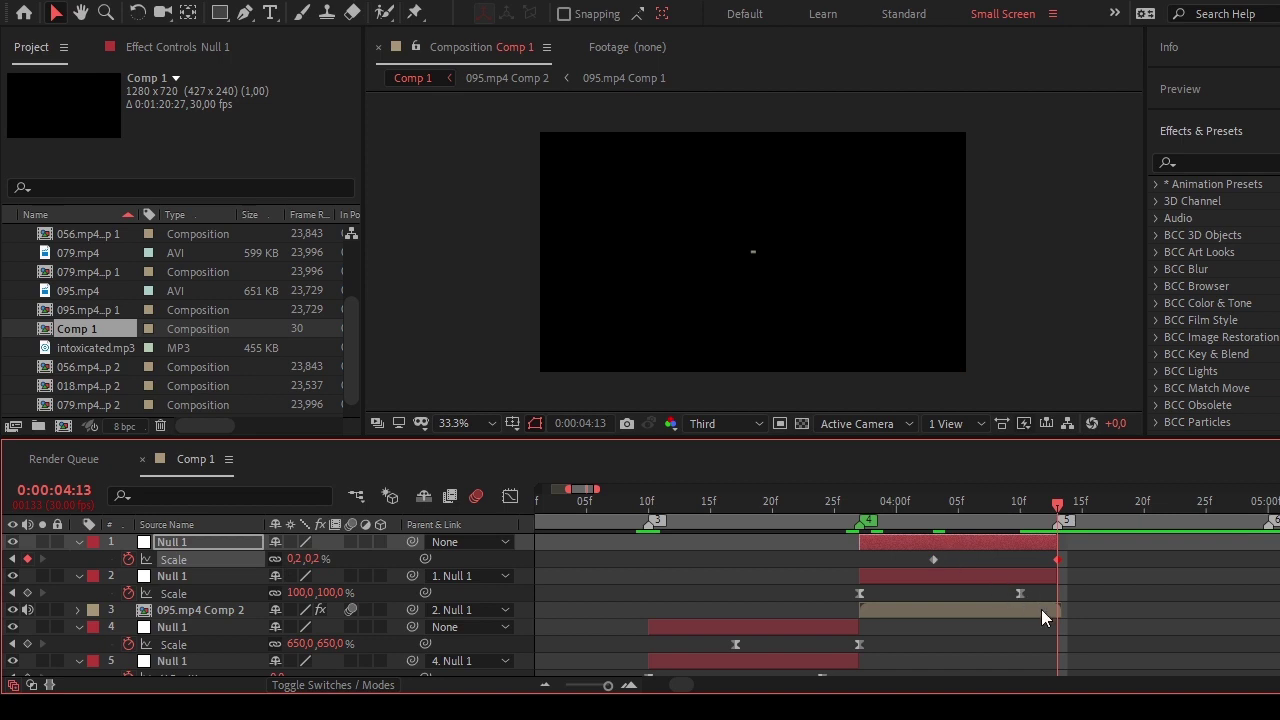
pyautogui.click(1041, 617)
pyautogui.click(1113, 605)
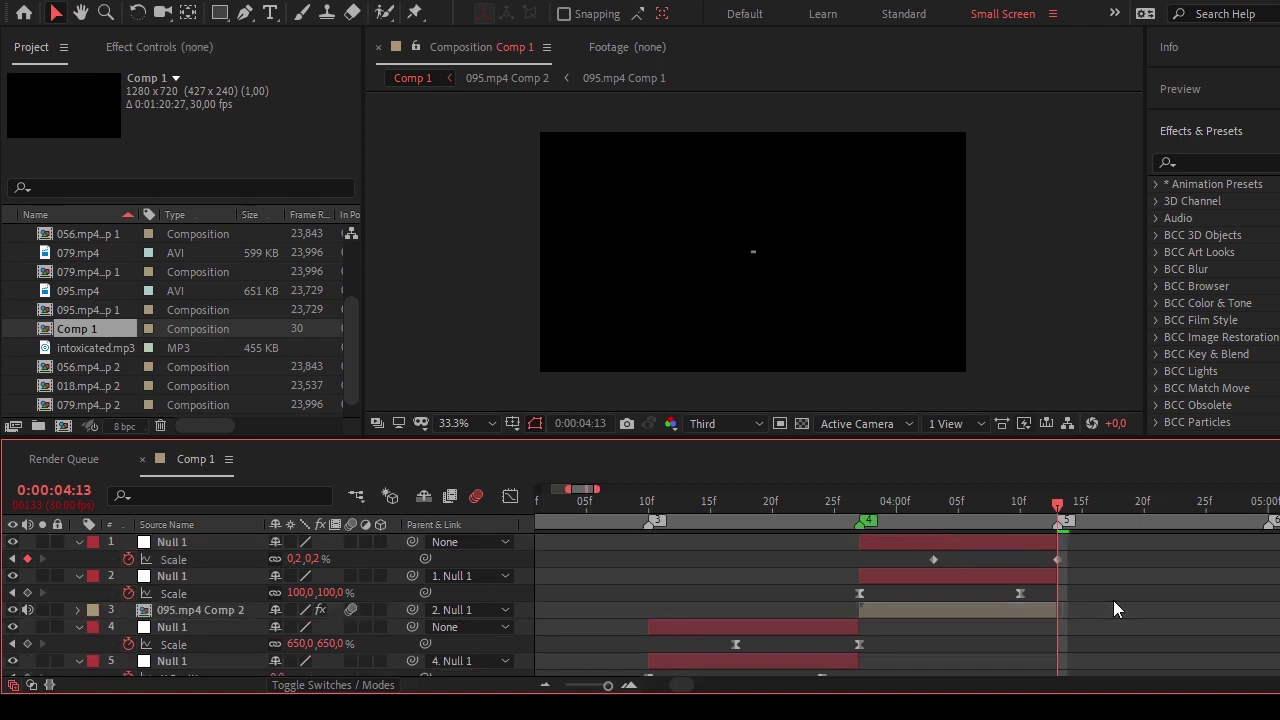
pyautogui.click(1045, 507)
# Easy-ease layer 1's Scale keyframes and bend the curve for a slight overshoot, then steep plunge.
pyautogui.moveTo(1079, 559); pyautogui.dragTo(899, 572)
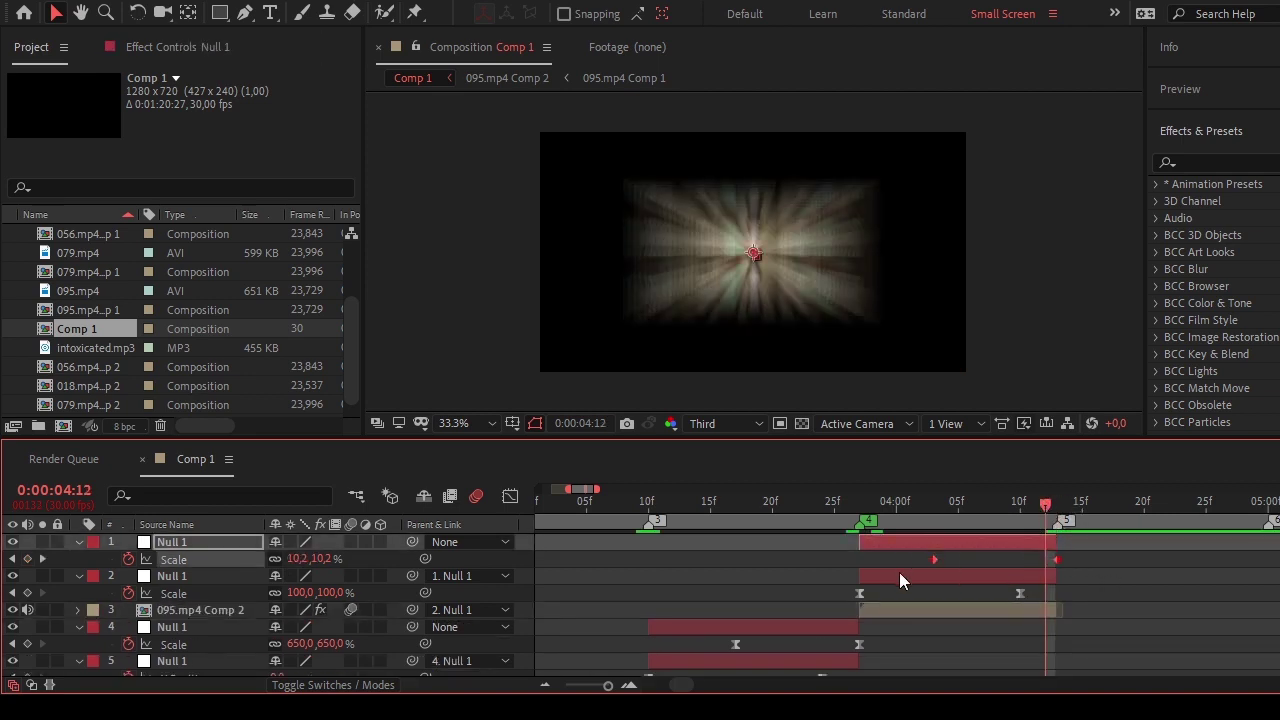
pyautogui.press('F9')
pyautogui.click(510, 496)
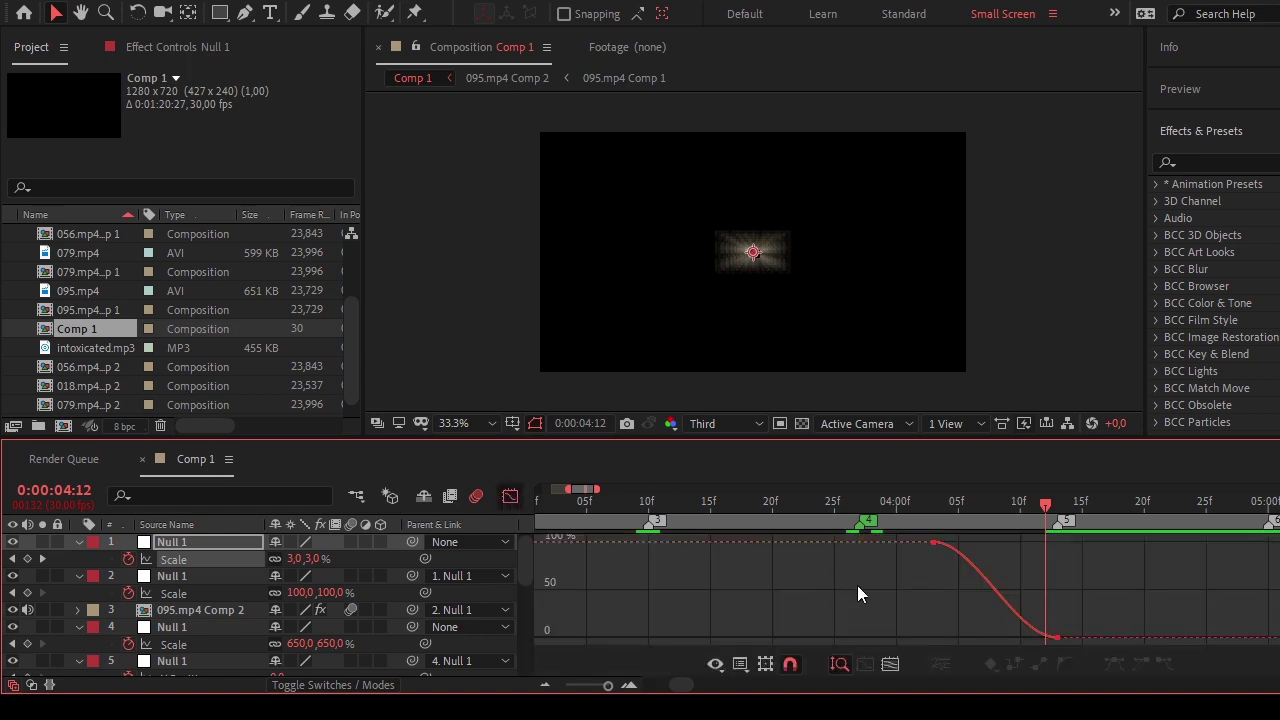
pyautogui.moveTo(1016, 637)
pyautogui.mouseDown()
pyautogui.moveTo(1052, 553)
pyautogui.moveTo(1043, 507)
pyautogui.moveTo(972, 586)
pyautogui.mouseUp()
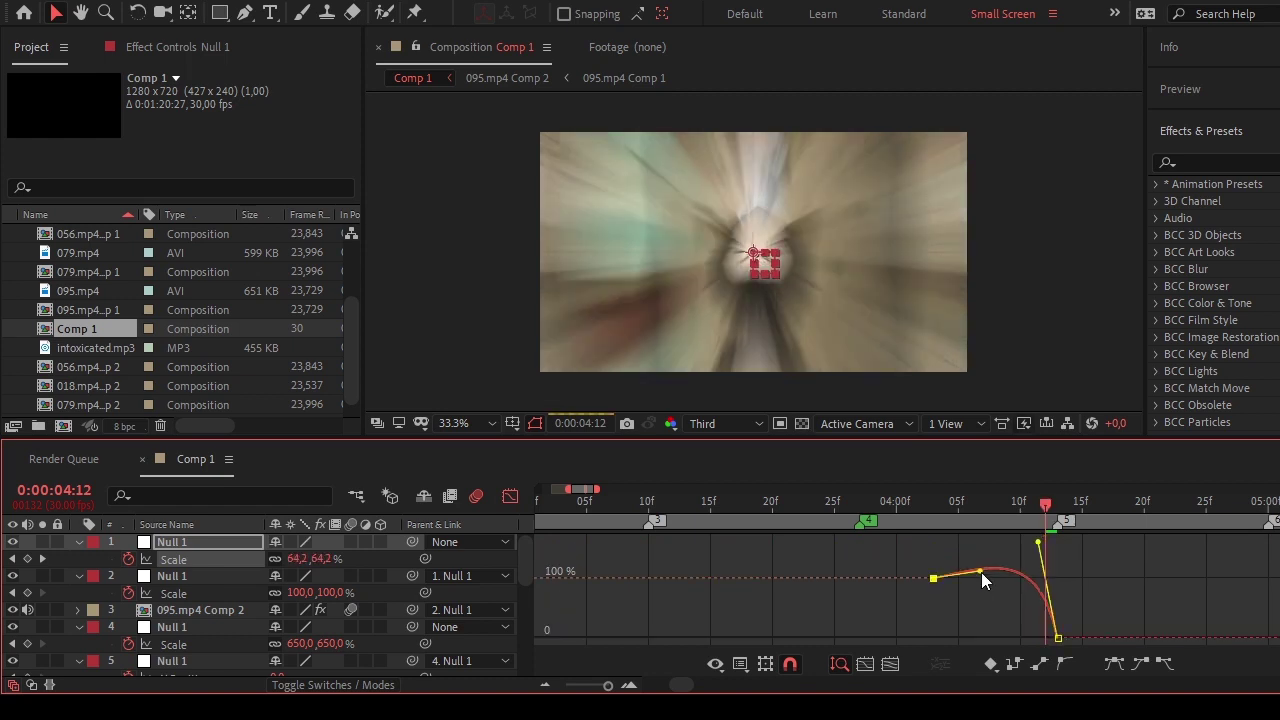
pyautogui.click(1007, 507)
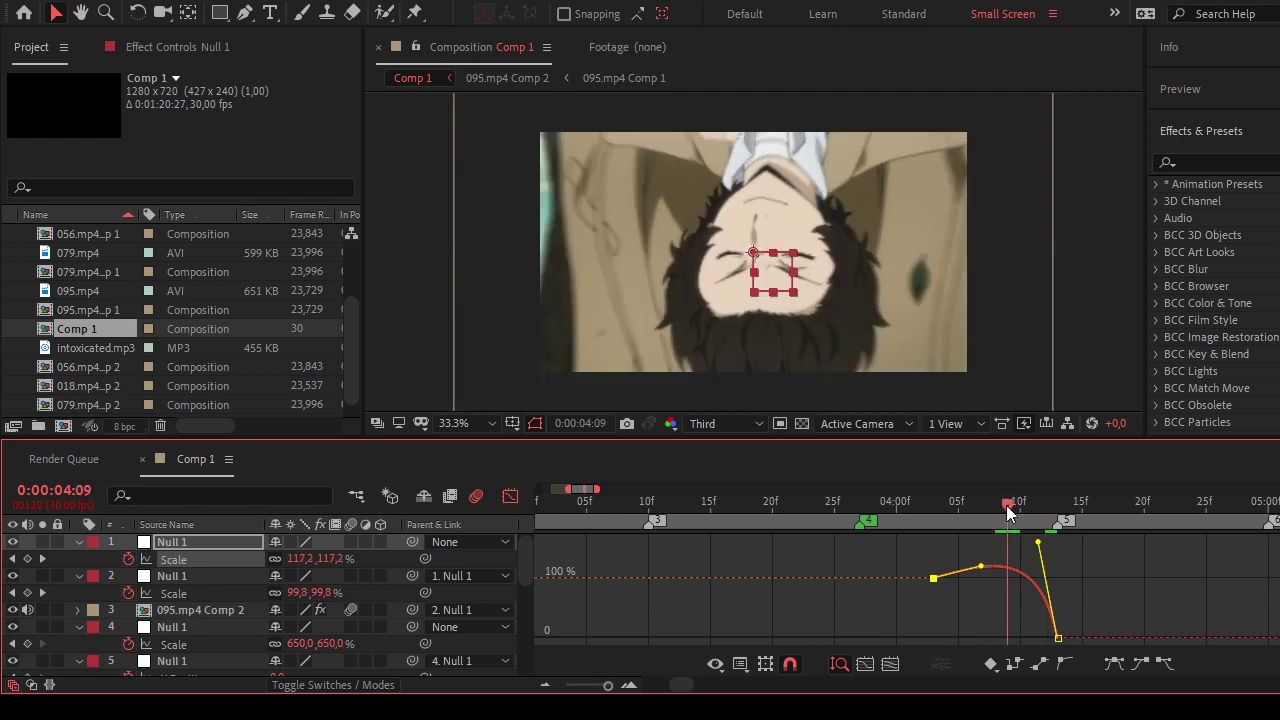
pyautogui.moveTo(1038, 545)
pyautogui.mouseDown()
pyautogui.moveTo(1038, 558)
pyautogui.moveTo(985, 571)
pyautogui.mouseUp()
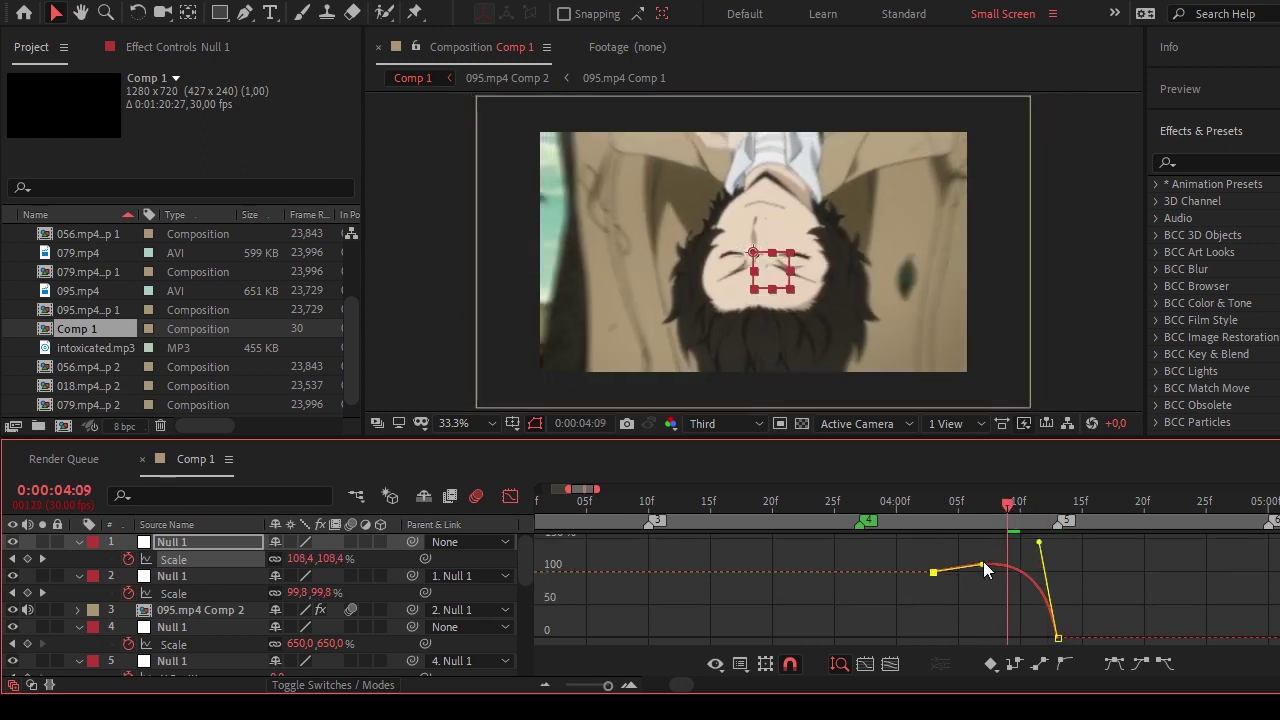
pyautogui.click(511, 497)
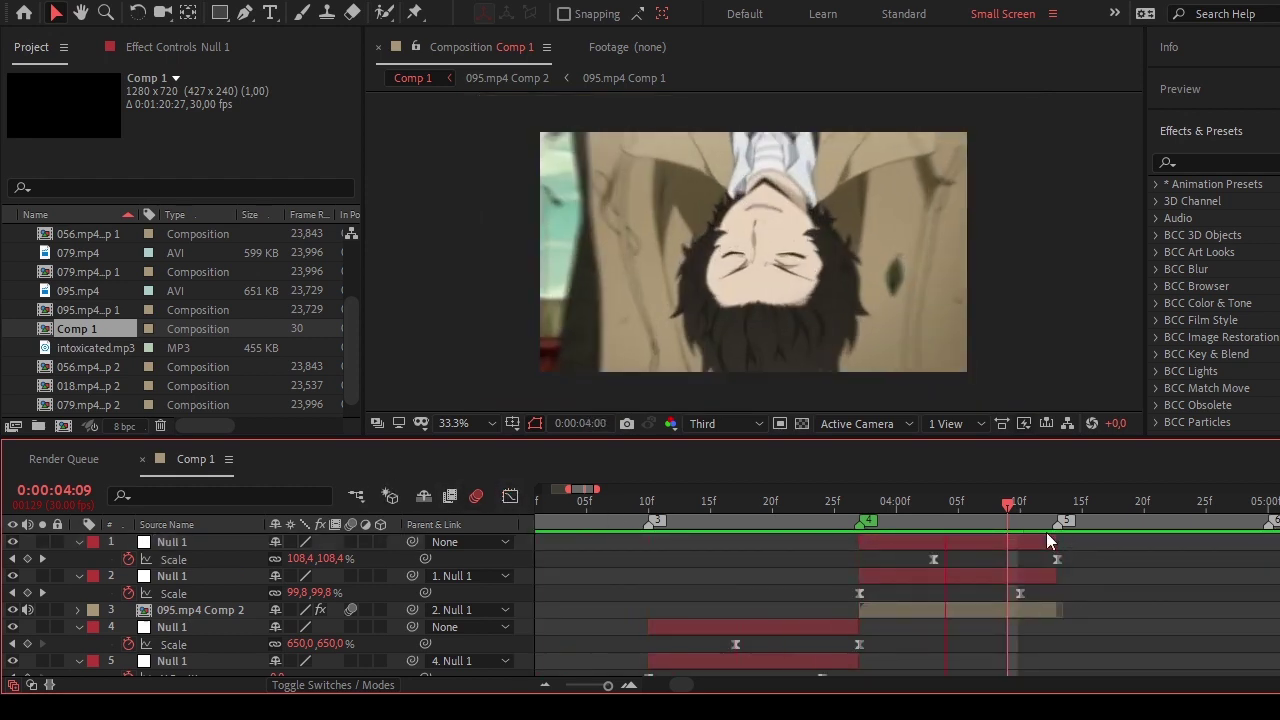
# Show only Position and Rotation on 056.mp4 Comp 2 and step back to 0:00:02:07.
pyautogui.moveTo(725, 505); pyautogui.dragTo(698, 505)
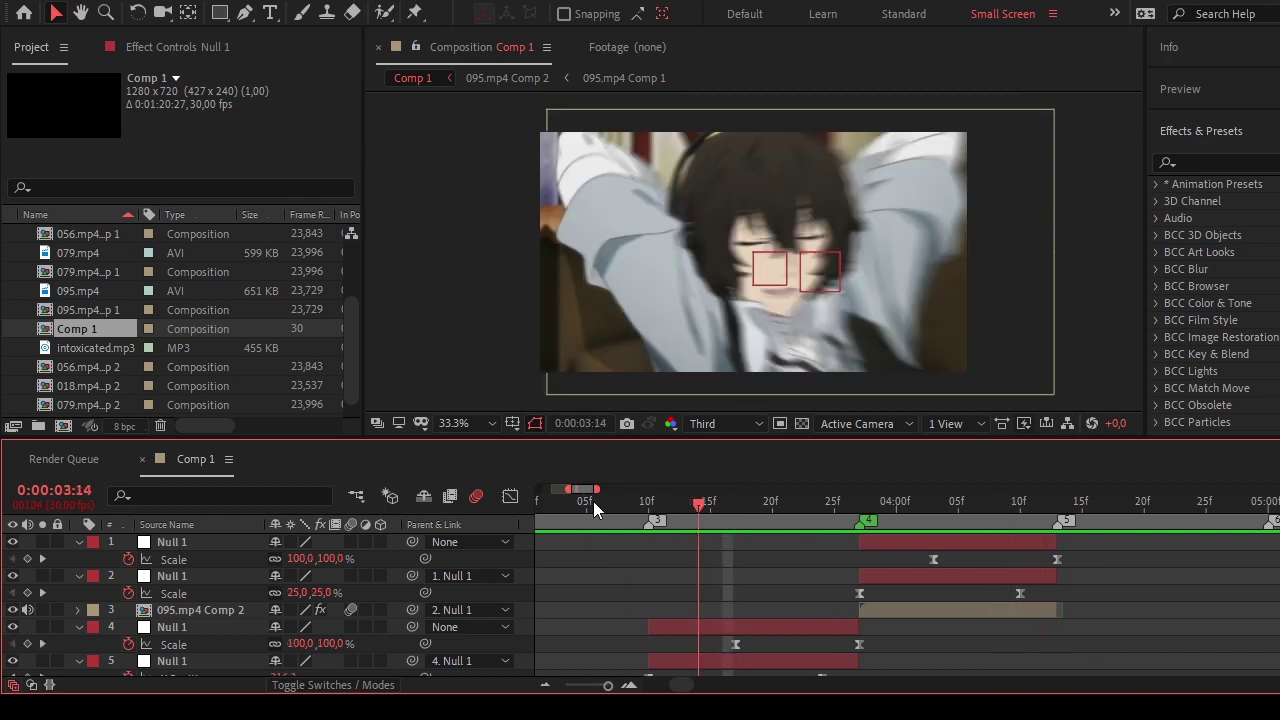
pyautogui.moveTo(593, 509)
pyautogui.mouseDown()
pyautogui.moveTo(718, 530)
pyautogui.moveTo(701, 522)
pyautogui.mouseUp()
pyautogui.scroll(-5, 732, 601)
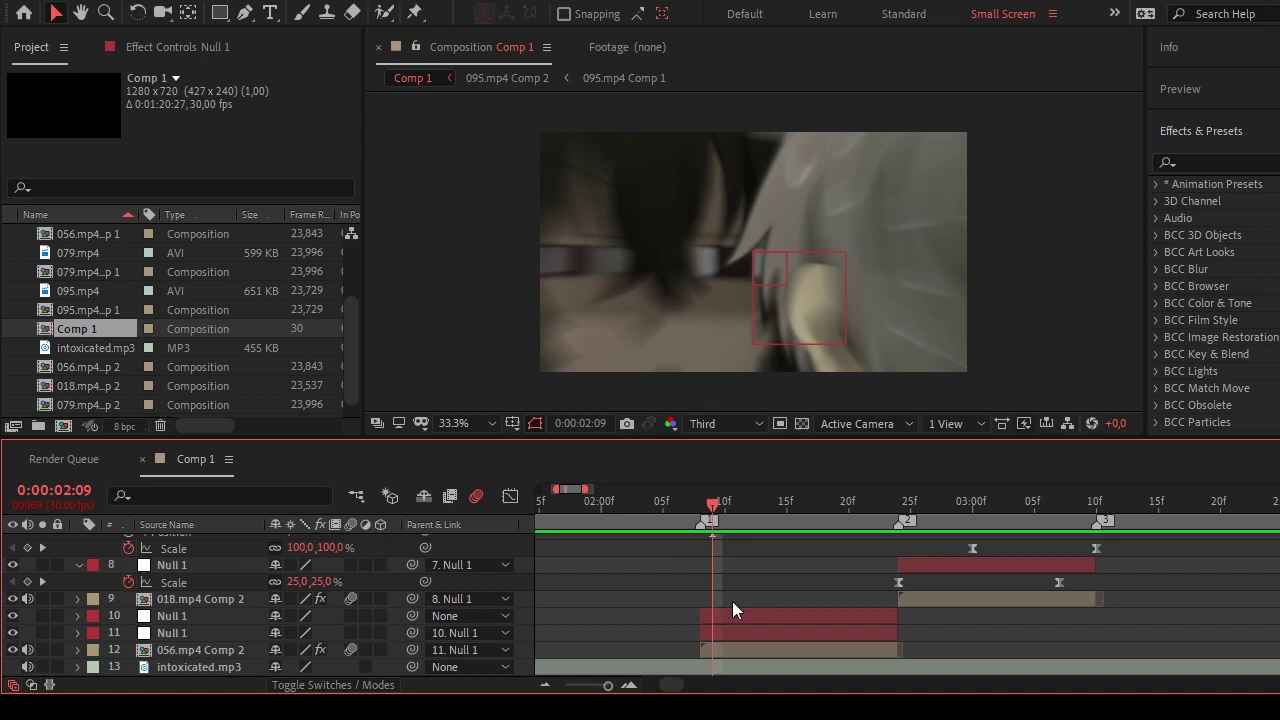
pyautogui.click(738, 656)
pyautogui.hotkey('alt', 'shift', 'p')
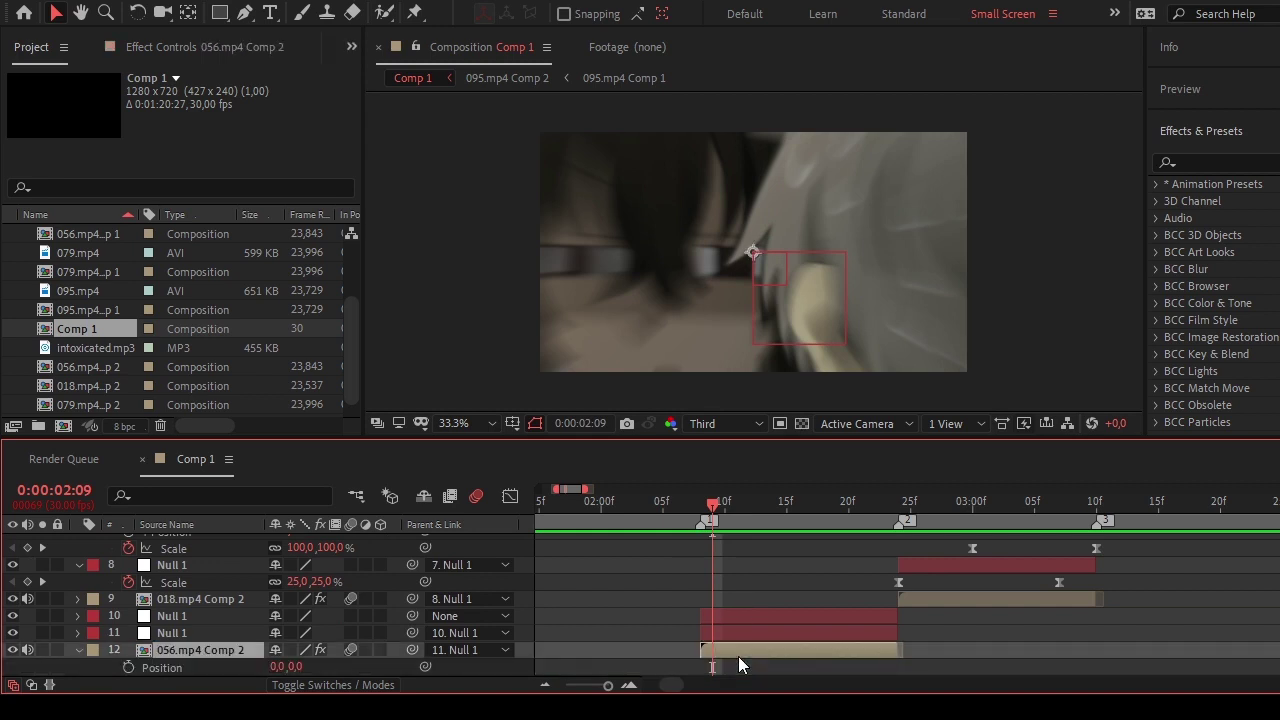
pyautogui.hotkey('alt', 'shift', 'r')
pyautogui.scroll(-1, 738, 656)
pyautogui.scroll(-1, 736, 651)
pyautogui.click(971, 613)
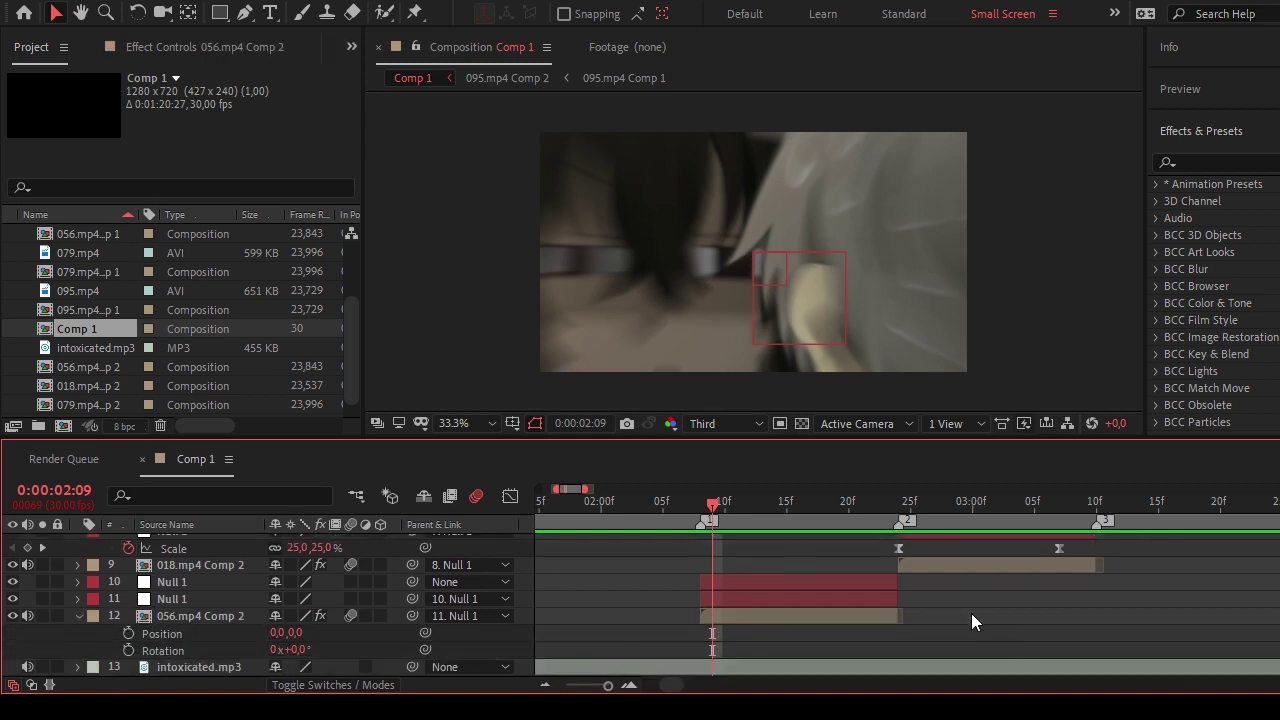
pyautogui.press('u')
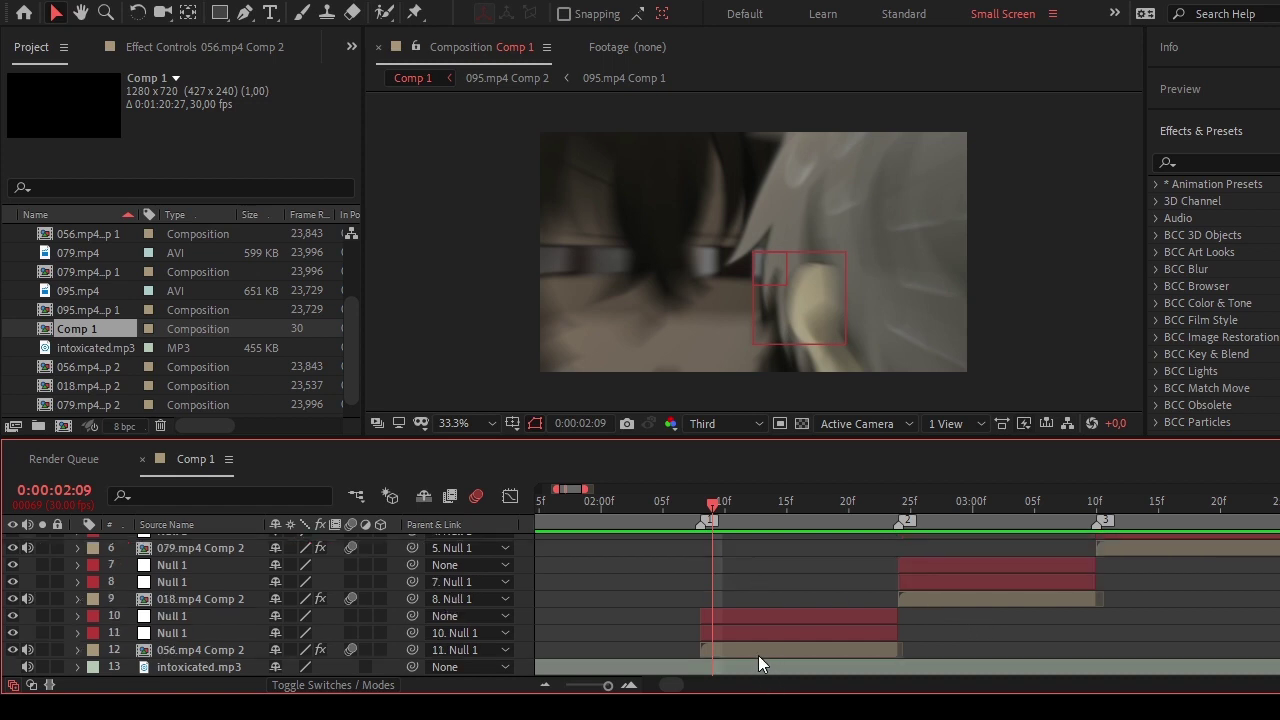
pyautogui.click(759, 654)
pyautogui.press('u')
pyautogui.scroll(-1, 760, 654)
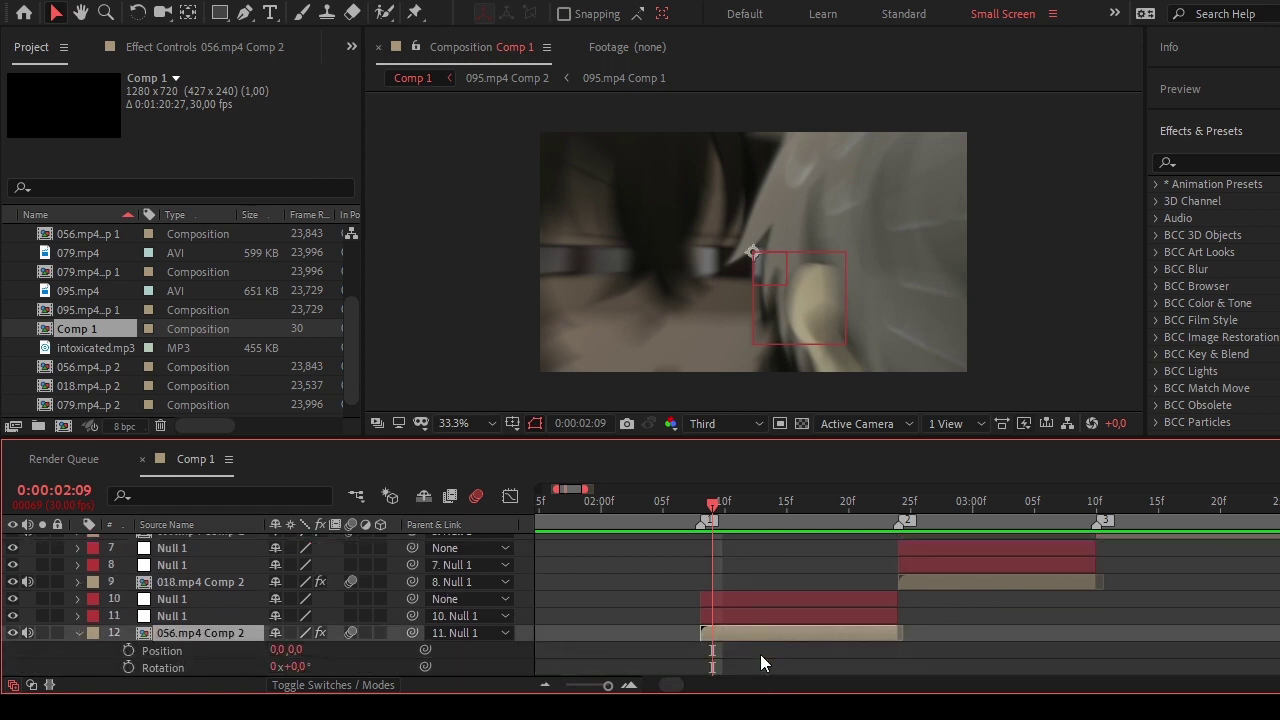
pyautogui.press('pageup')
pyautogui.press('pageup')
pyautogui.scroll(-1, 737, 653)
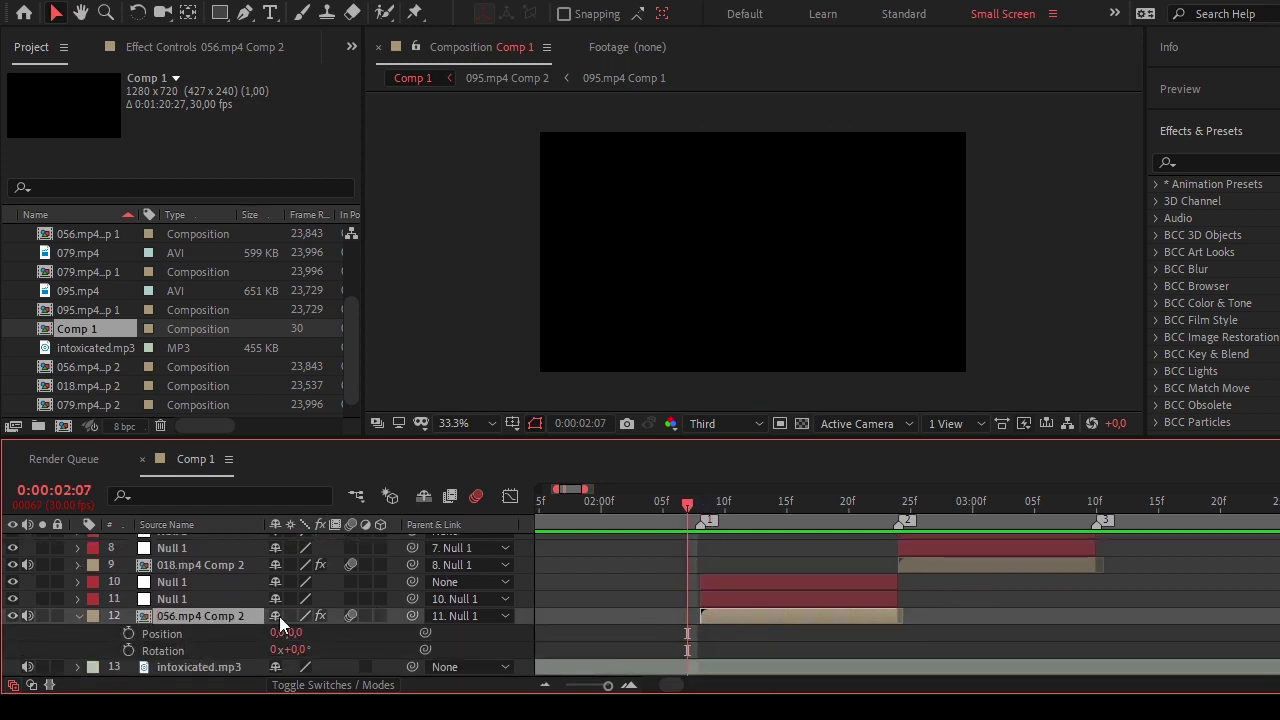
# Start Position and Rotation keyframes at 2:07 with Y 200 and Rotation 5°.
pyautogui.click(246, 635)
pyautogui.click(128, 633)
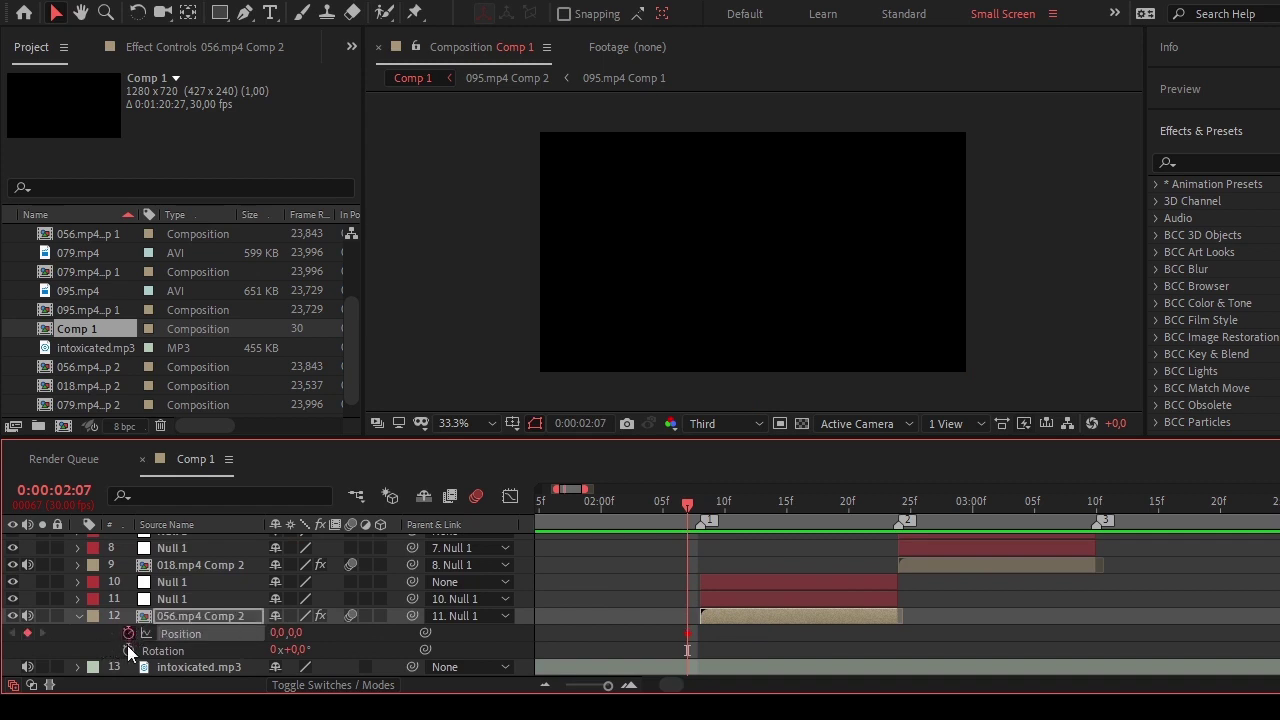
pyautogui.click(128, 650)
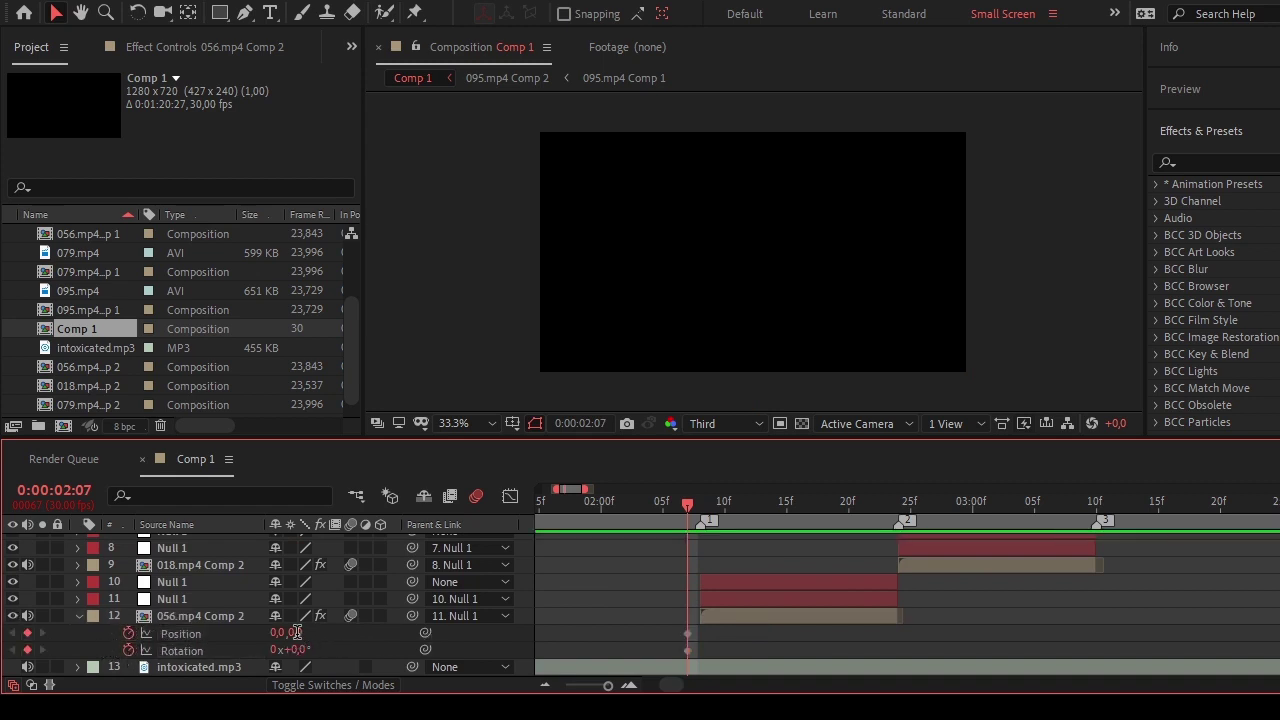
pyautogui.click(292, 633)
pyautogui.write('200')
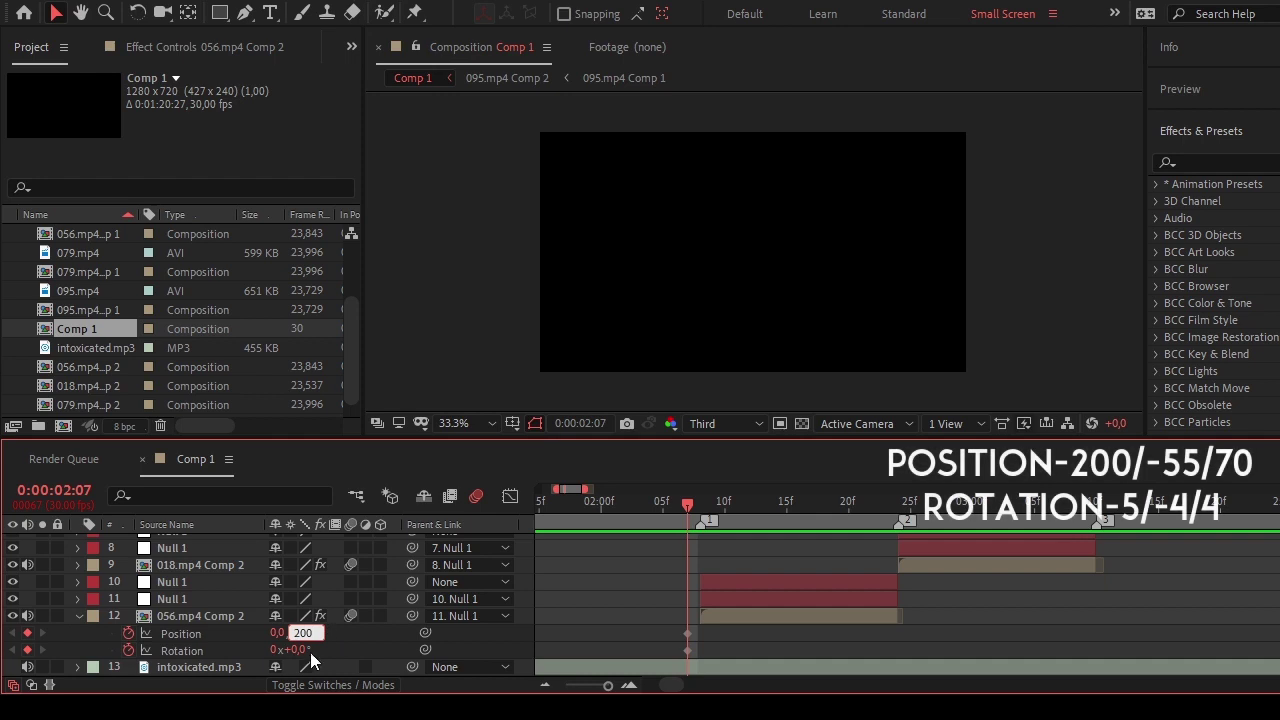
pyautogui.click(300, 649)
pyautogui.click(340, 649)
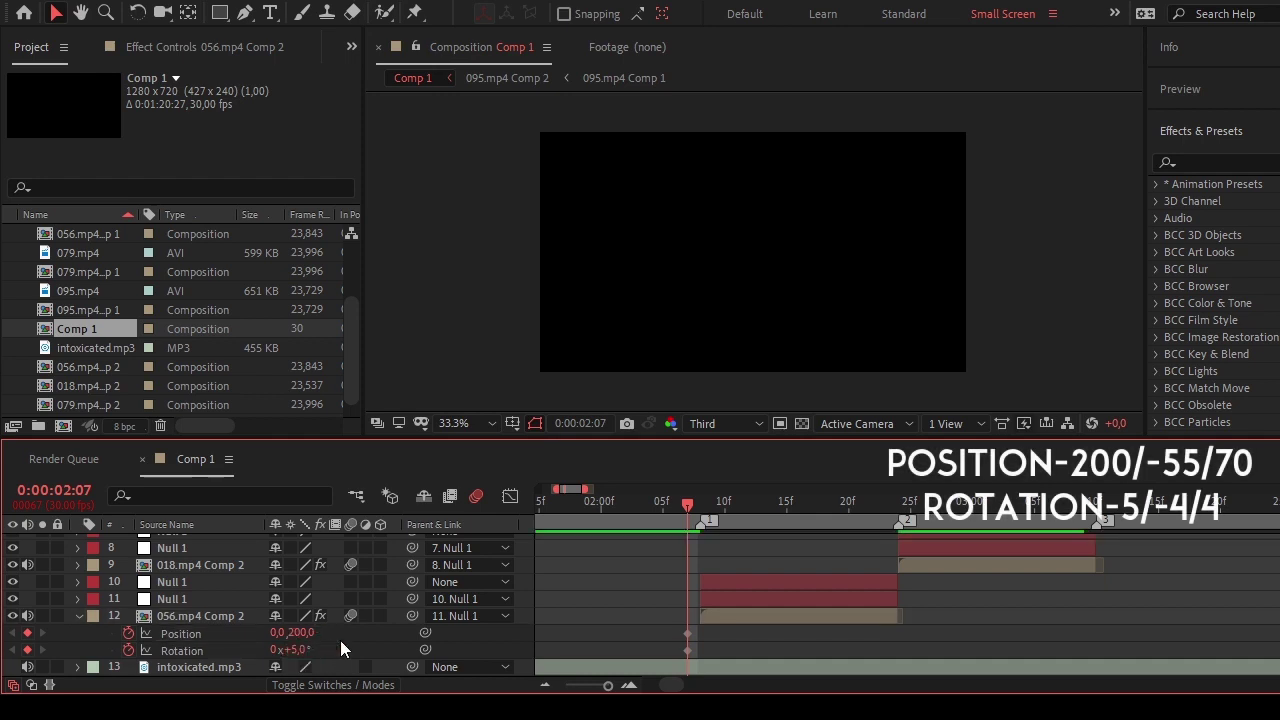
# Add keyframes near 2:19 with Position Y -55 and Rotation -4°.
pyautogui.click(898, 503)
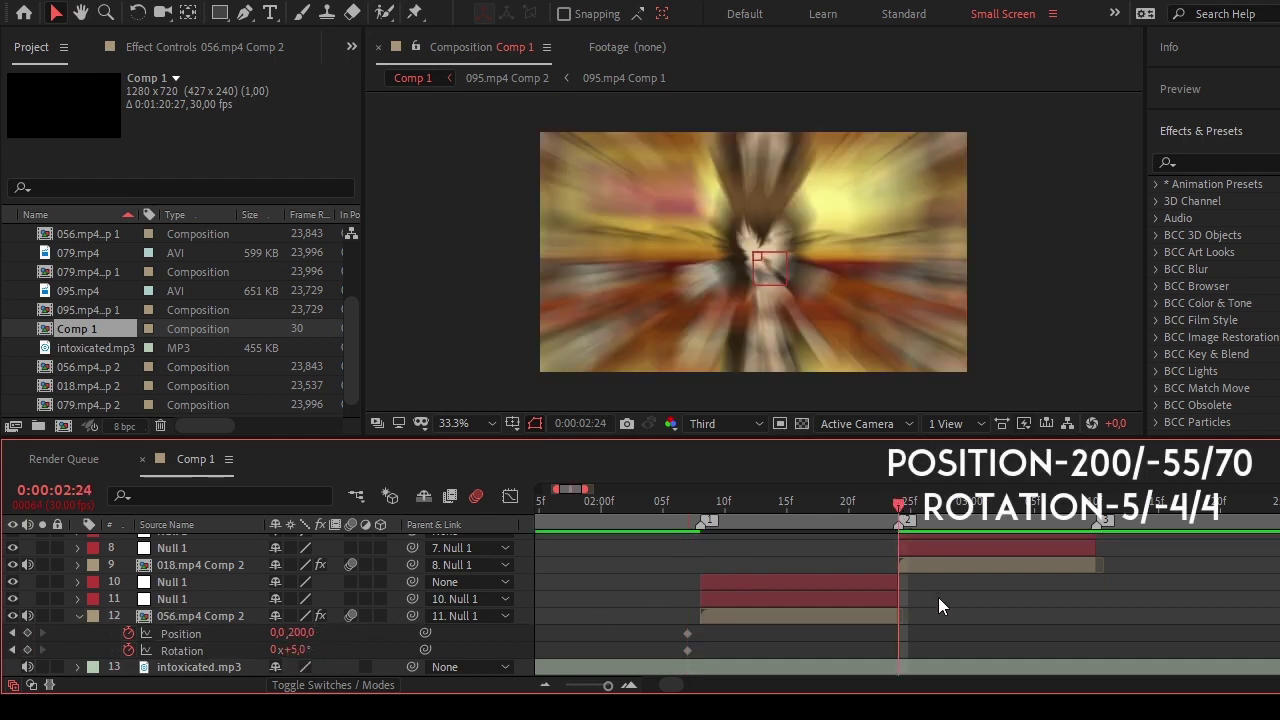
pyautogui.press('pageup')
pyautogui.press('pageup')
pyautogui.press('pageup')
pyautogui.press('pageup')
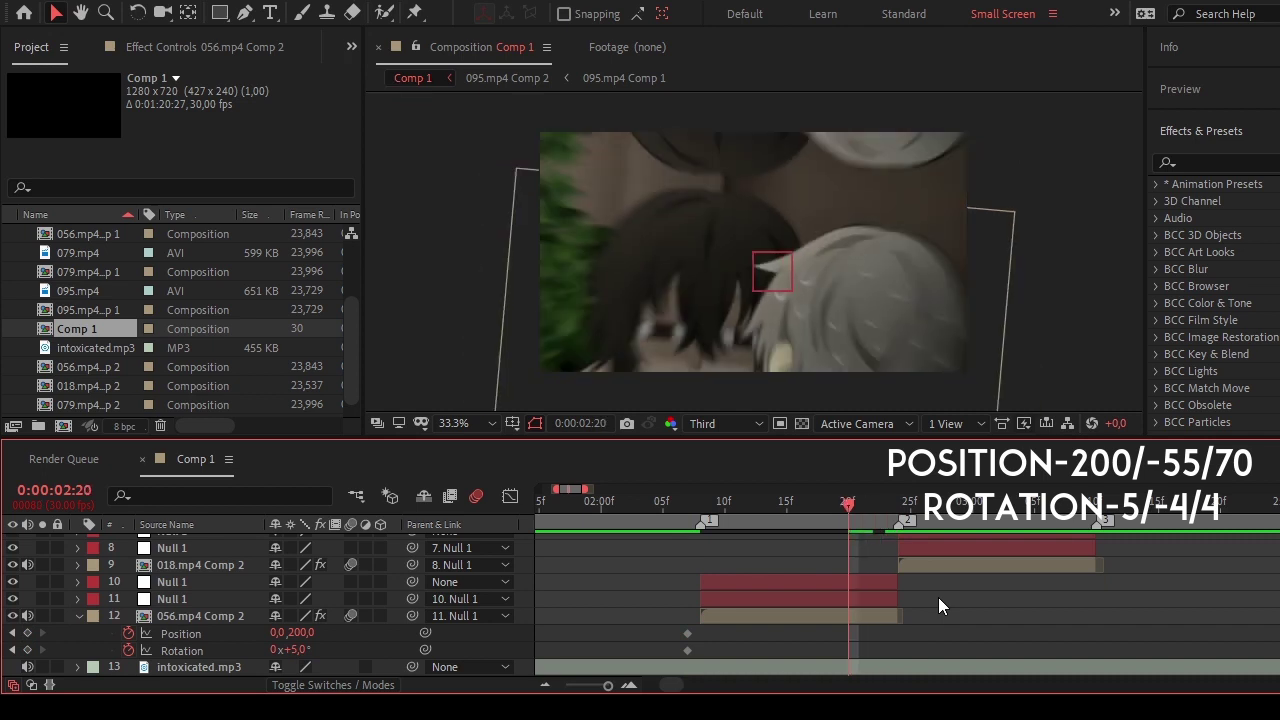
pyautogui.click(302, 633)
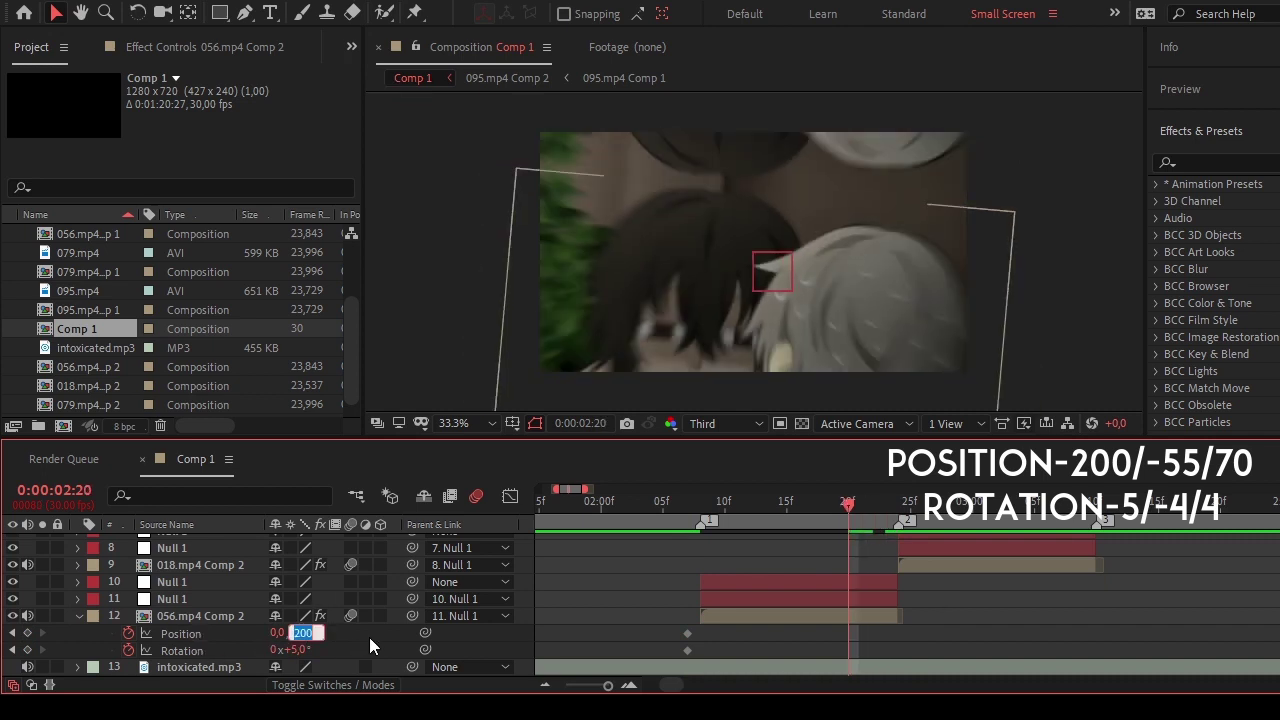
pyautogui.write('-55')
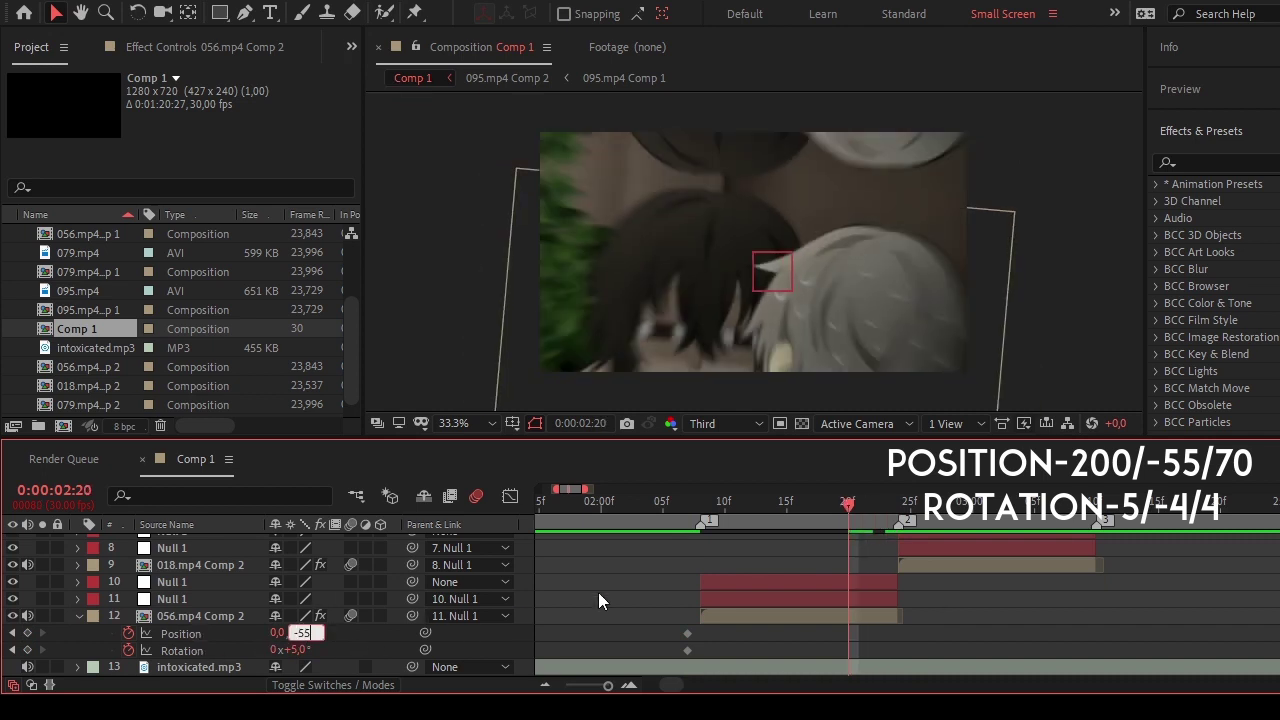
pyautogui.moveTo(848, 508); pyautogui.dragTo(838, 508)
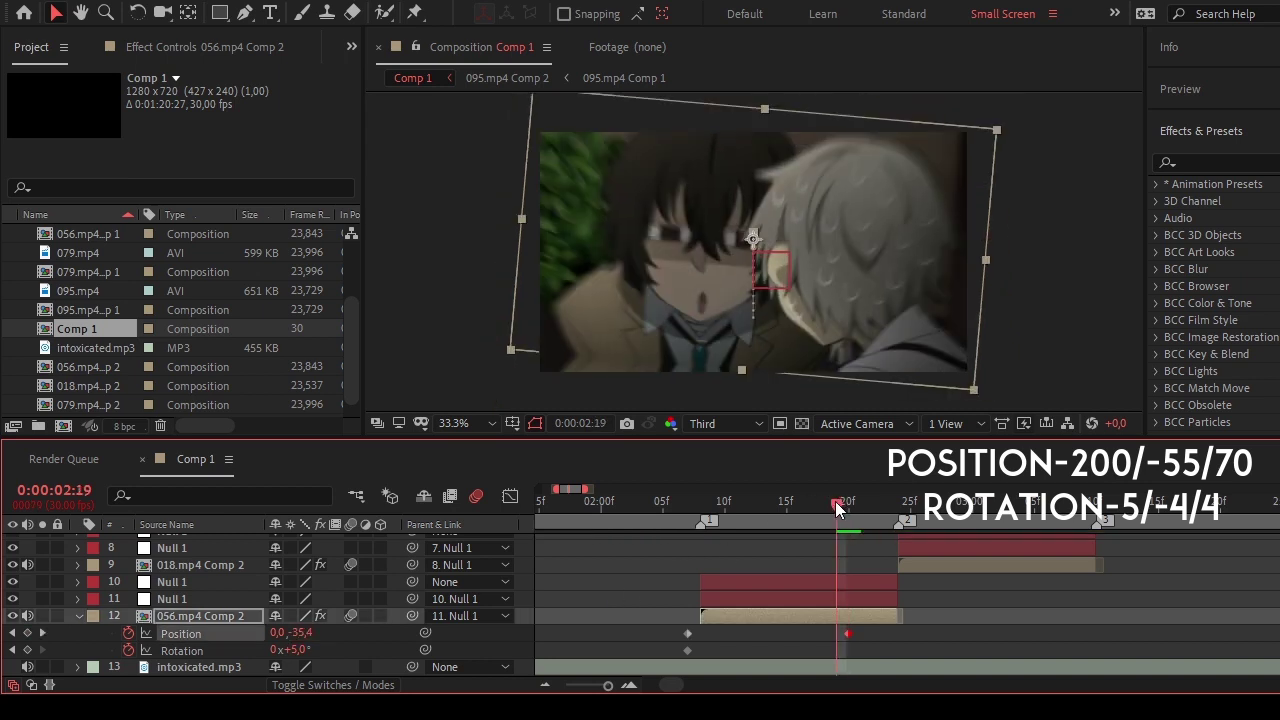
pyautogui.click(297, 649)
pyautogui.write('-4')
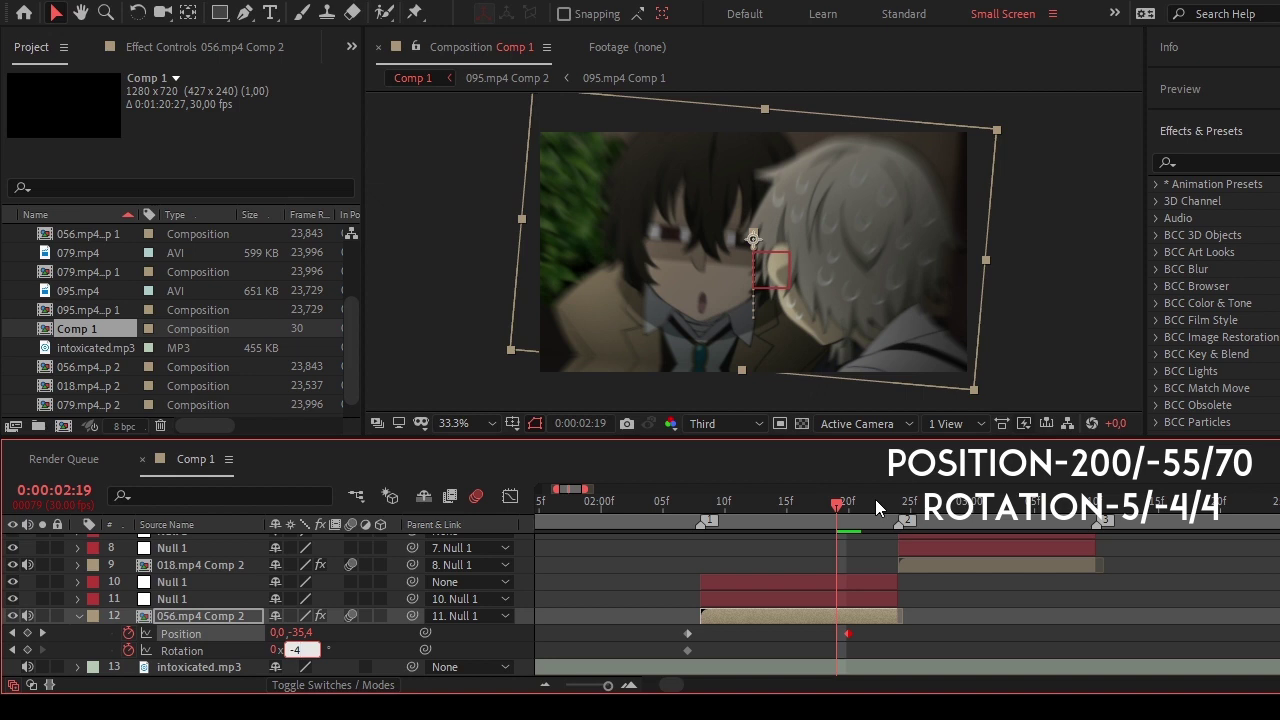
pyautogui.moveTo(875, 508); pyautogui.dragTo(836, 529)
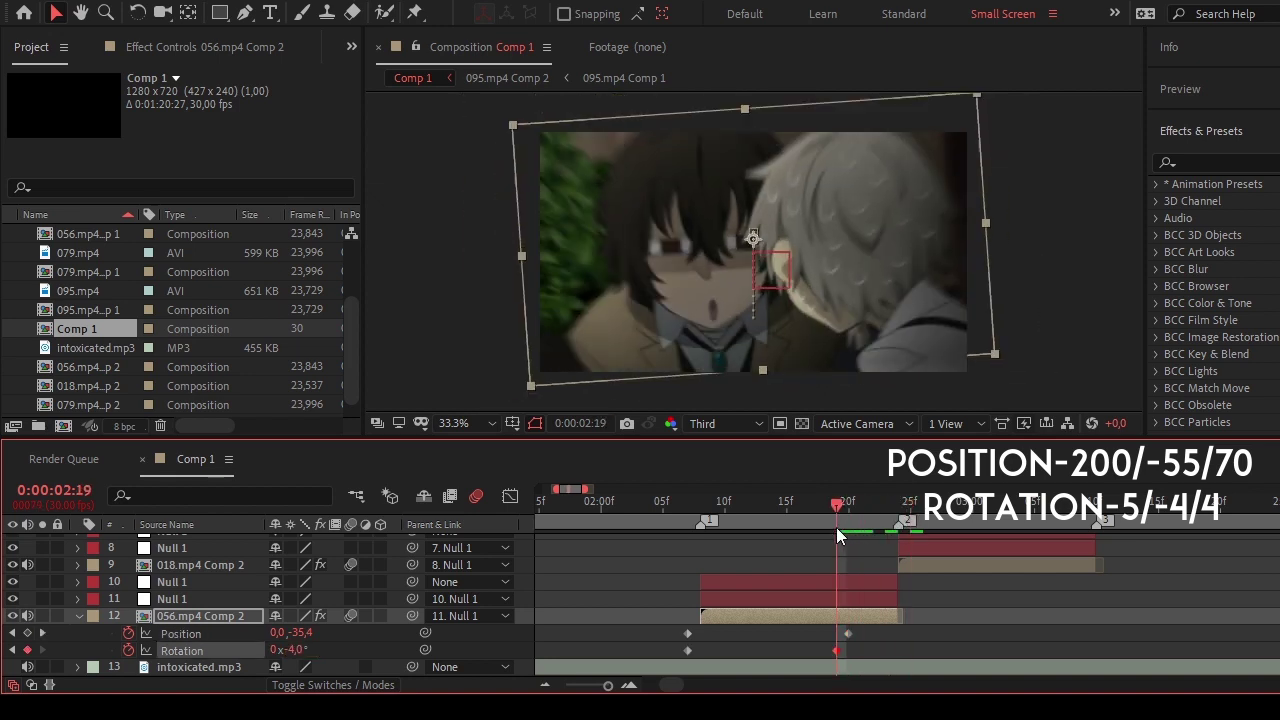
# Preview the shake, then key Position Y 70 and Rotation 4° at 3:03.
pyautogui.press('space')
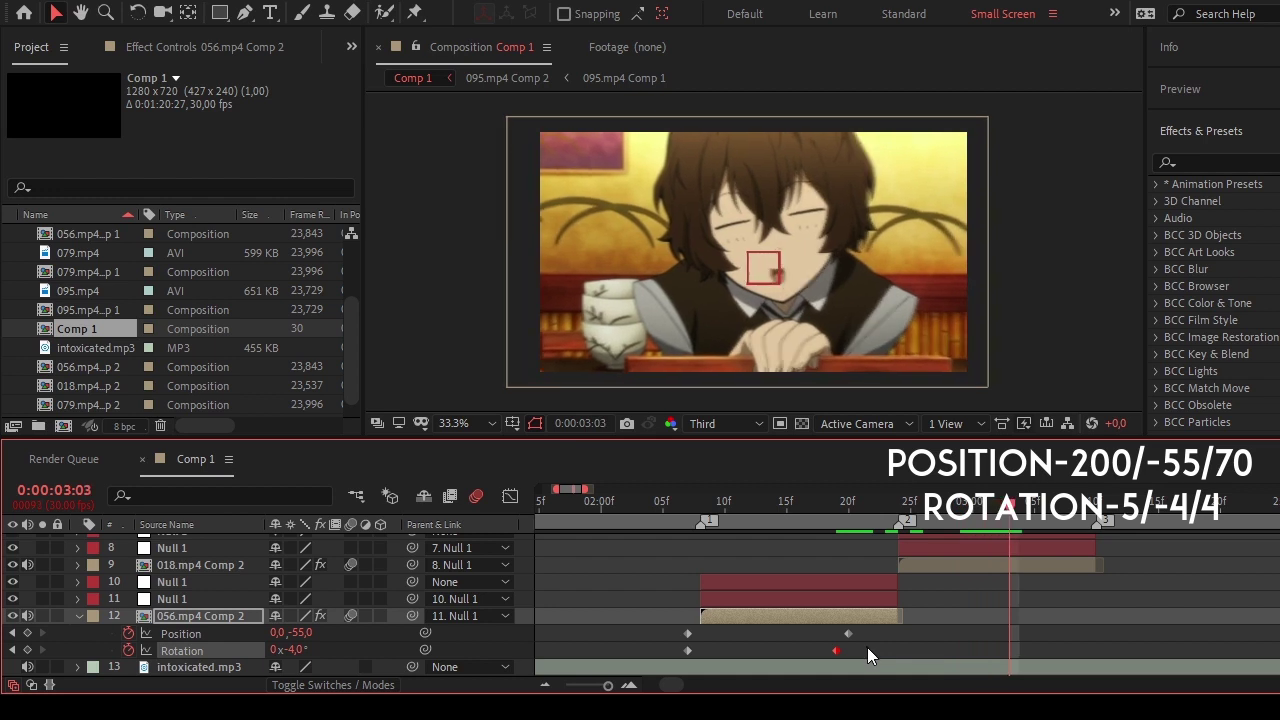
pyautogui.click(301, 633)
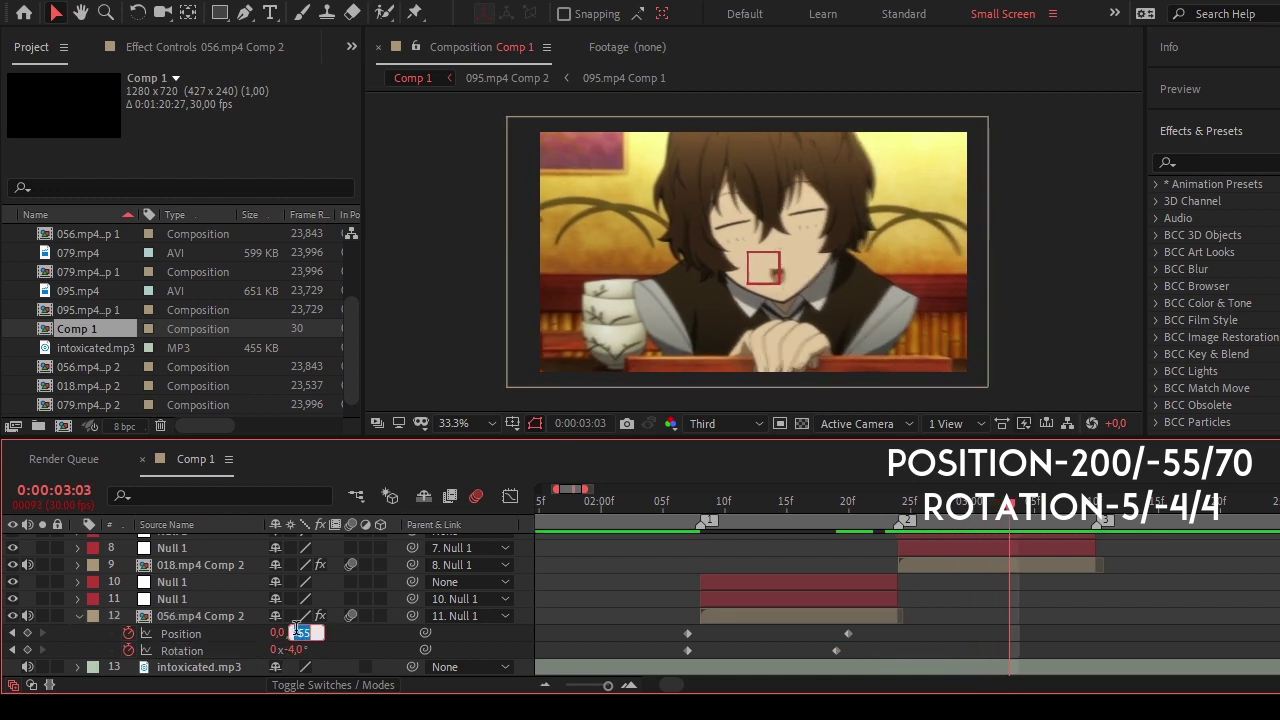
pyautogui.write('70')
pyautogui.click(287, 650)
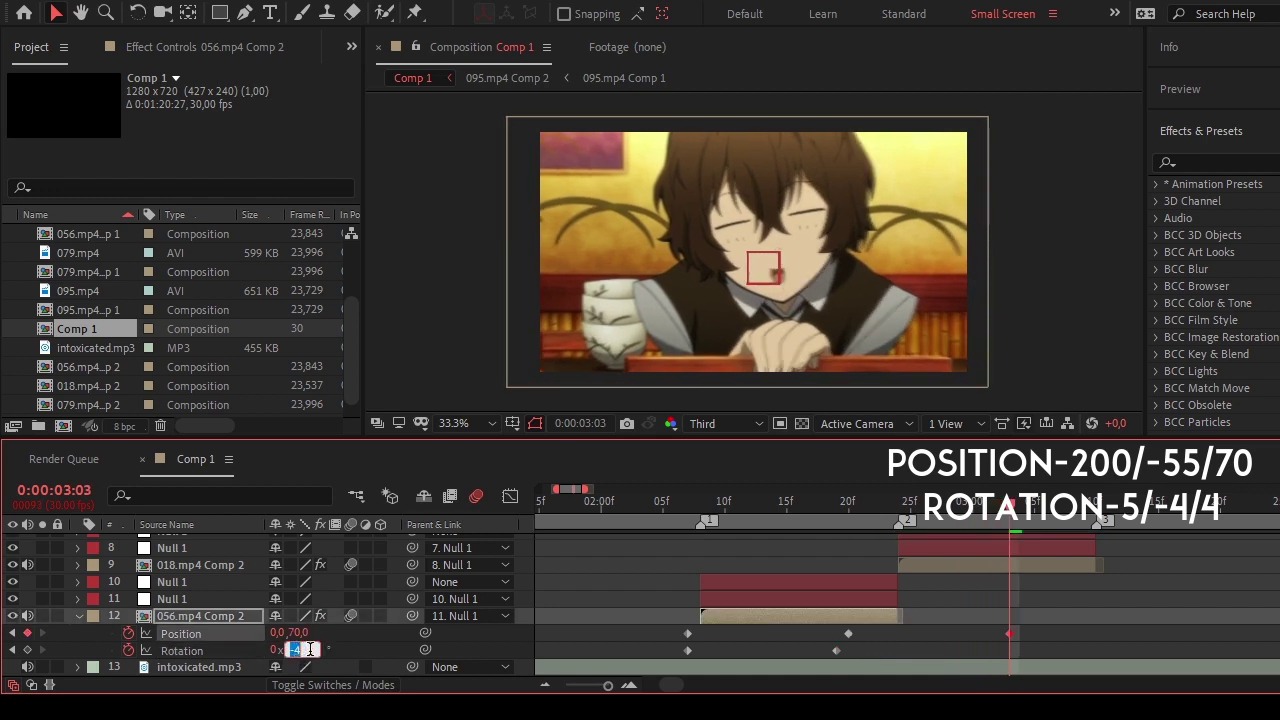
pyautogui.write('4')
pyautogui.press('Return')
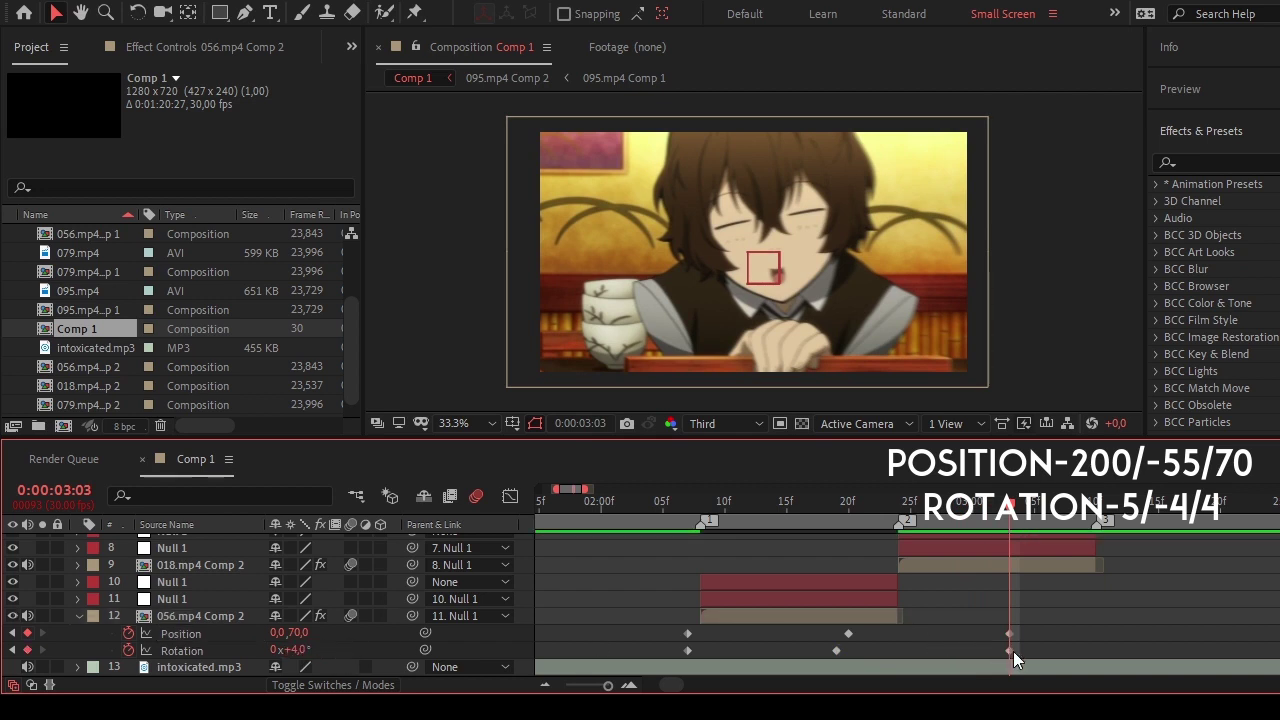
# Select all Position and Rotation keyframes and apply Easy Ease.
pyautogui.click(1009, 651)
pyautogui.moveTo(1036, 626); pyautogui.dragTo(675, 665)
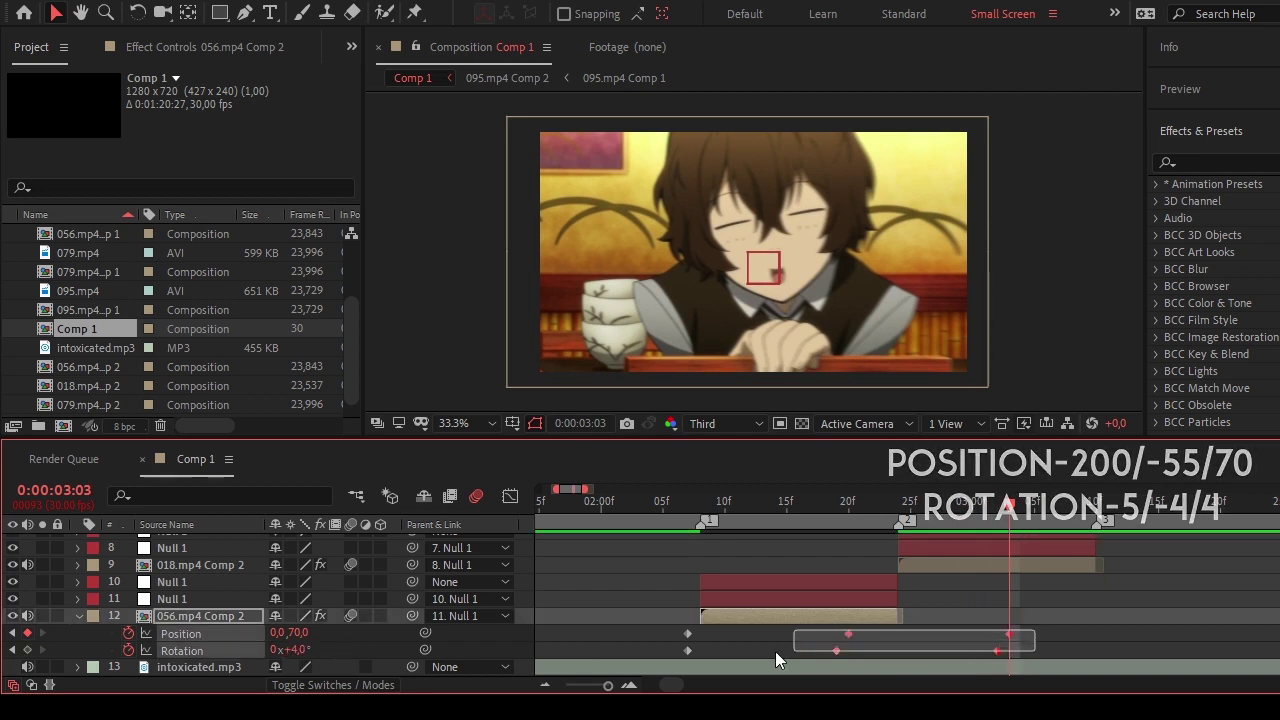
pyautogui.press('F9')
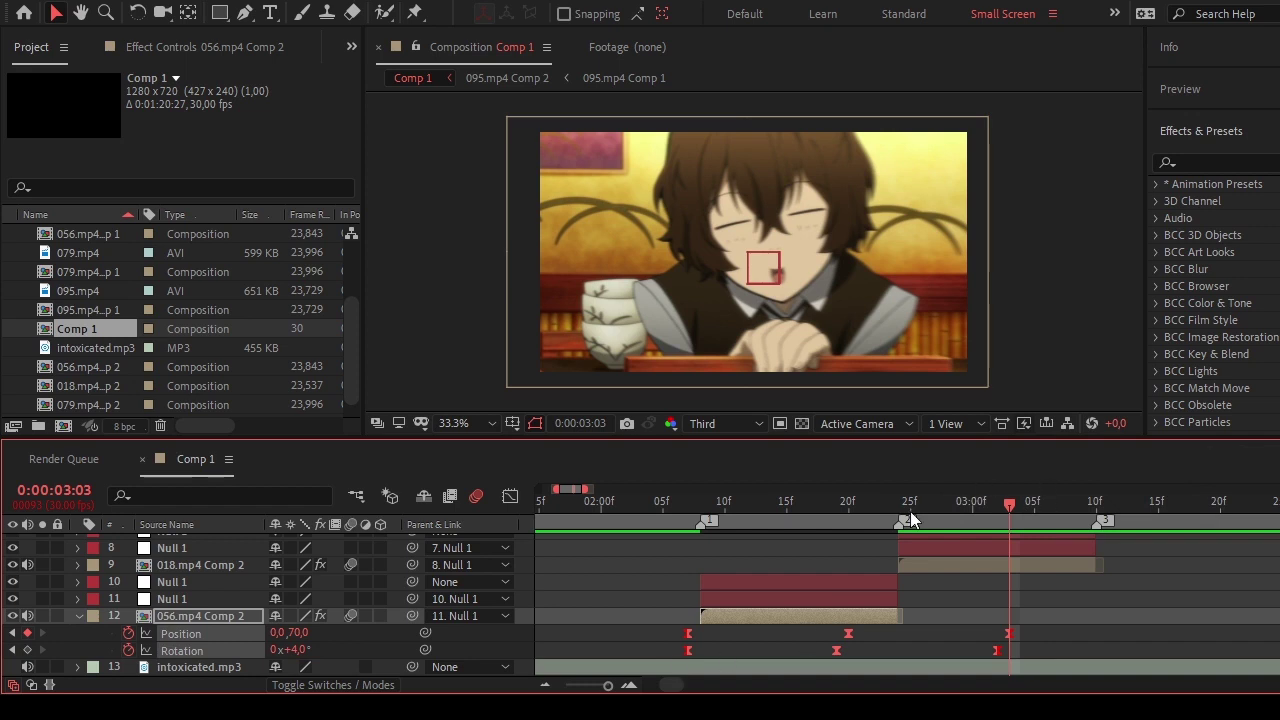
pyautogui.click(885, 506)
# Review the keyframes of 018.mp4 Comp 2 and 079.mp4 Comp 2, previewing the 079 shake.
pyautogui.click(926, 570)
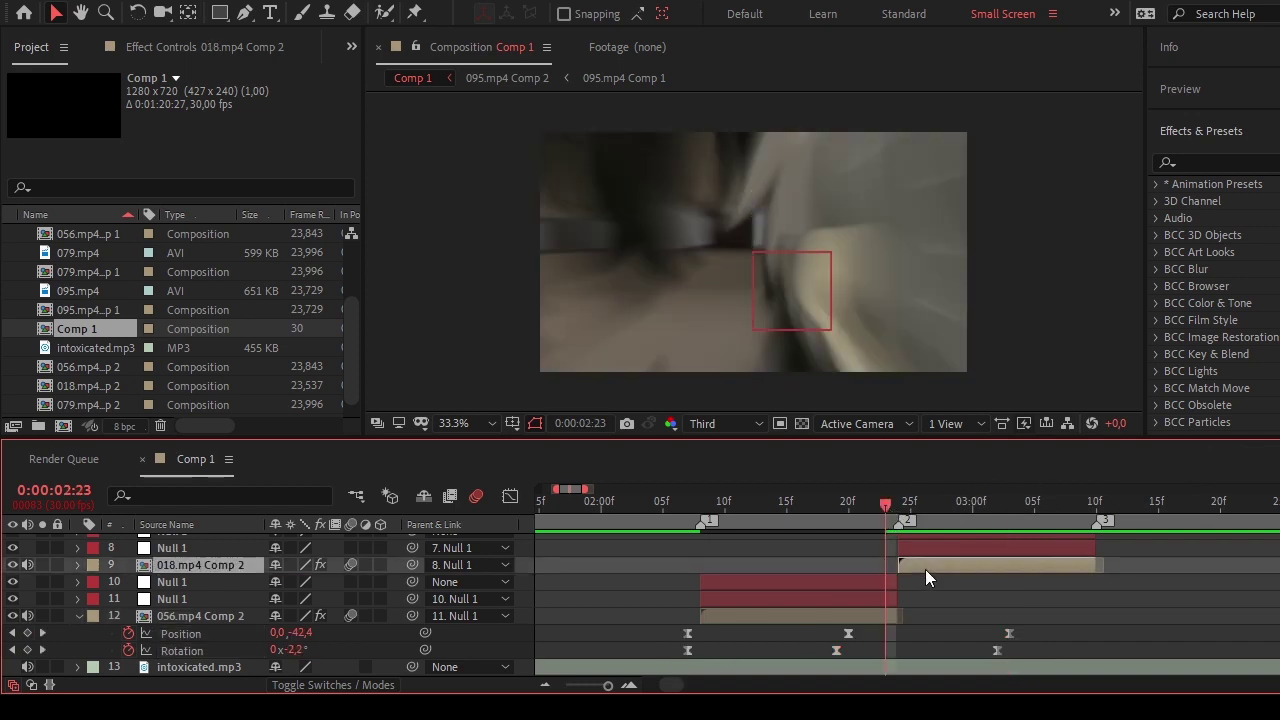
pyautogui.press('u')
pyautogui.press('u')
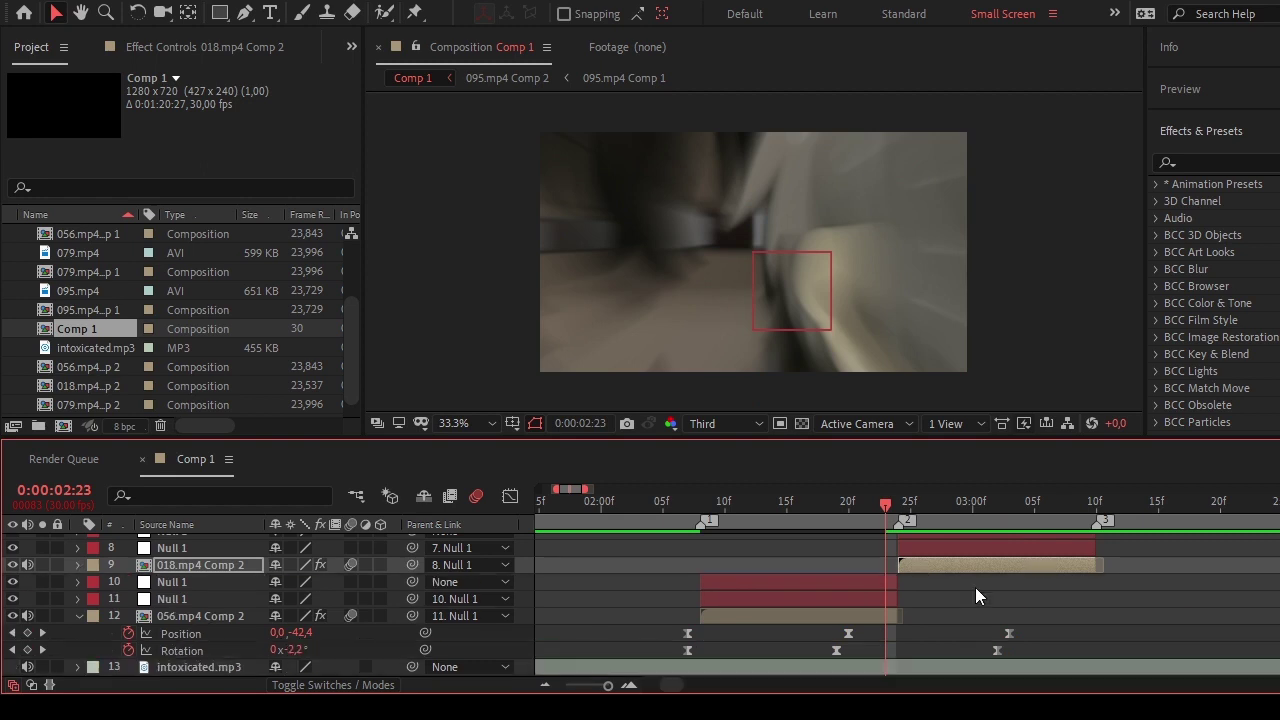
pyautogui.scroll(5, 1049, 574)
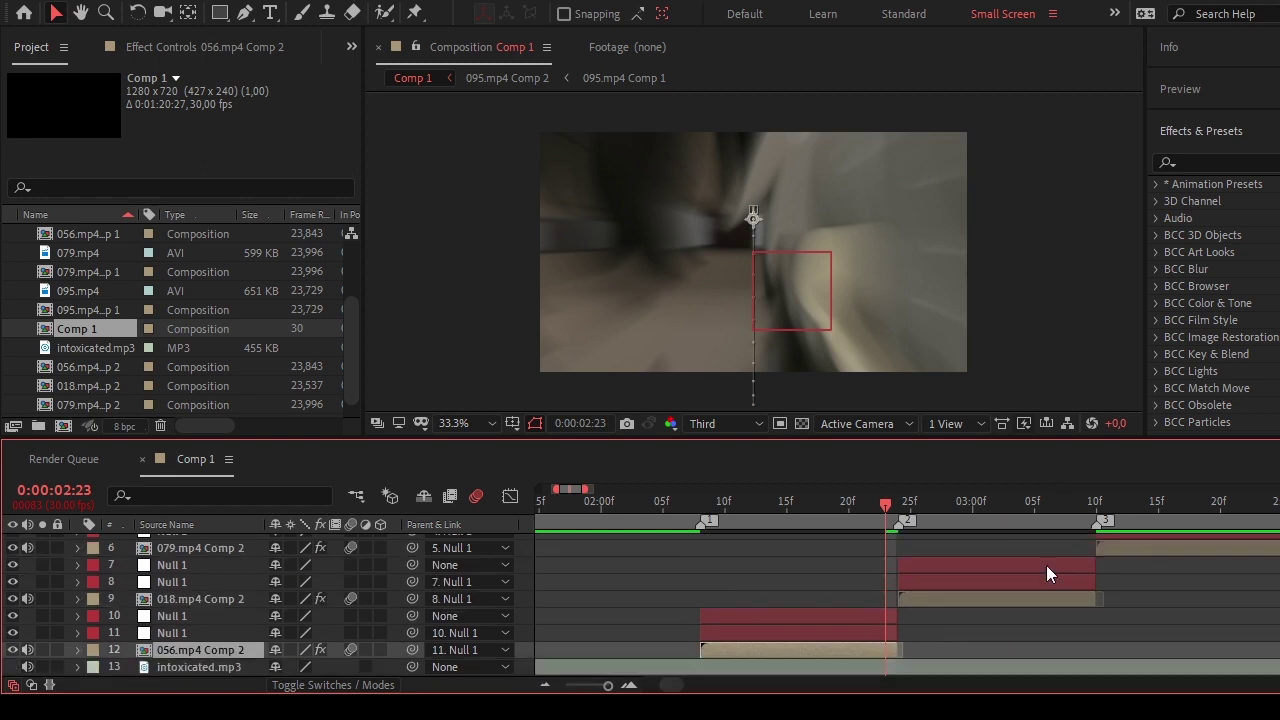
pyautogui.click(1088, 506)
pyautogui.click(1110, 601)
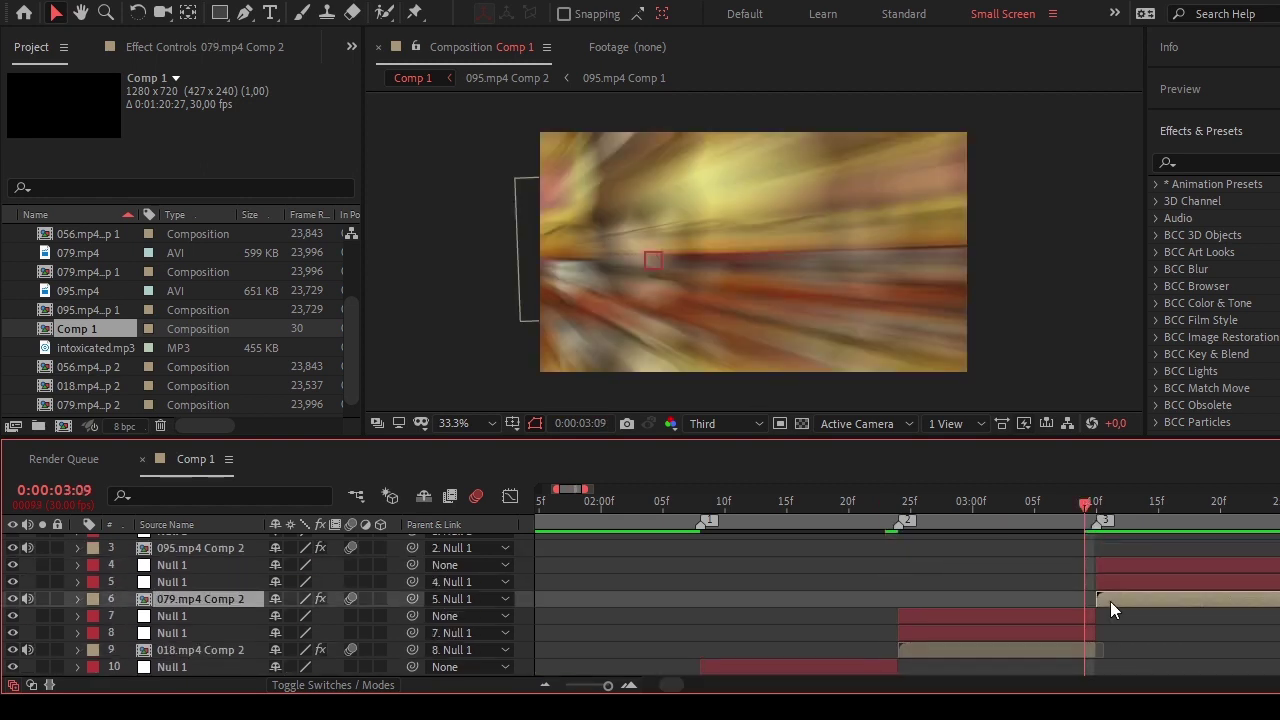
pyautogui.press('u')
pyautogui.click(1108, 506)
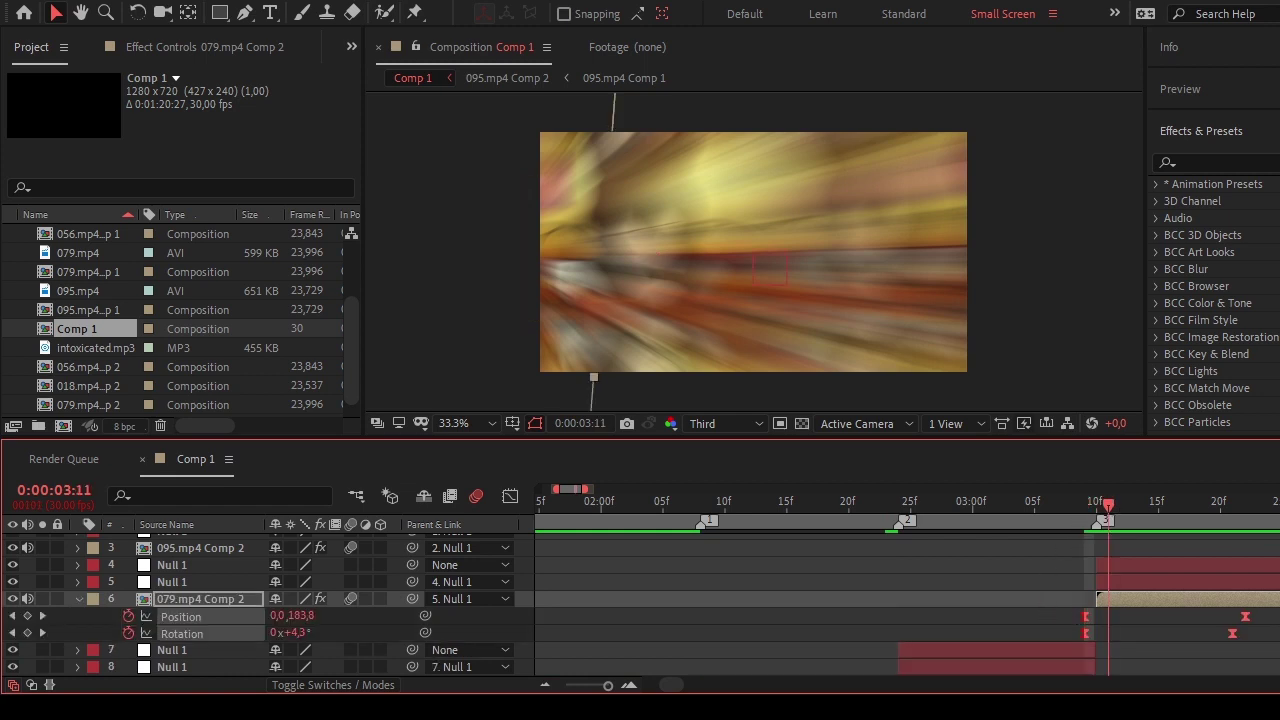
pyautogui.press('space')
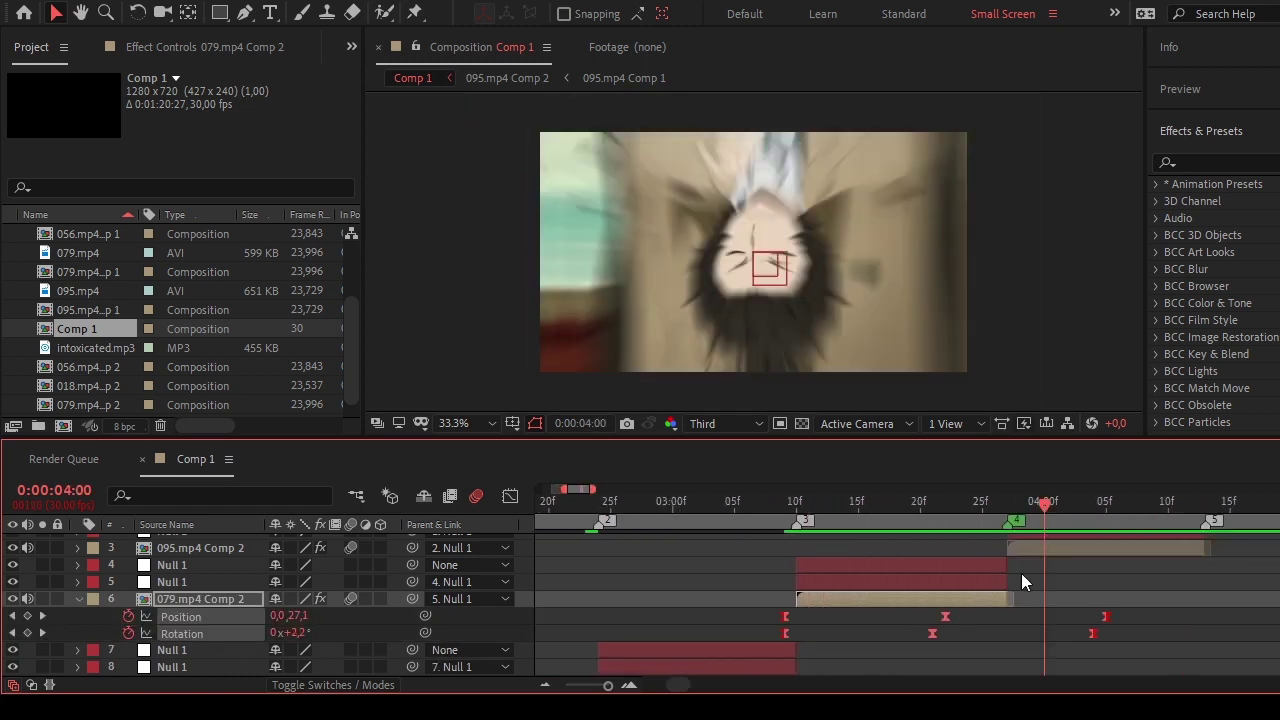
pyautogui.press('pageup')
pyautogui.press('pageup')
pyautogui.press('u')
# Check 095.mp4 Comp 2, stop the preview at 03:14, and zoom the timeline out fully.
pyautogui.click(993, 504)
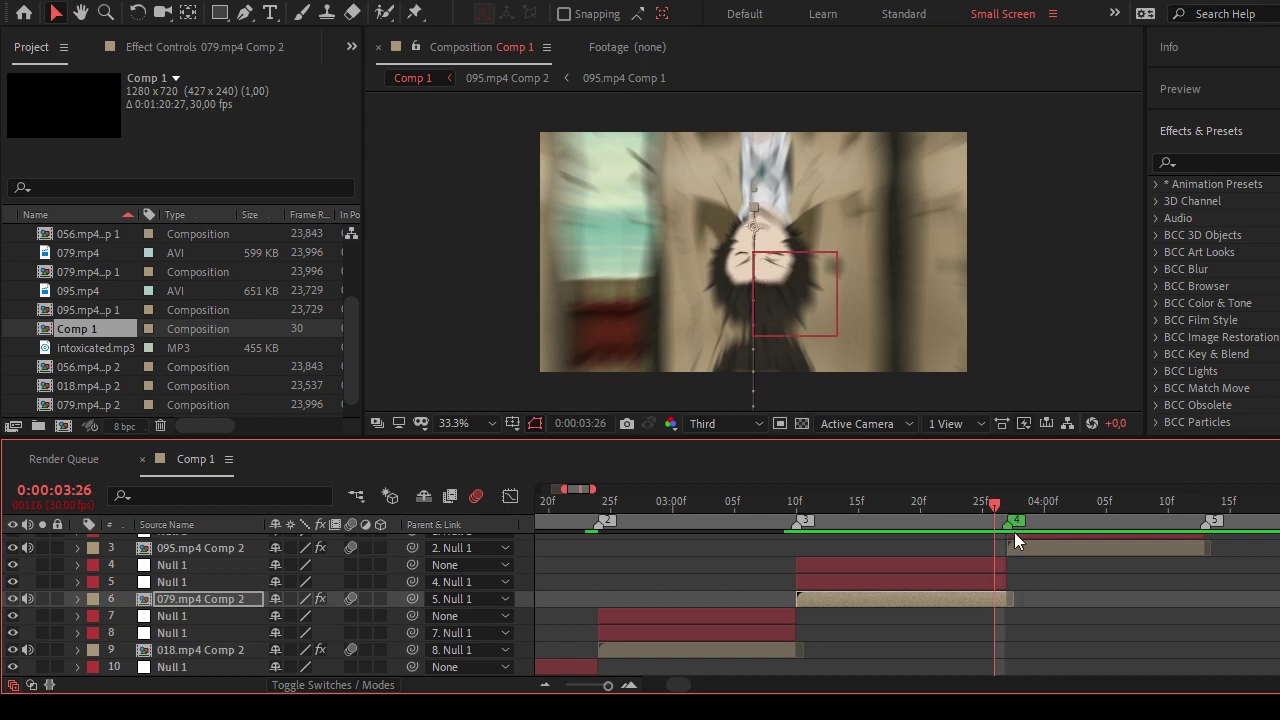
pyautogui.click(1029, 550)
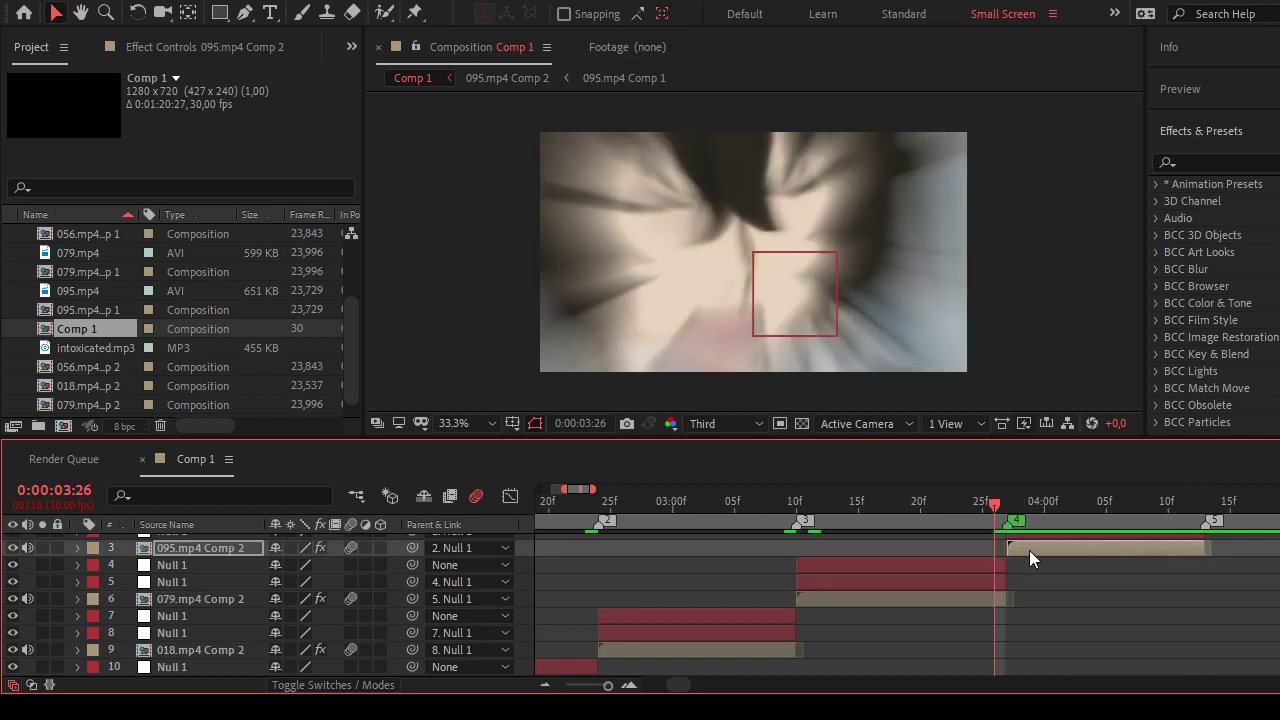
pyautogui.press('u')
pyautogui.press('u')
pyautogui.click(1100, 595)
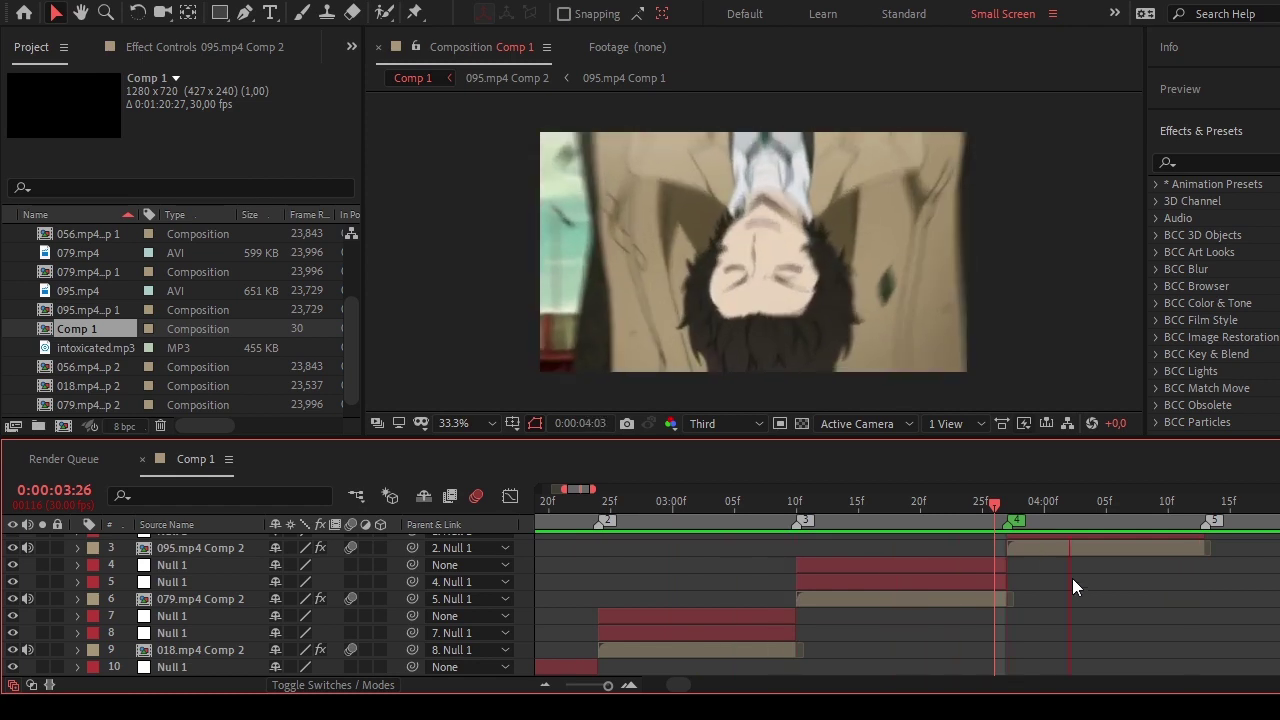
pyautogui.click(853, 515)
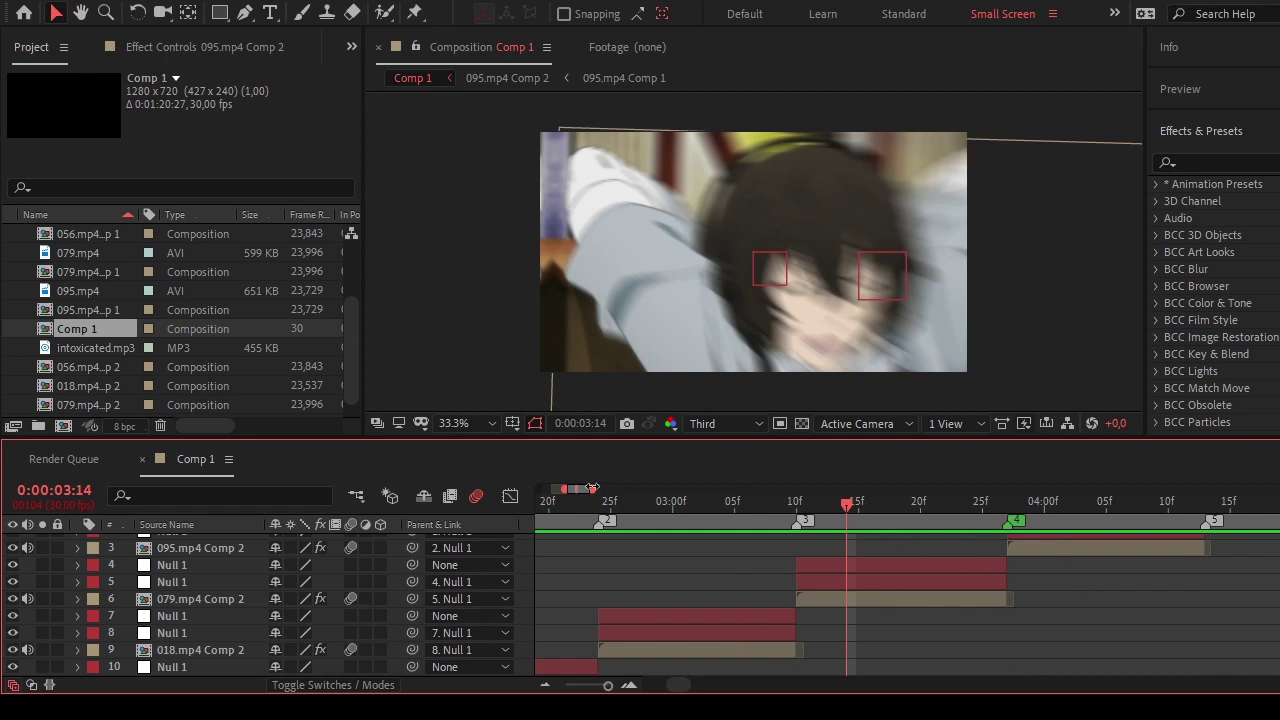
pyautogui.moveTo(593, 488); pyautogui.dragTo(600, 495)
# Select every layer in Comp 1 and pre-compose them into Pre-comp 1.
pyautogui.scroll(-2, 751, 640)
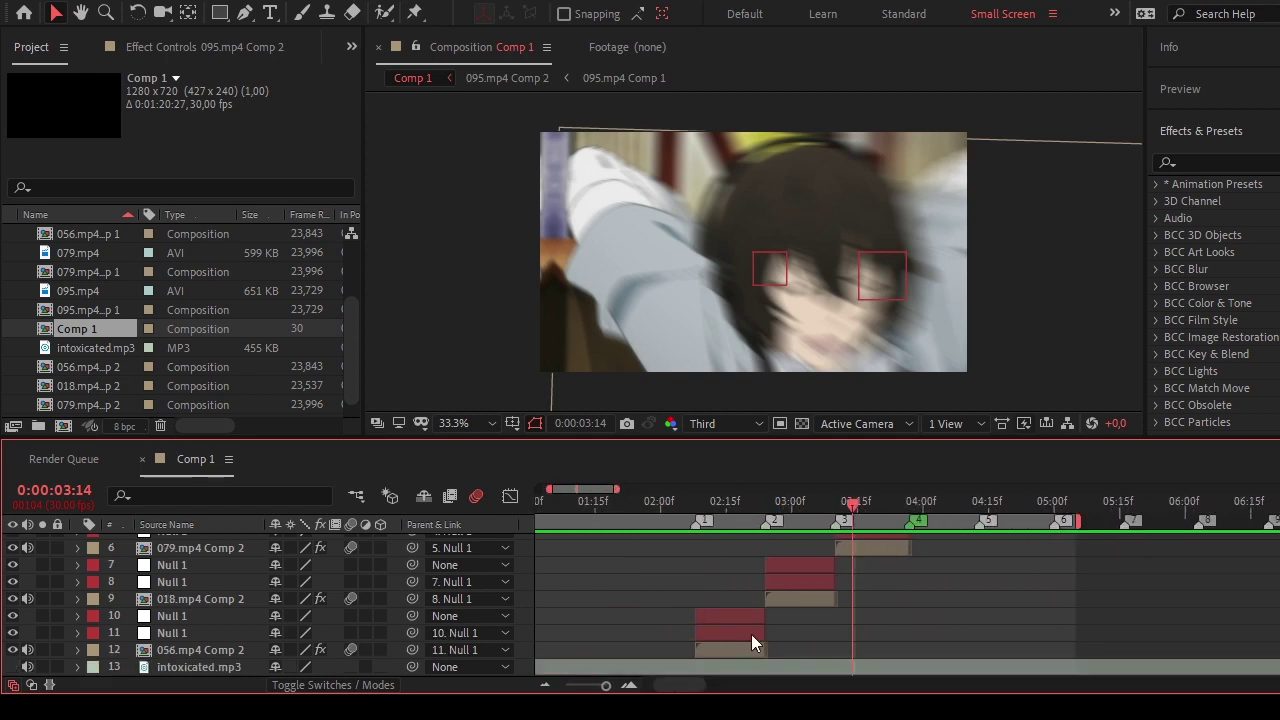
pyautogui.click(751, 646)
pyautogui.scroll(3, 914, 602)
pyautogui.hotkey('ctrl', 'a')
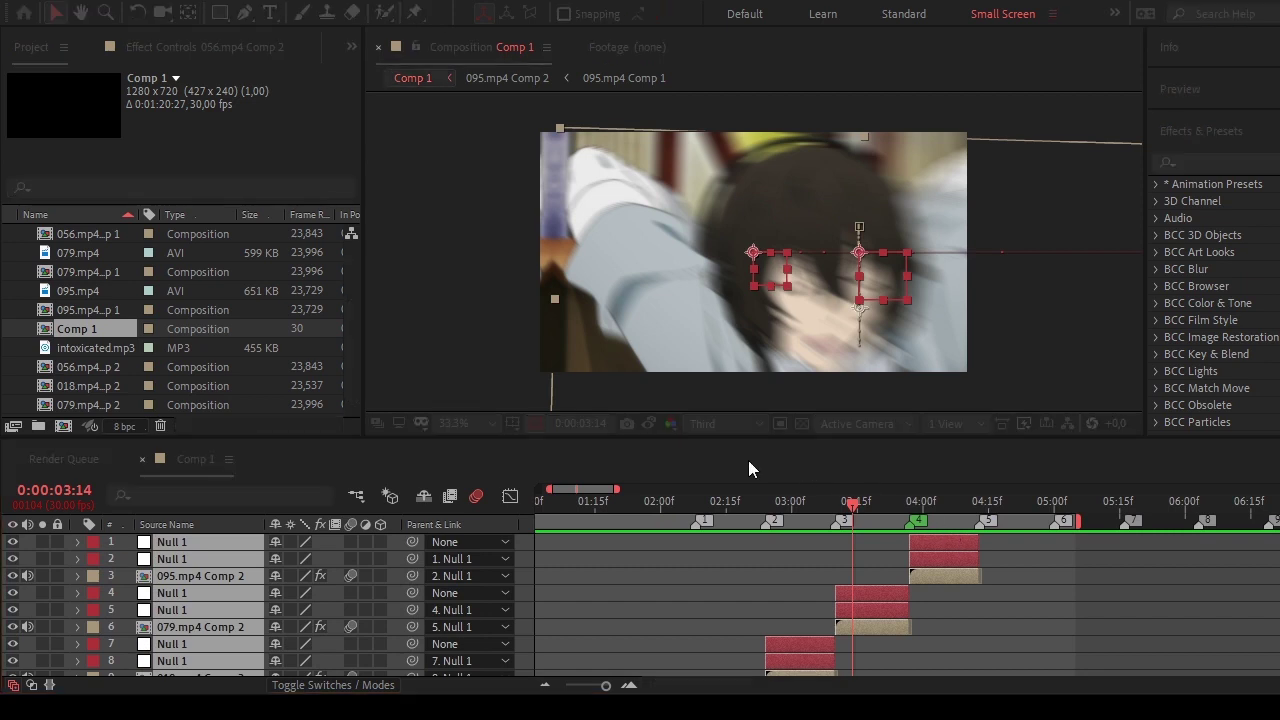
pyautogui.hotkey('ctrl', 'shift', 'c')
pyautogui.press('Return')
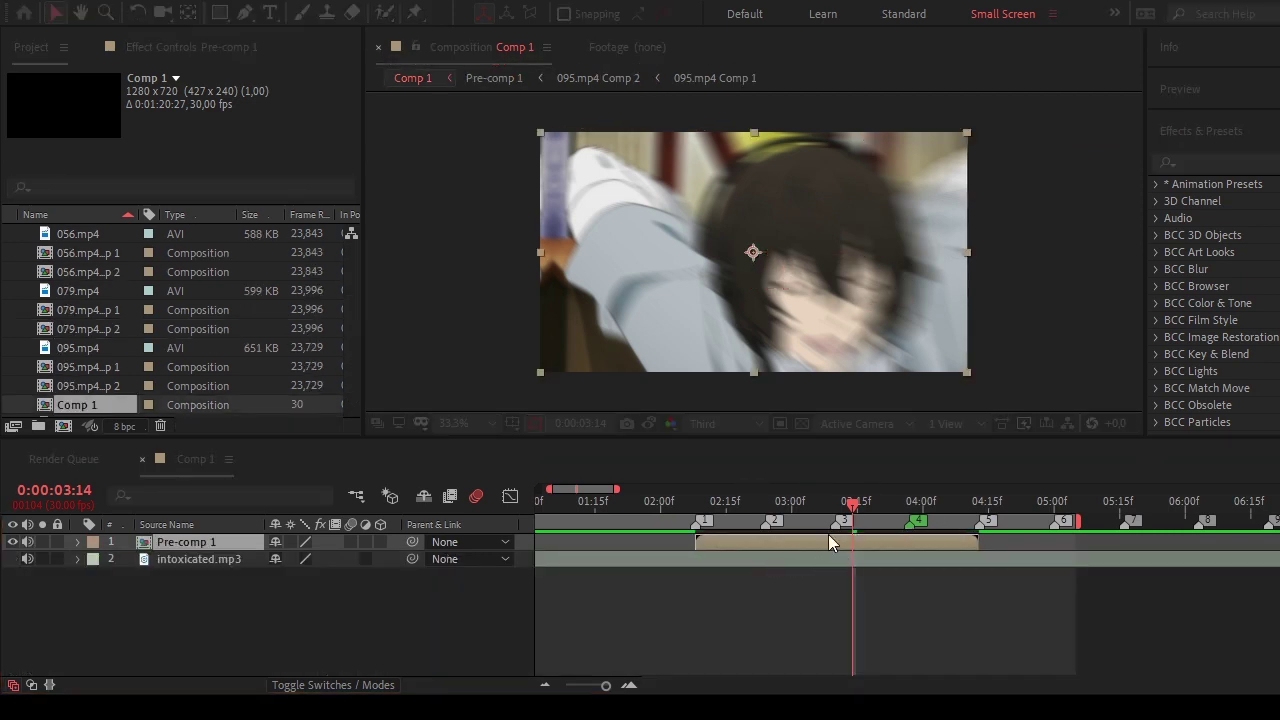
# Add Black Solid 1 and apply CC Jaws to it with Completion at 90%.
pyautogui.press('Return')
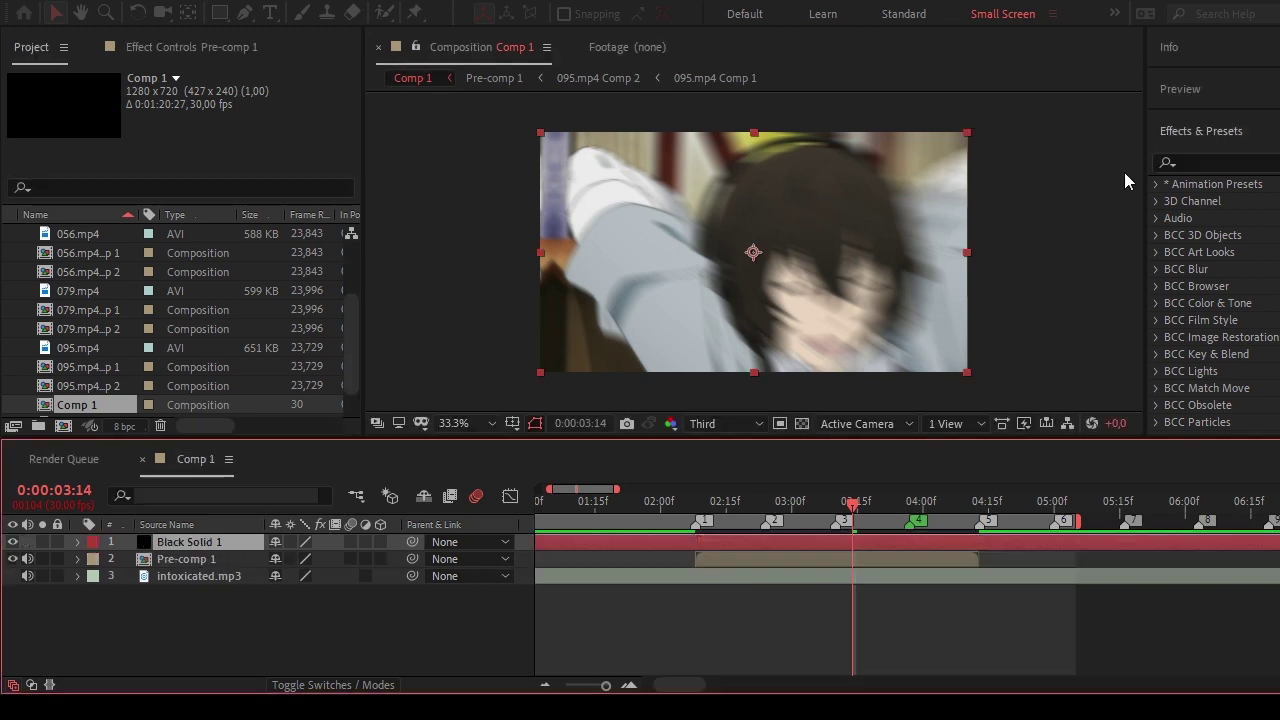
pyautogui.click(1222, 161)
pyautogui.write('cc jaw')
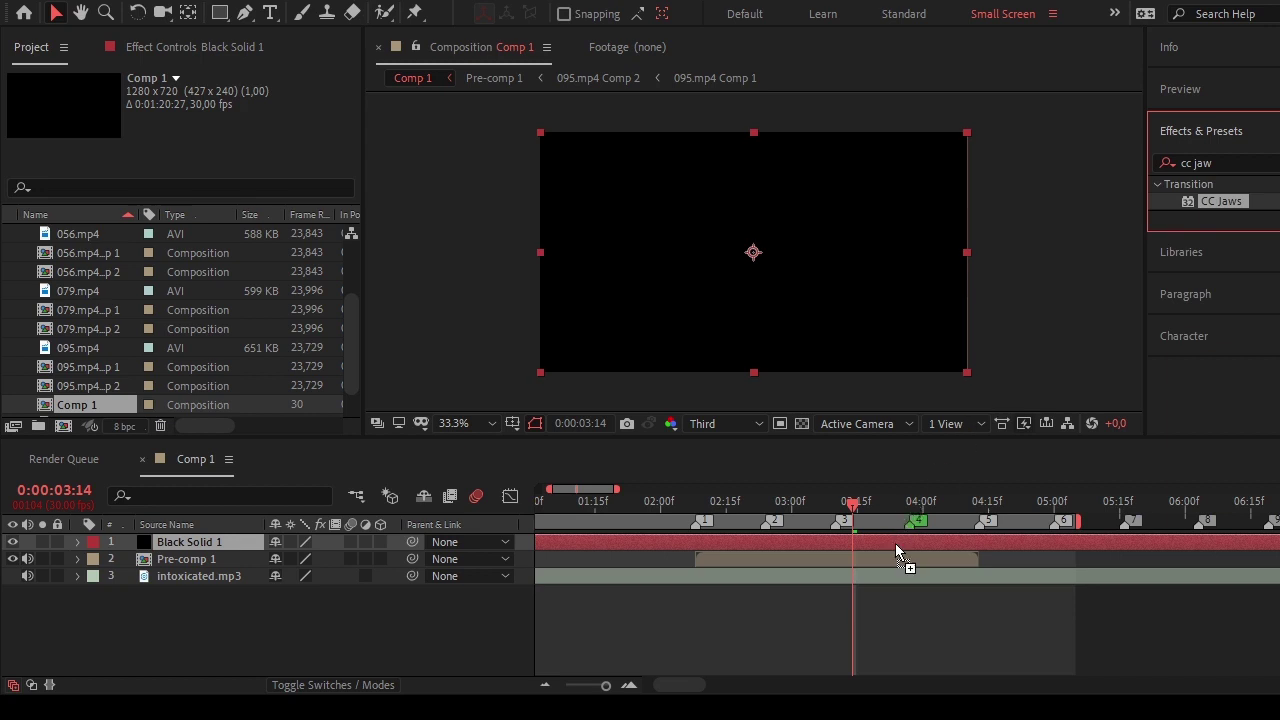
pyautogui.moveTo(1218, 203); pyautogui.dragTo(900, 543)
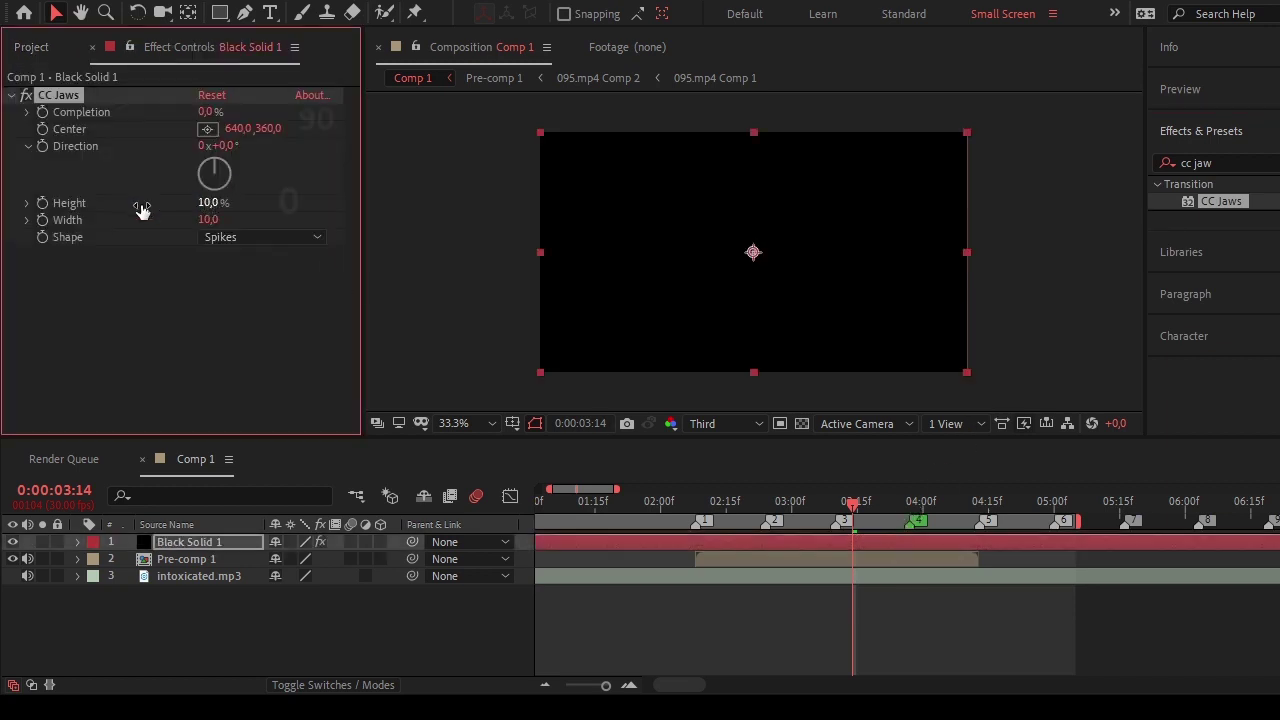
pyautogui.click(206, 112)
pyautogui.write('90')
pyautogui.press('Return')
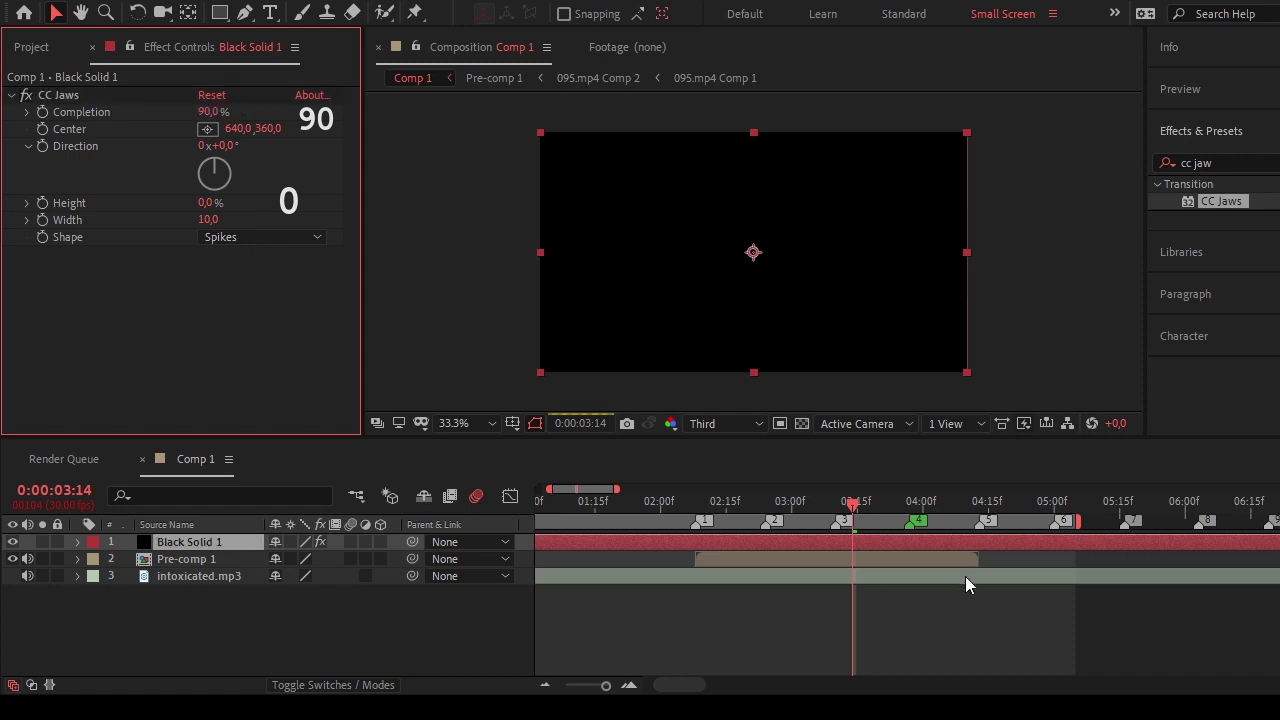
pyautogui.click(917, 562)
# Add adjustment layers and apply RSMB Pro to Adjustment Layer 1 with Blur Amt 1.
pyautogui.hotkey('ctrl', 'alt', 'y')
pyautogui.hotkey('ctrl', 'alt', 'y')
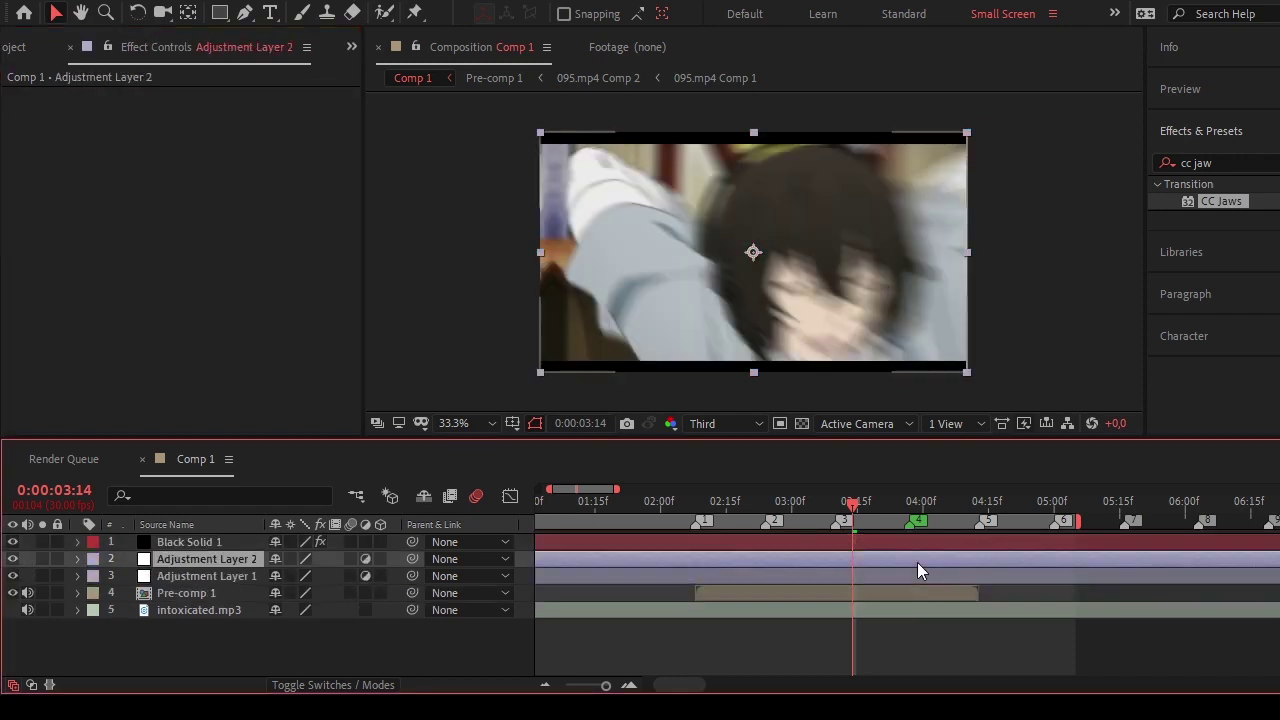
pyautogui.click(1216, 162)
pyautogui.hotkey('ctrl', 'a')
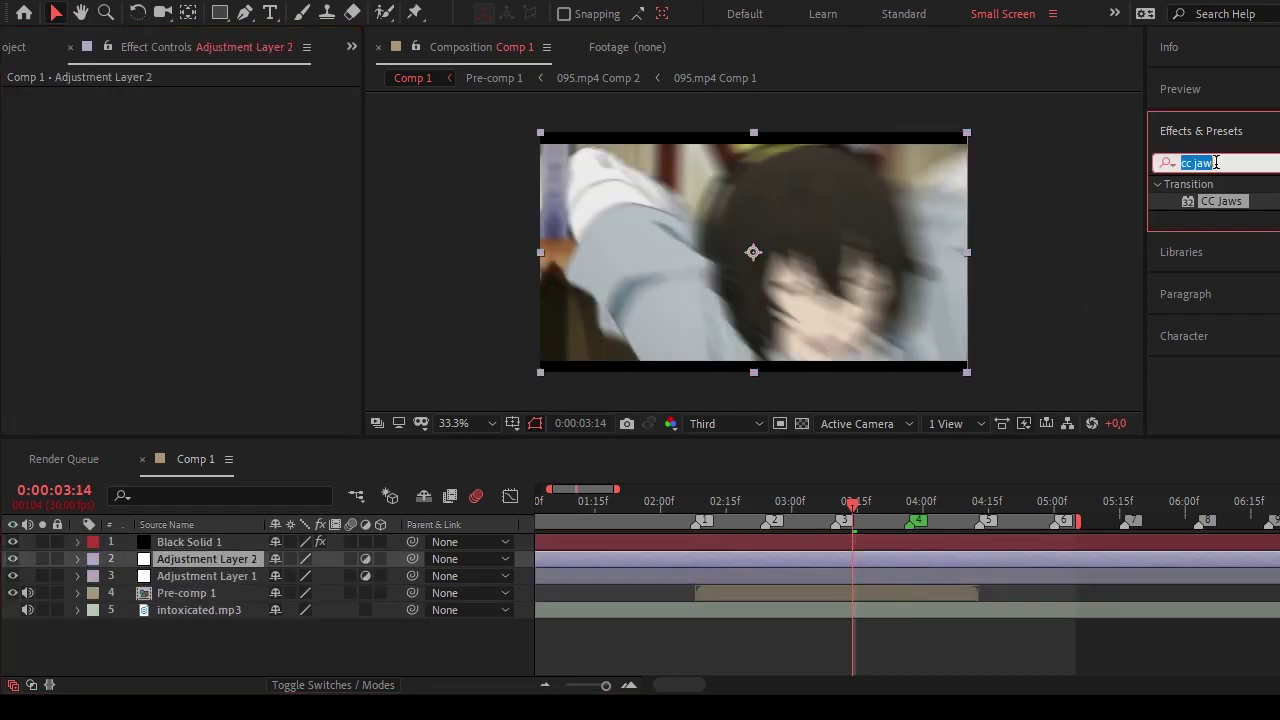
pyautogui.write('rsmb')
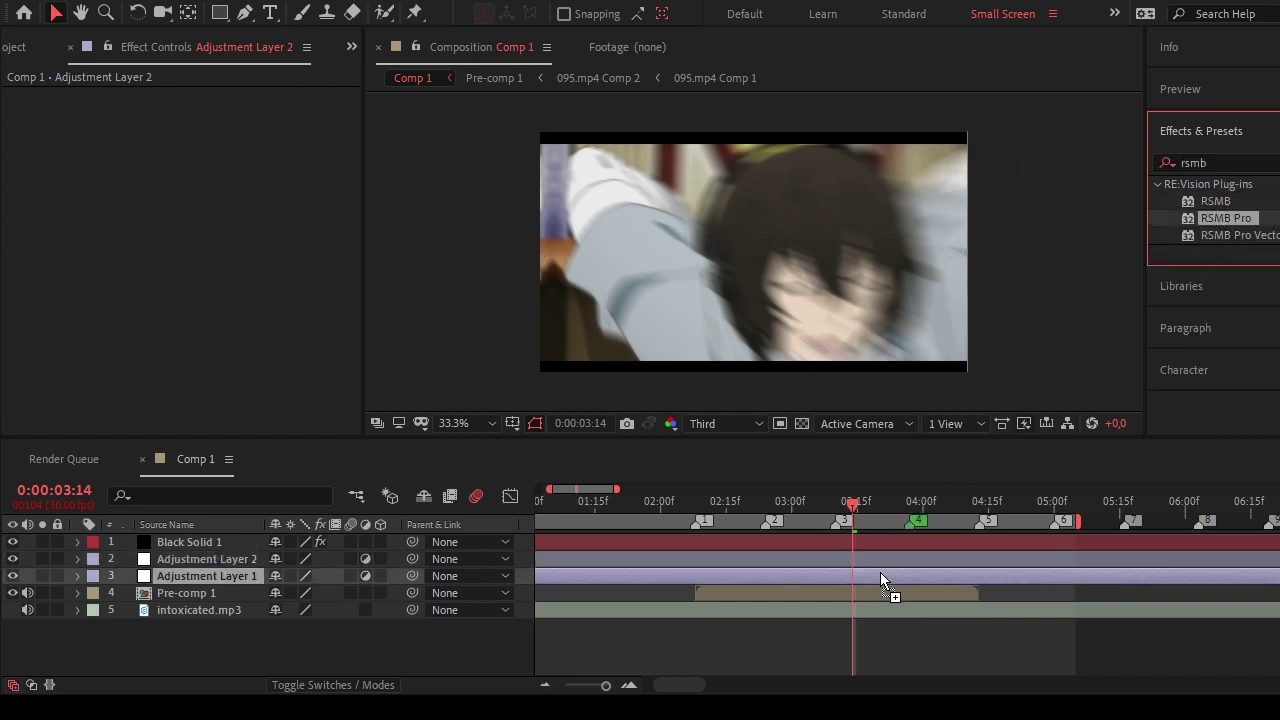
pyautogui.moveTo(1210, 216); pyautogui.dragTo(880, 572)
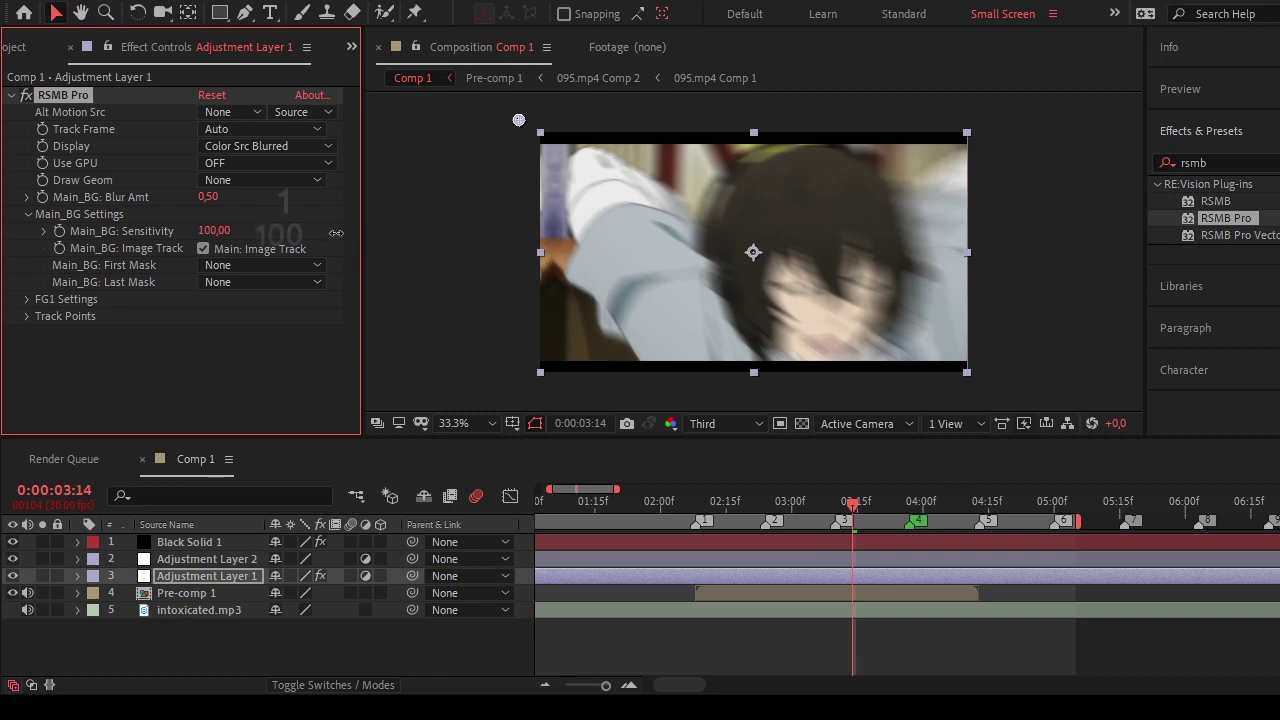
pyautogui.click(208, 196)
pyautogui.write('1')
pyautogui.press('Return')
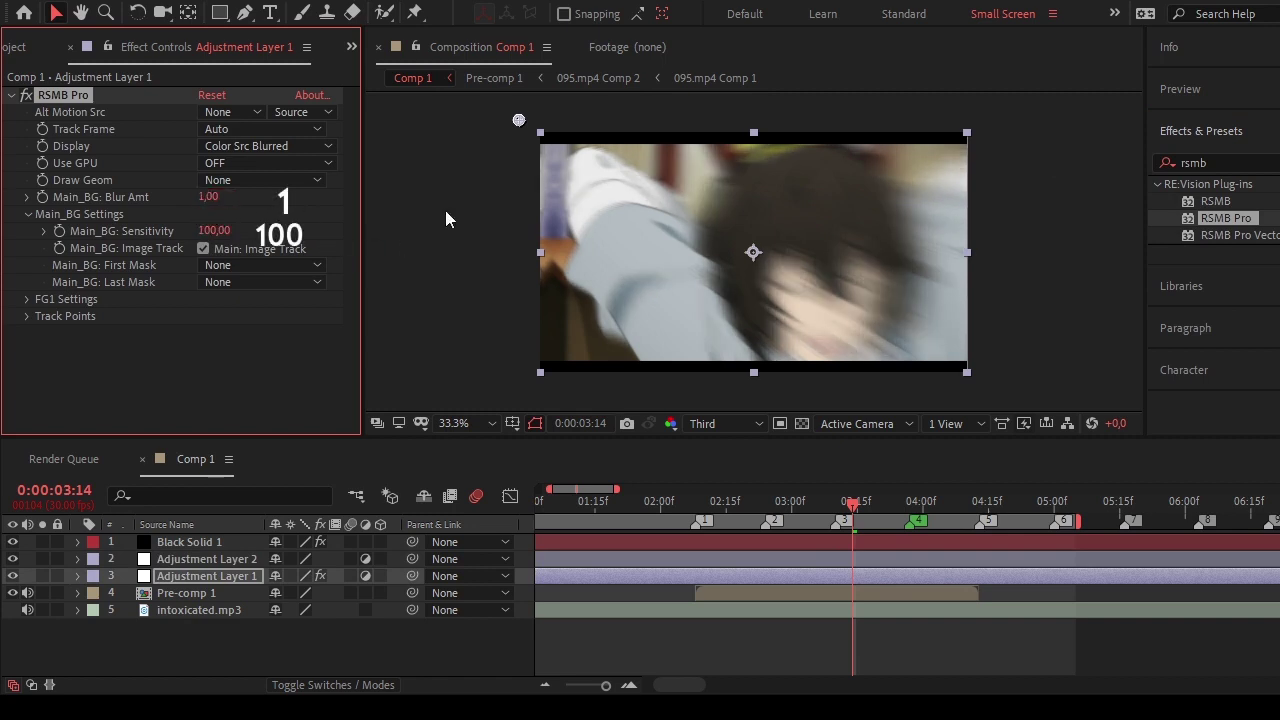
# Move the playhead to 02:19 and select the old effects search text for replacement.
pyautogui.click(1227, 162)
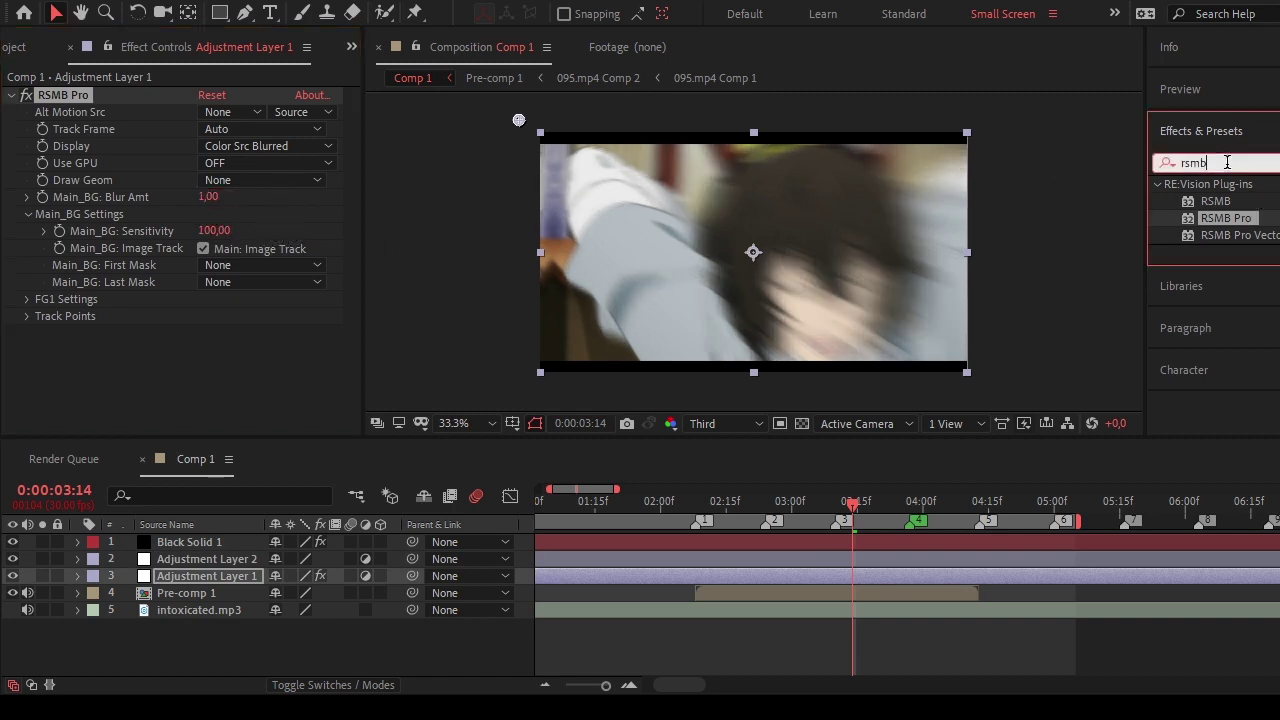
pyautogui.click(806, 501)
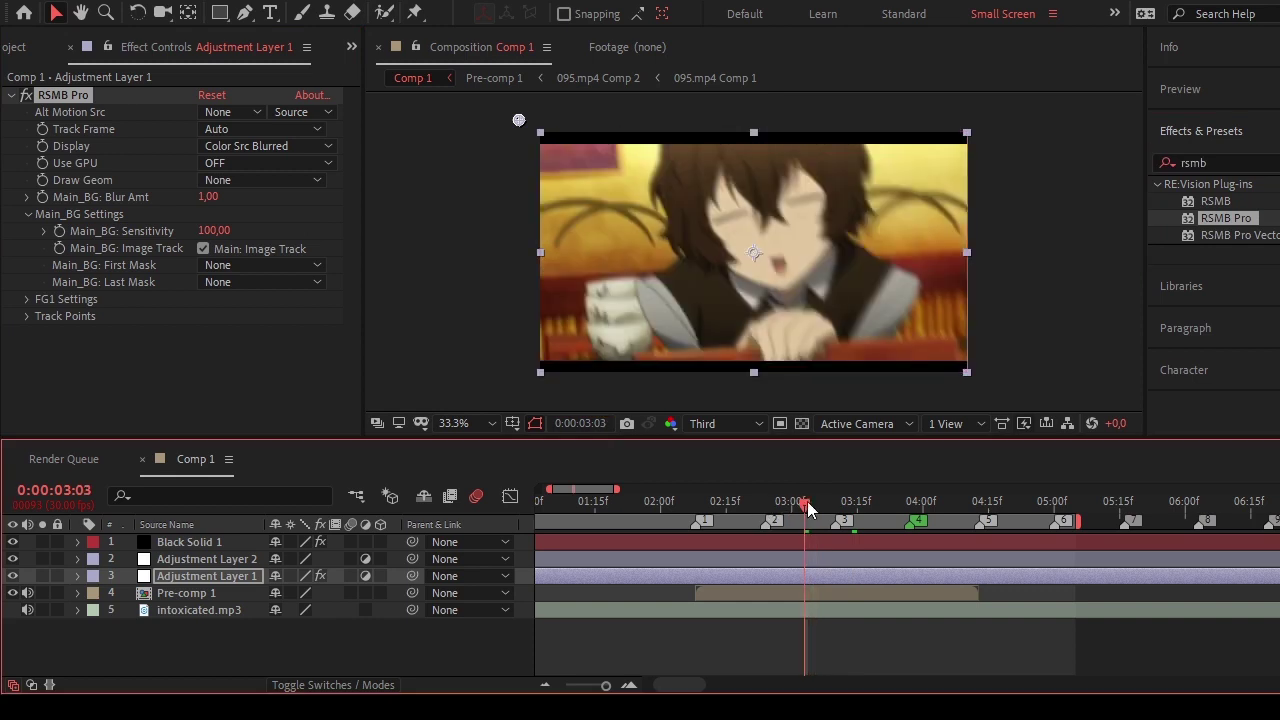
pyautogui.moveTo(808, 508); pyautogui.dragTo(800, 510)
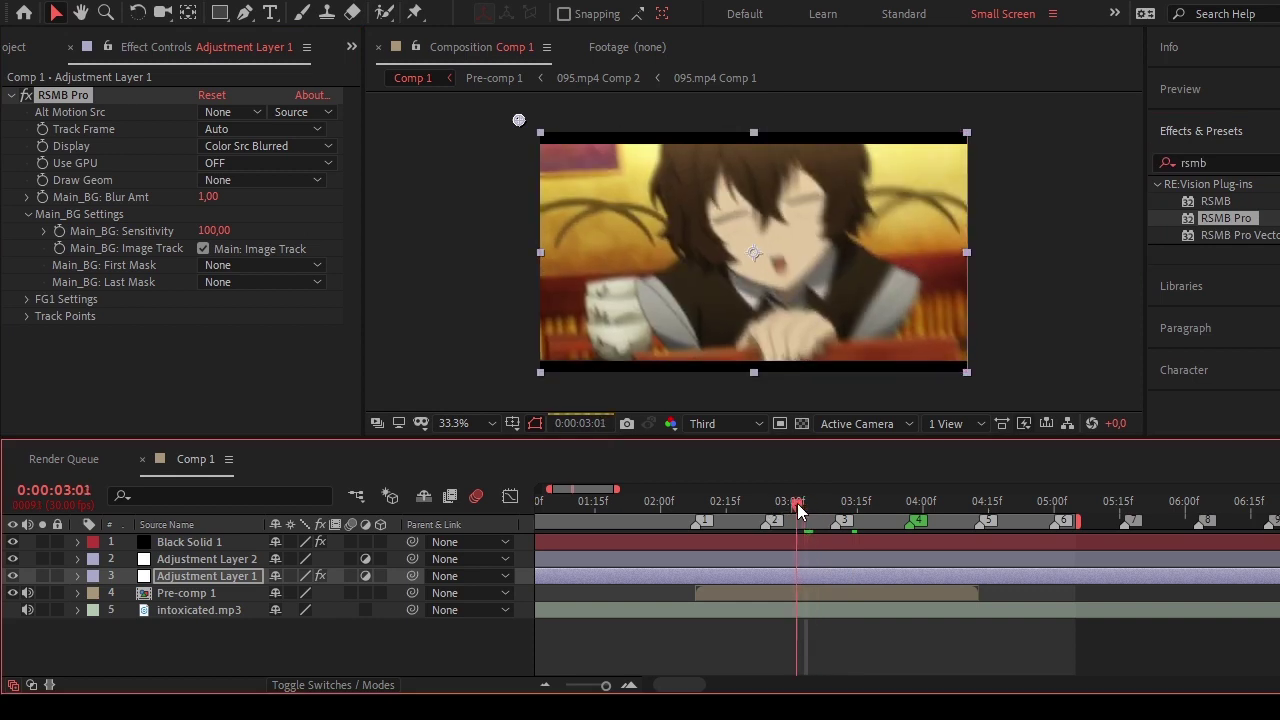
pyautogui.click(742, 506)
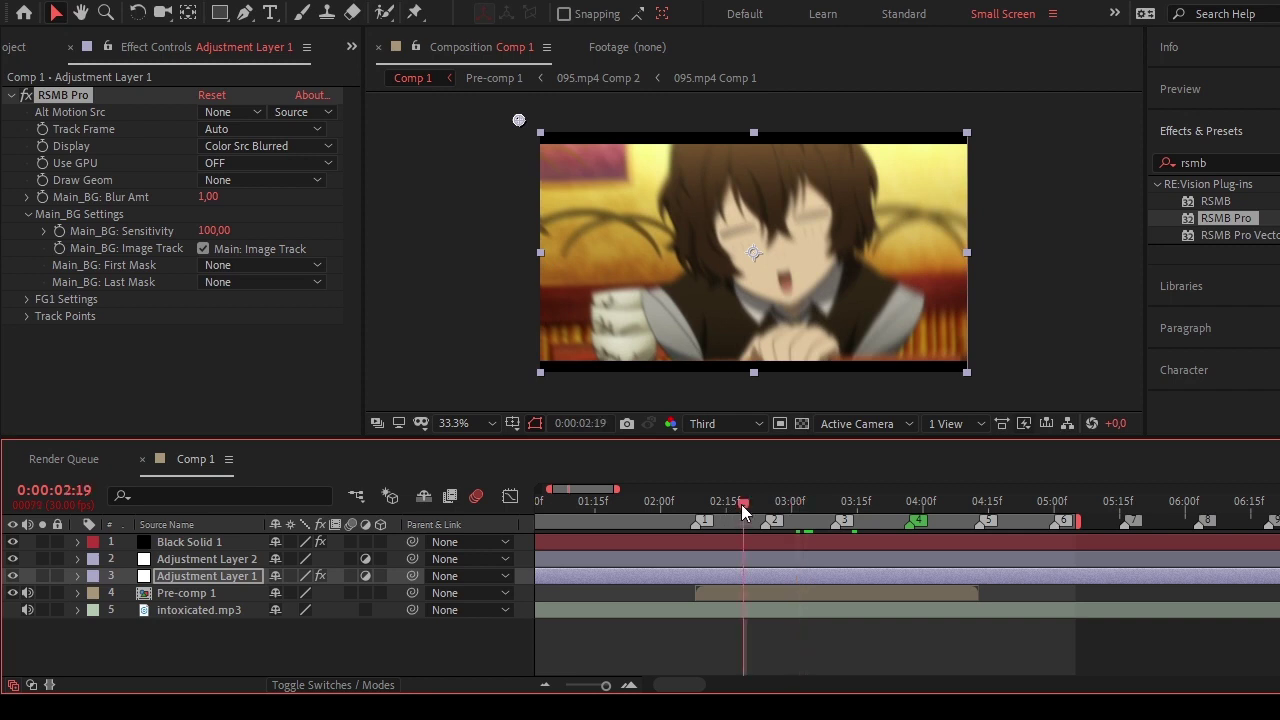
pyautogui.doubleClick(1212, 166)
# Apply S_Sharpen to Adjustment Layer 2 with Edge Threshold 50 and Sharpen Luma 1,100.
pyautogui.write('s_sh')
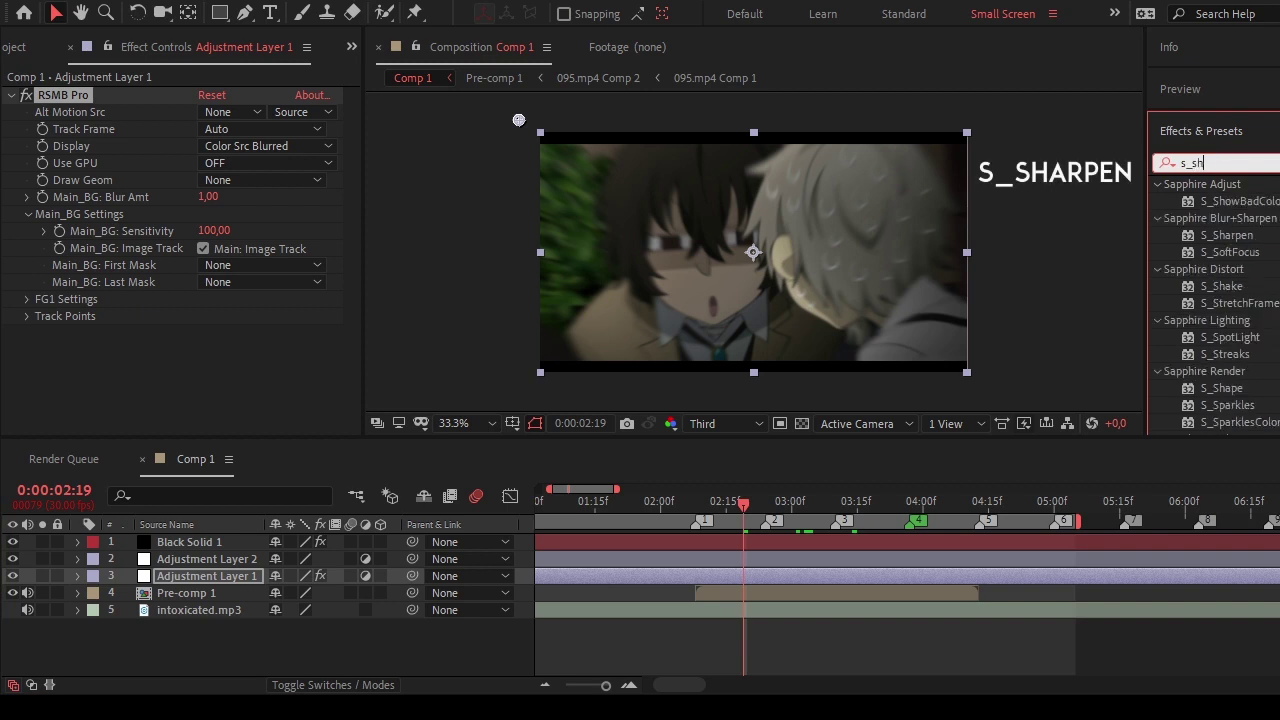
pyautogui.write('a')
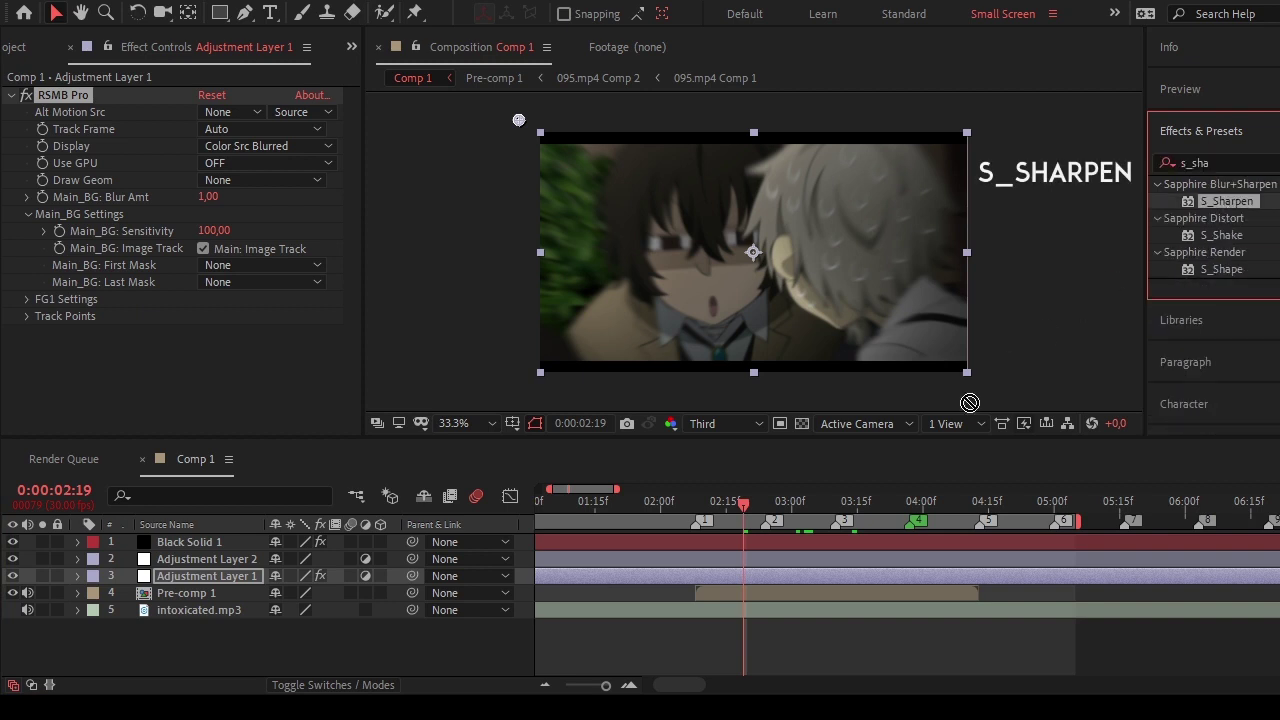
pyautogui.moveTo(1222, 203); pyautogui.dragTo(861, 562)
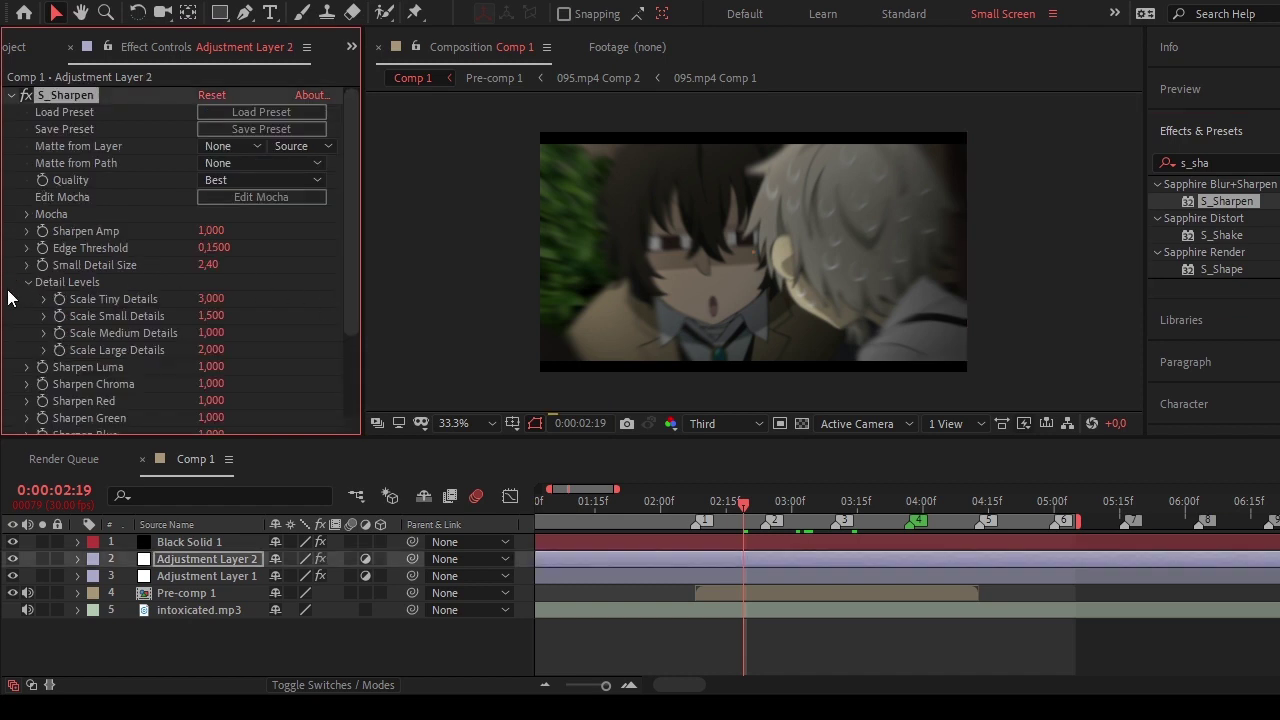
pyautogui.click(31, 284)
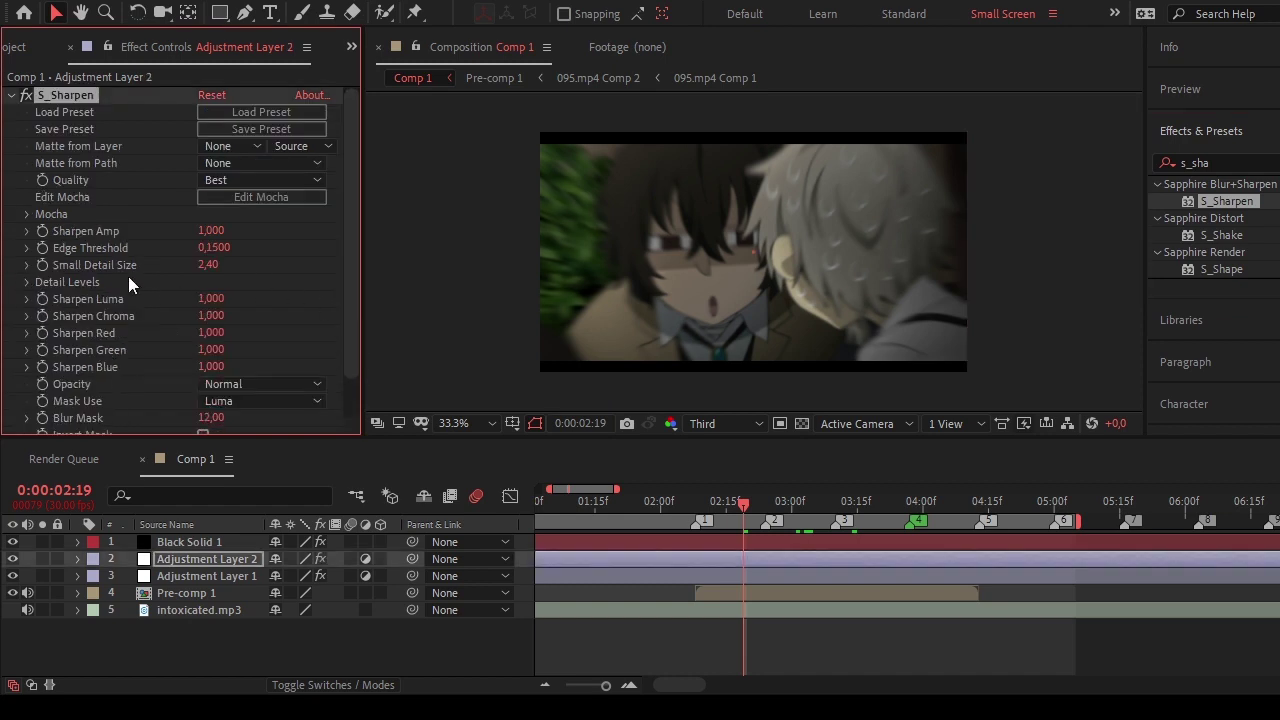
pyautogui.click(213, 248)
pyautogui.write('50')
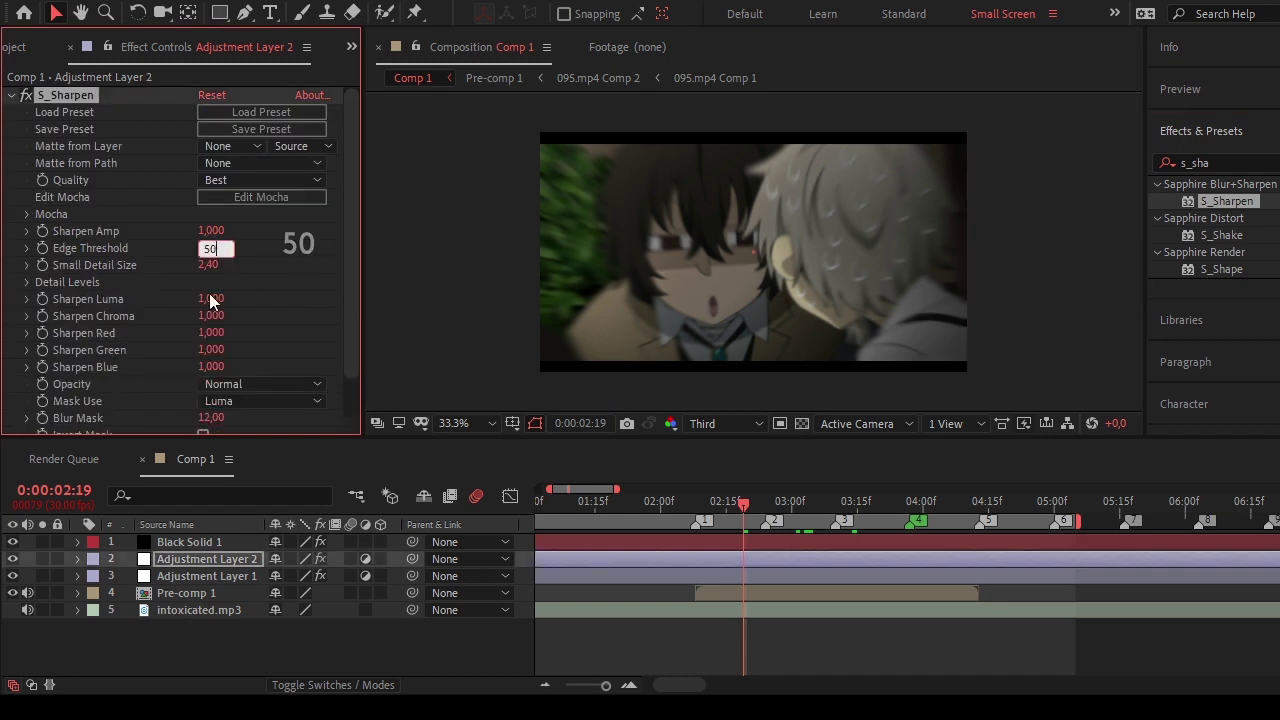
pyautogui.click(210, 298)
pyautogui.write('1.1')
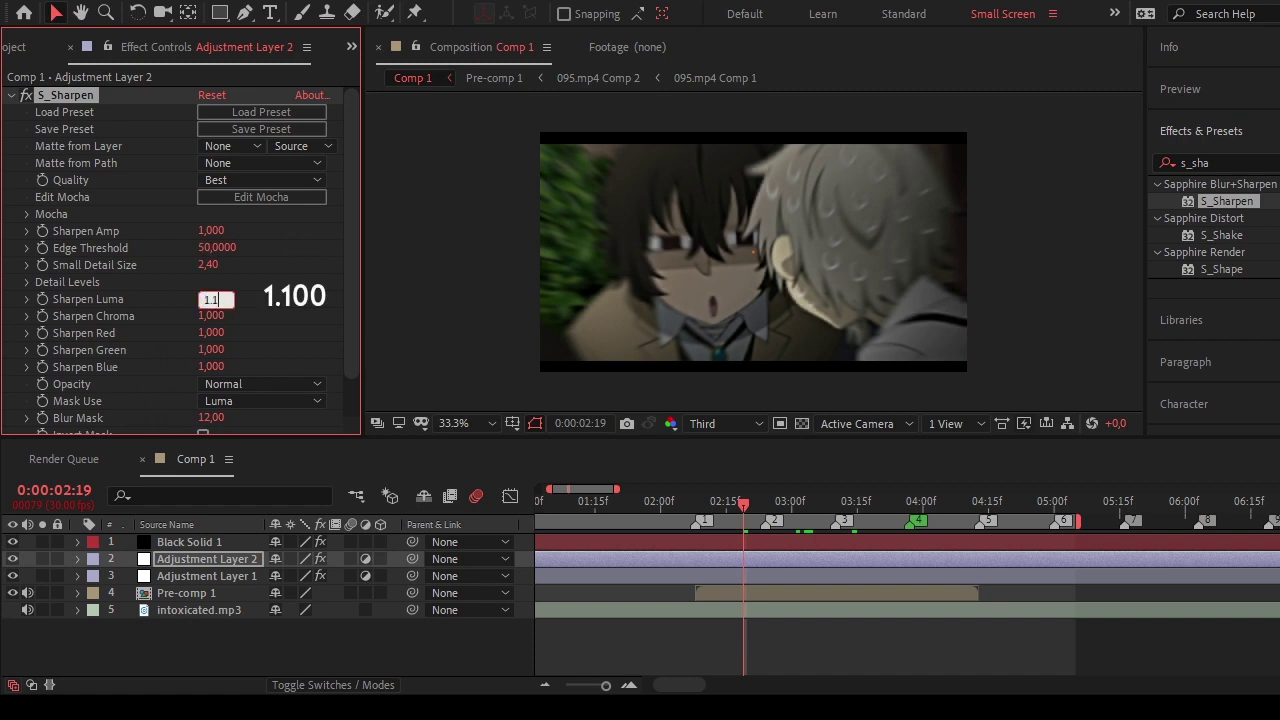
pyautogui.write('00')
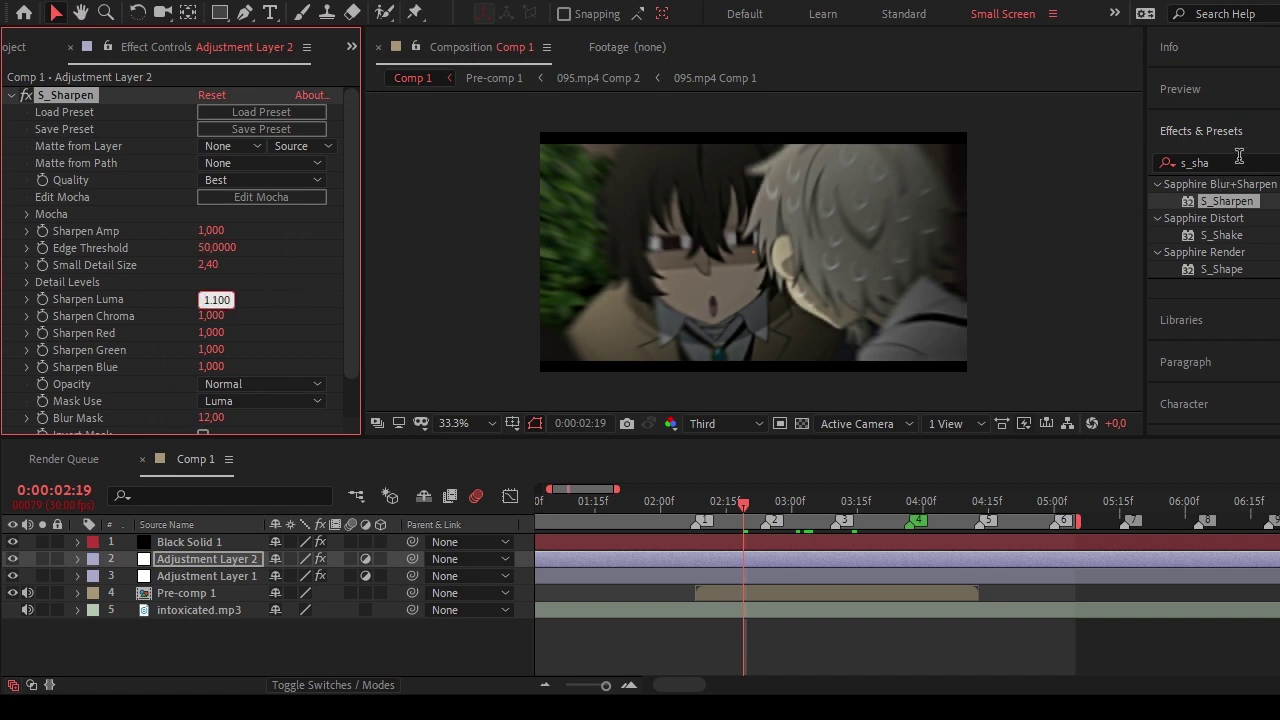
pyautogui.click(1239, 158)
# Add Unsharp Mask to Adjustment Layer 2 at Amount 60, then preview the edit.
pyautogui.write('nsha')
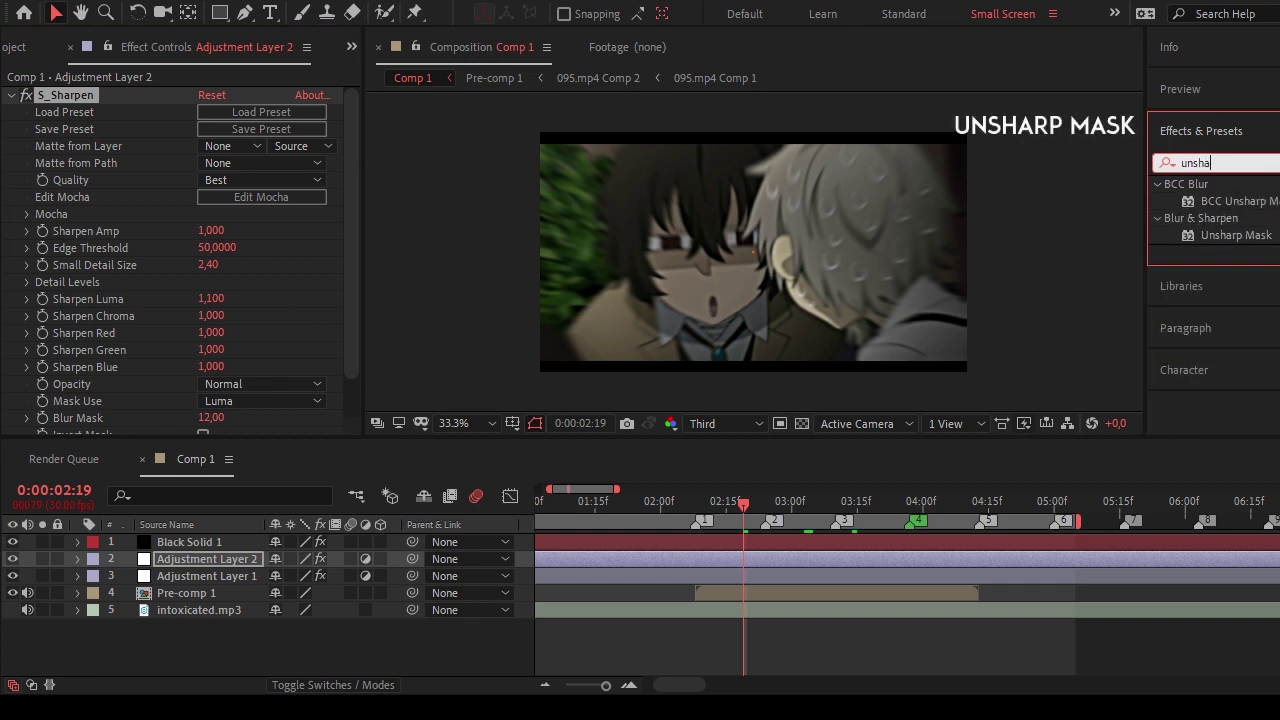
pyautogui.moveTo(1236, 235); pyautogui.dragTo(920, 558)
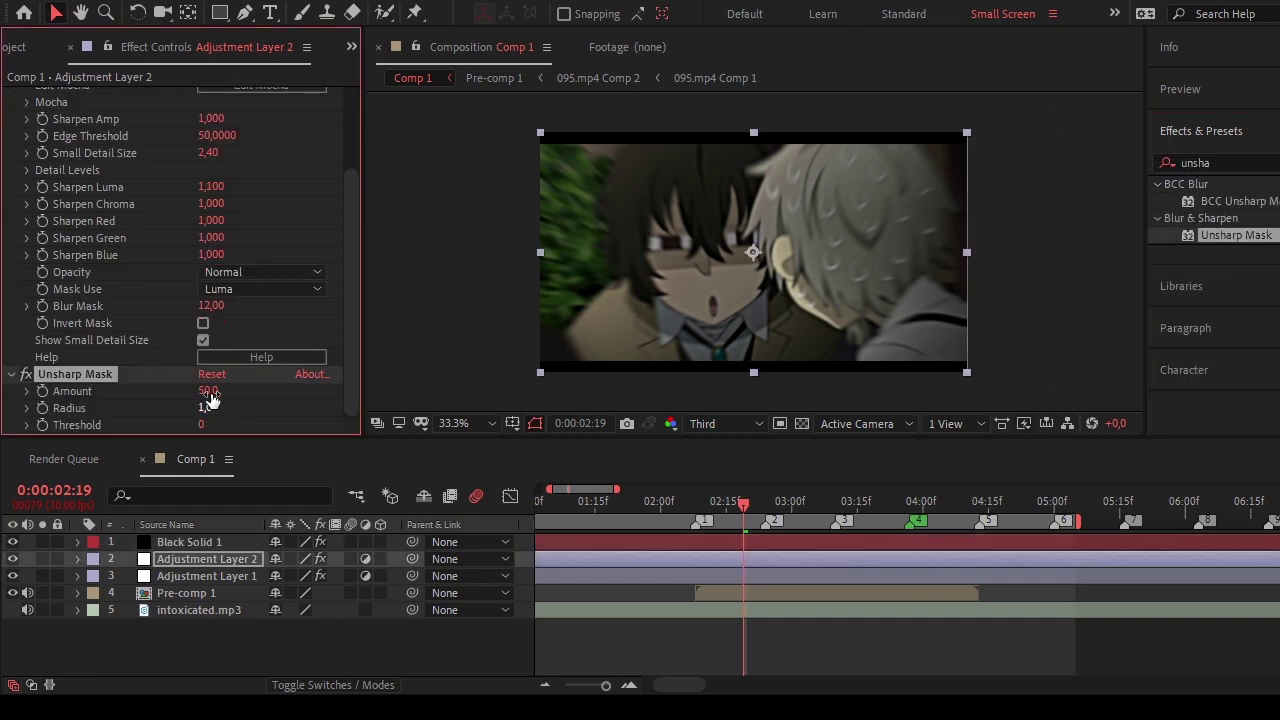
pyautogui.click(208, 391)
pyautogui.write('60')
pyautogui.press('Return')
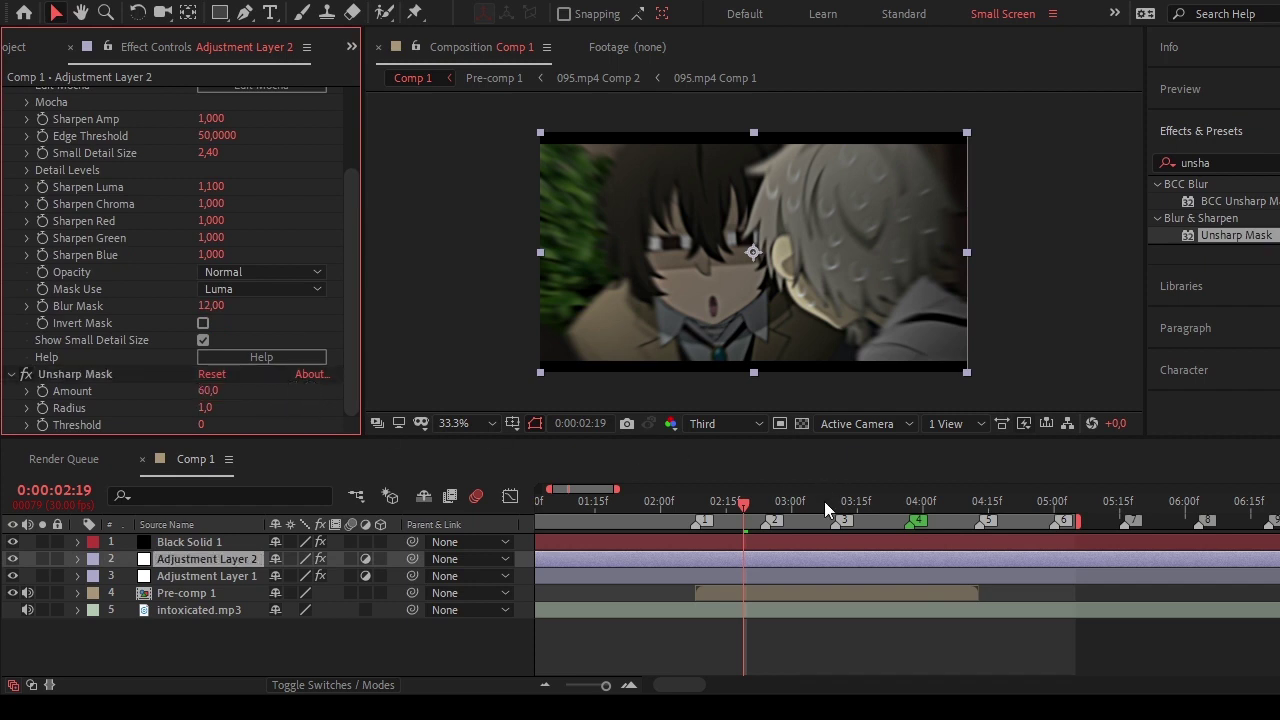
pyautogui.press('space')
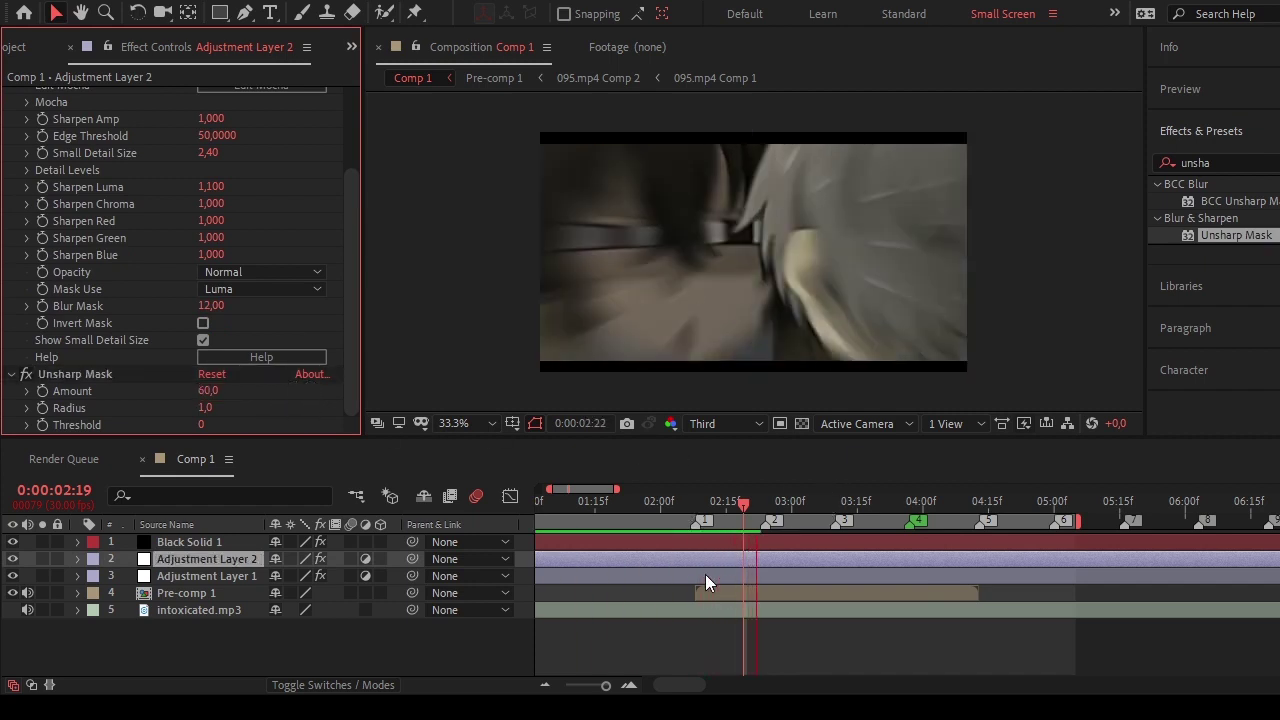